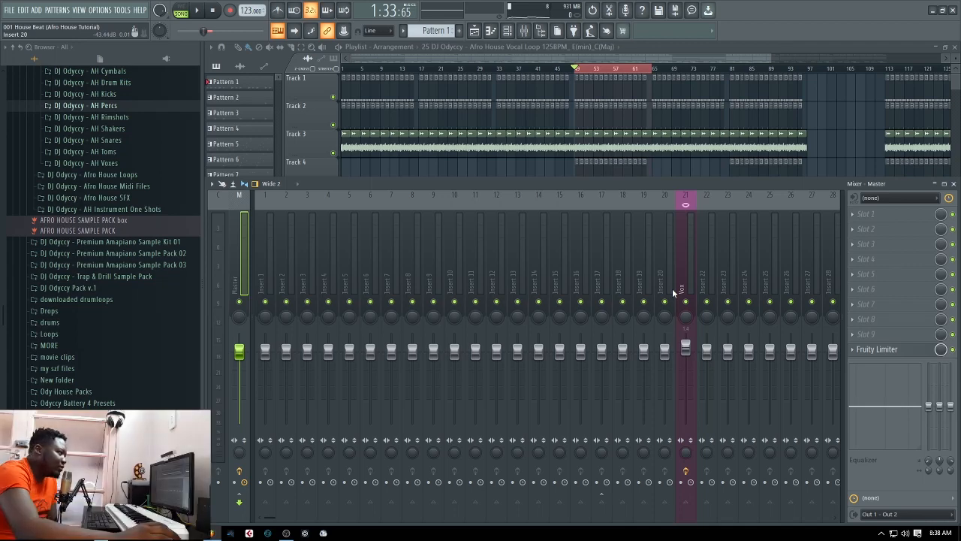
- Play Pattern 1 in pattern mode to listen to its drum and percussion sounds, and stop playback
key(F9)
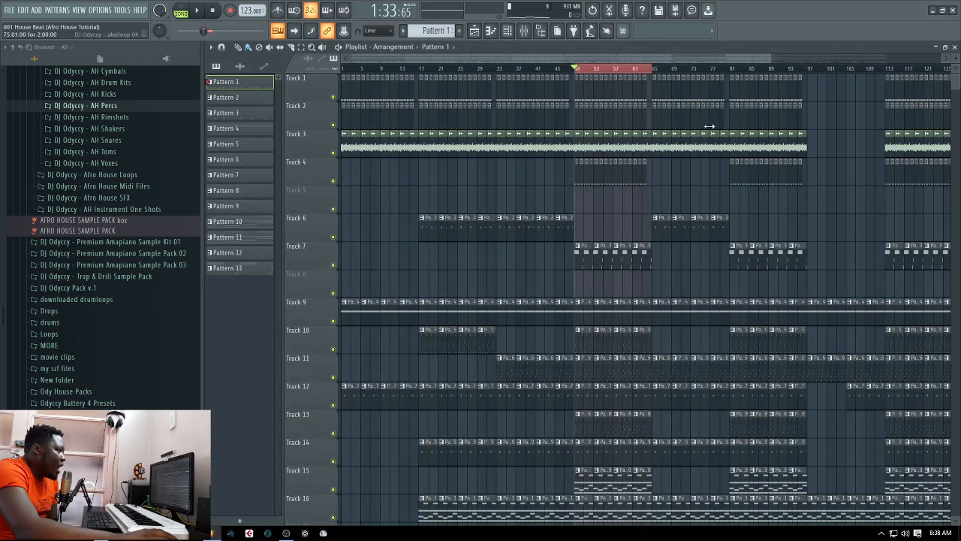
click(954, 49)
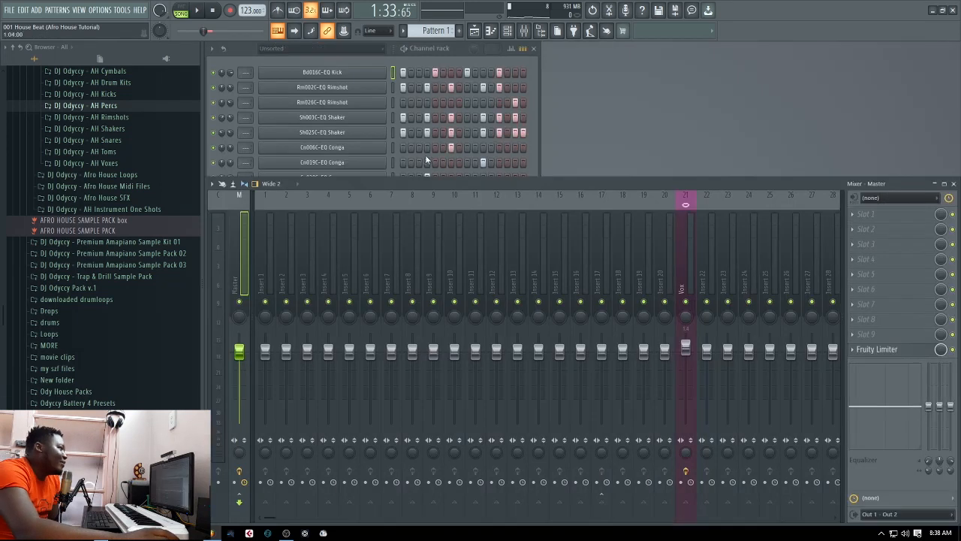
click(405, 63)
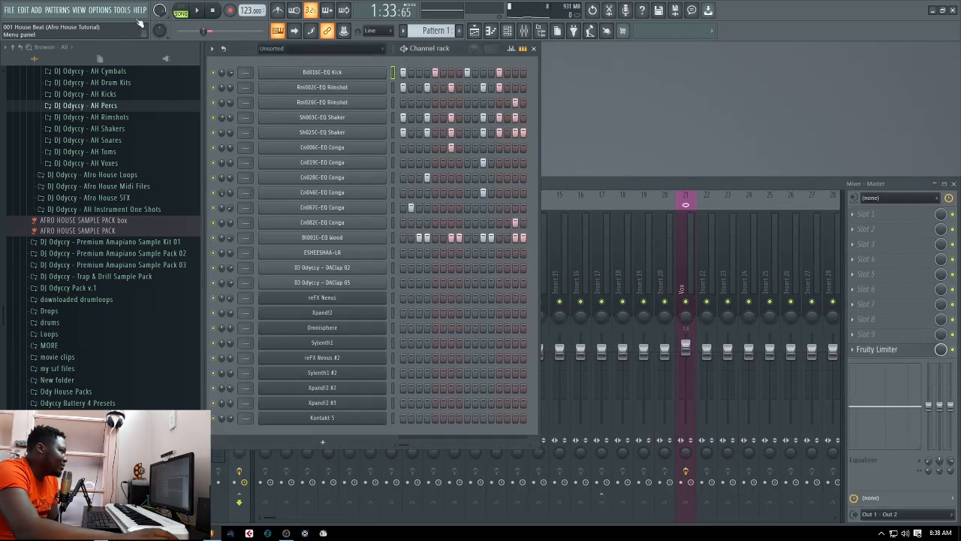
click(196, 12)
click(473, 32)
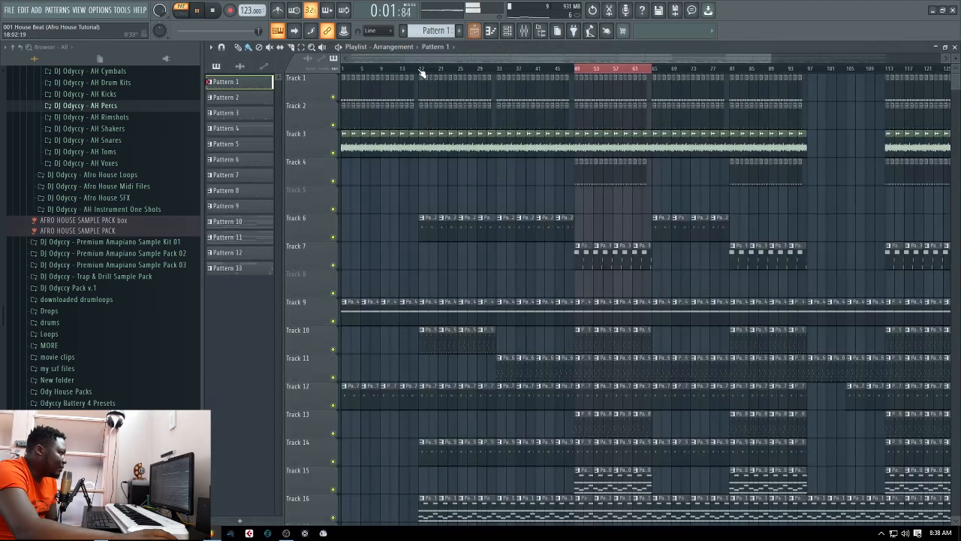
click(214, 11)
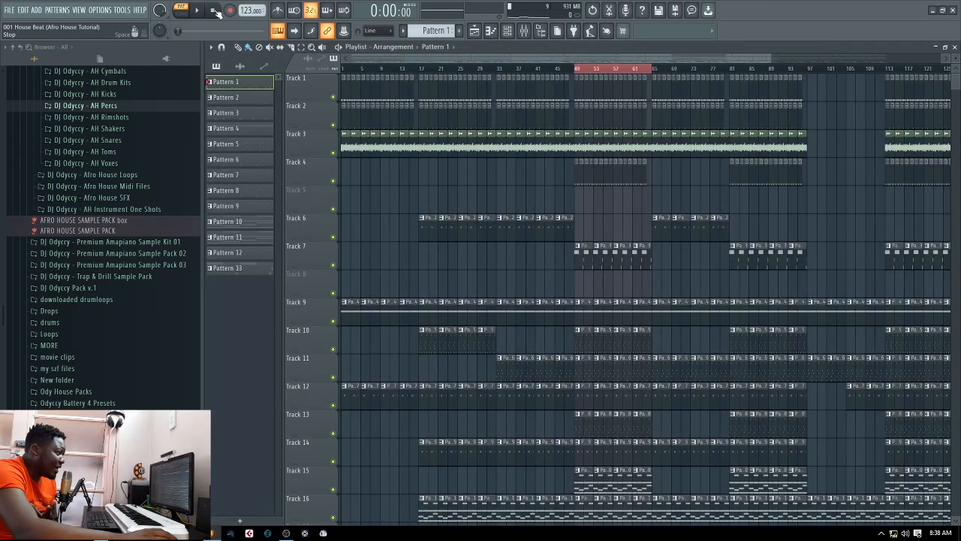
- Select Pattern 2, play it to listen to its content, and stop playback
key(3)
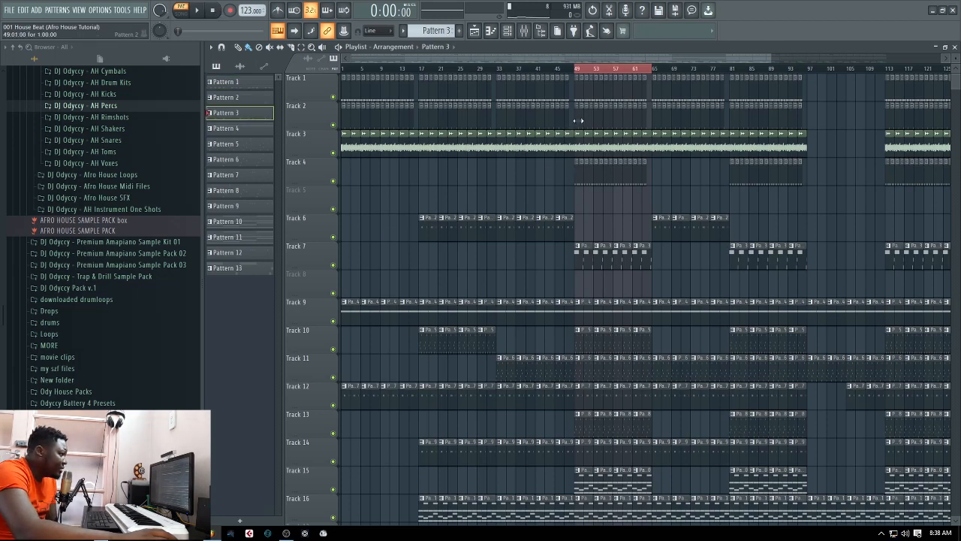
key(2)
click(200, 11)
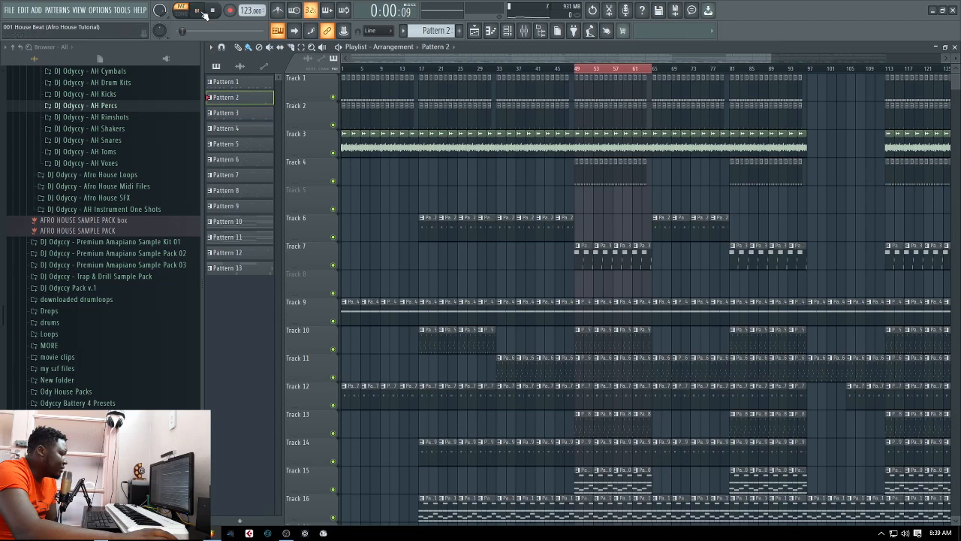
click(954, 47)
key(space)
click(476, 32)
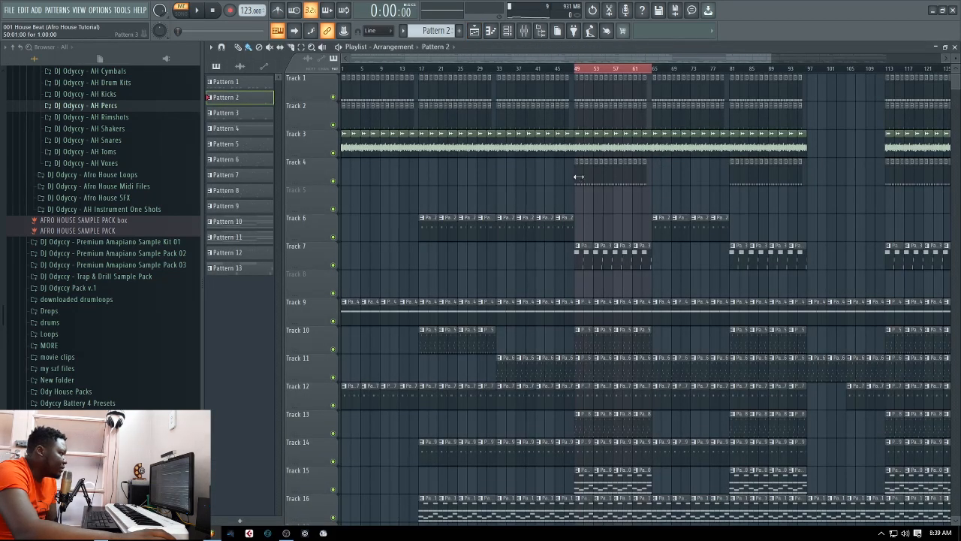
- Select Pattern 3, play it while viewing its channels in the channel rack, and stop playback
click(218, 112)
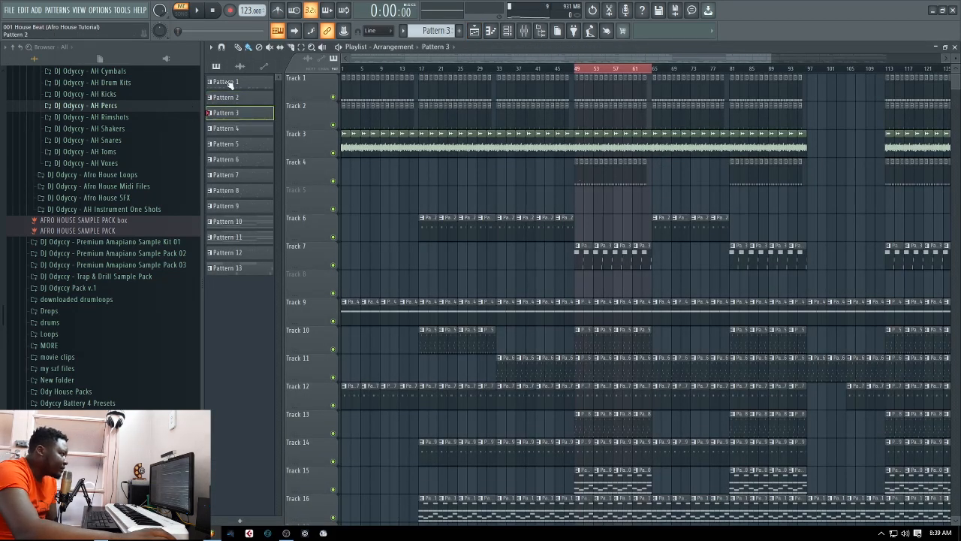
click(197, 11)
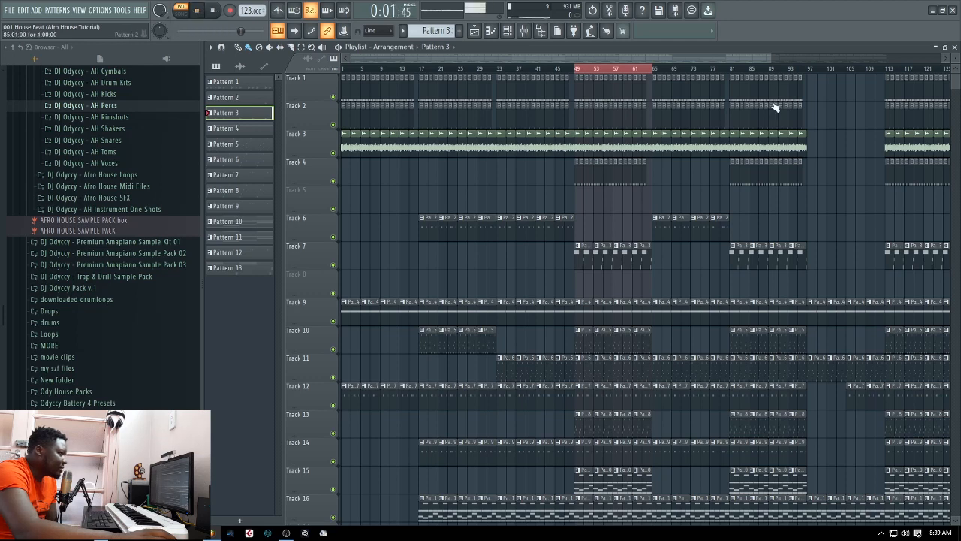
click(954, 46)
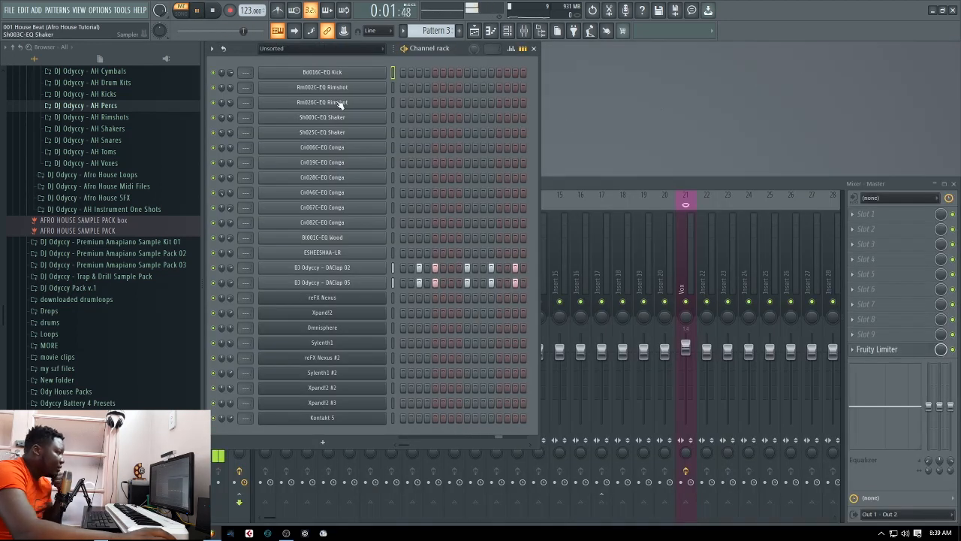
click(218, 11)
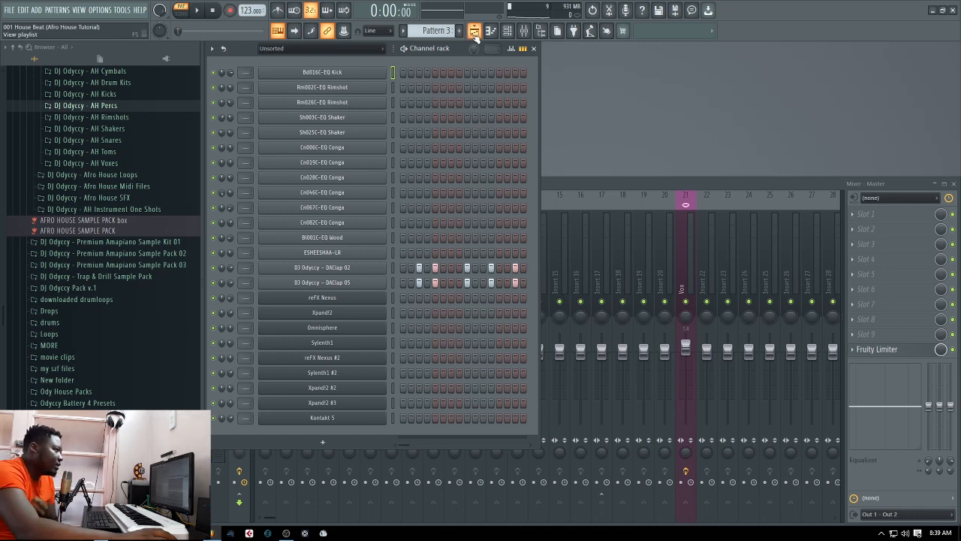
- Return to Pattern 1 and select the drum channels from Bd016C-EQ Kick through DJ Odyccy - DAClap 05 in the channel rack
scroll(431, 31, up, 2)
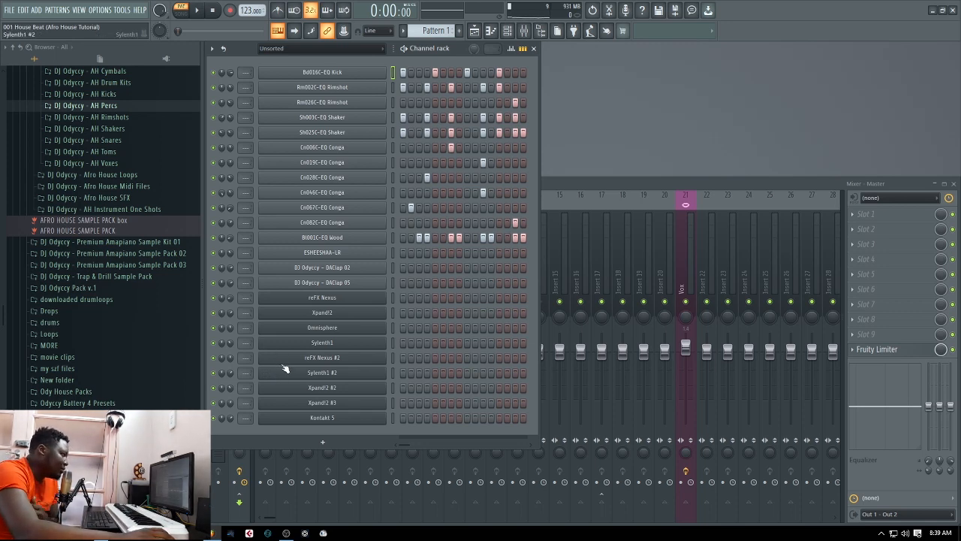
double_click(393, 72)
click(392, 74)
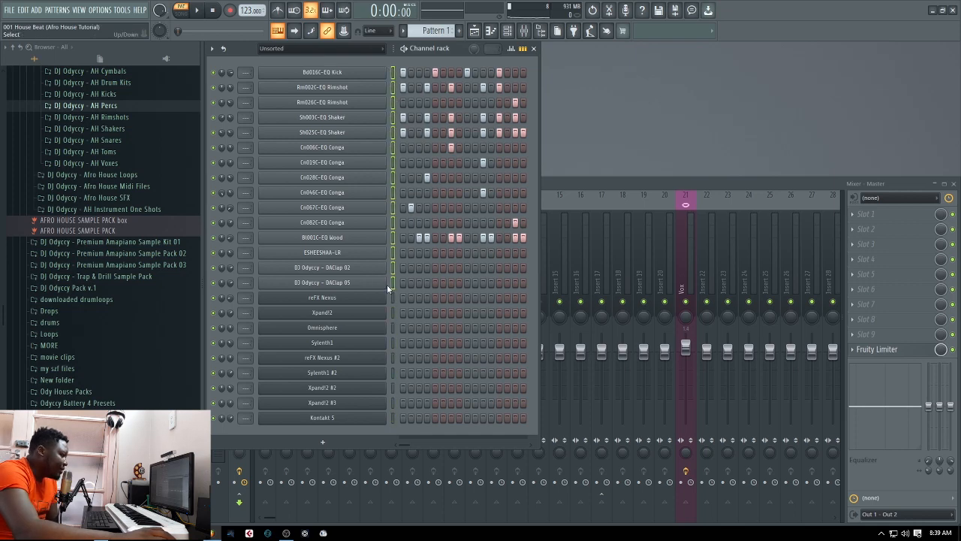
click(557, 178)
right_click(263, 253)
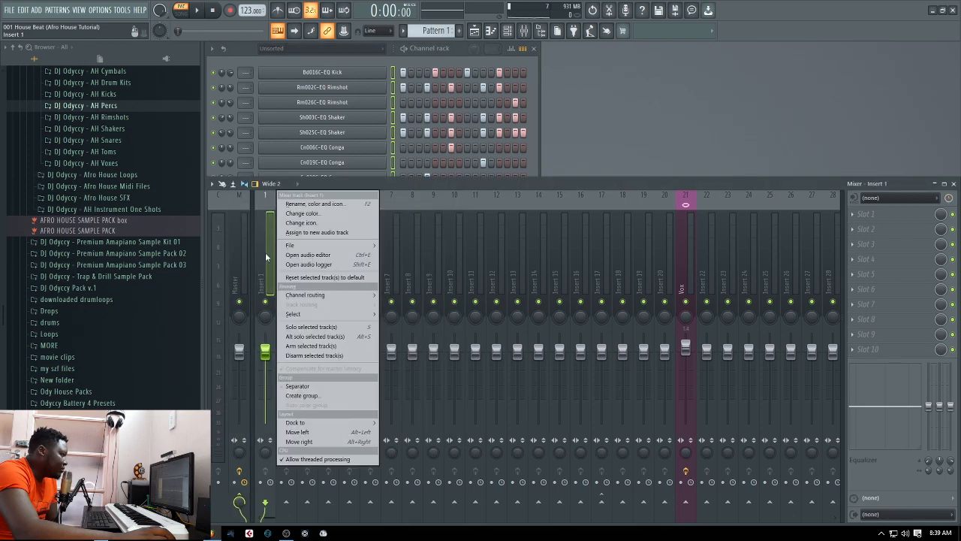
mouse_move(331, 294)
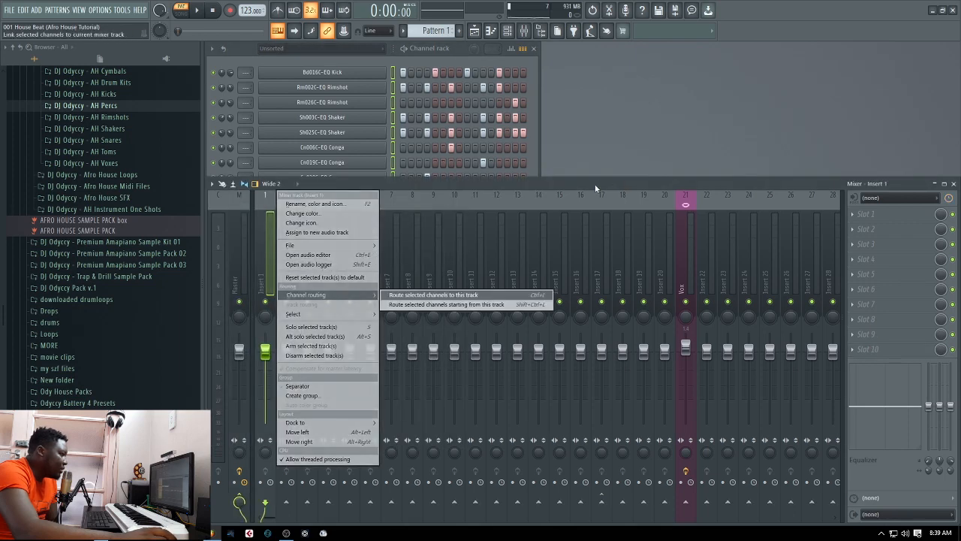
click(606, 181)
click(536, 142)
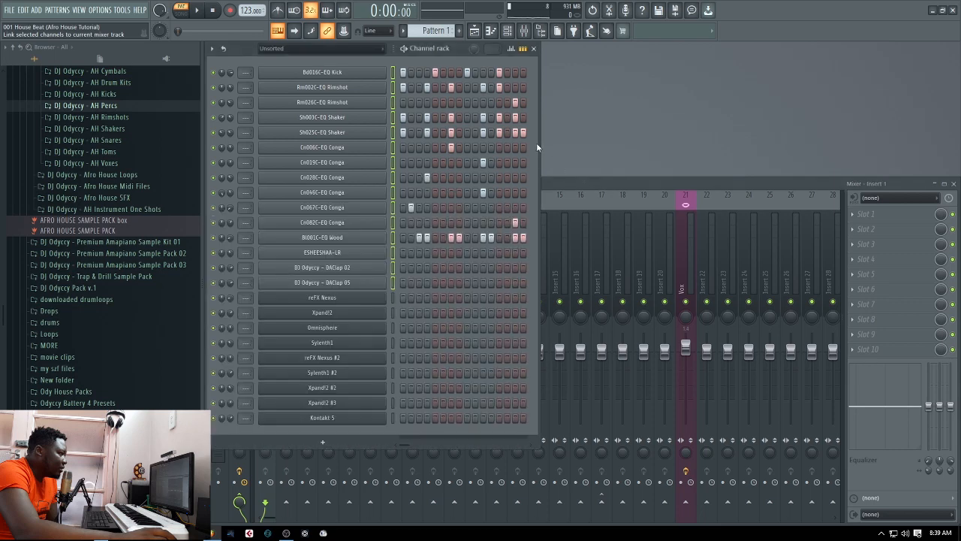
- Route the selected drum channels to consecutive mixer tracks starting from Insert 1
click(591, 185)
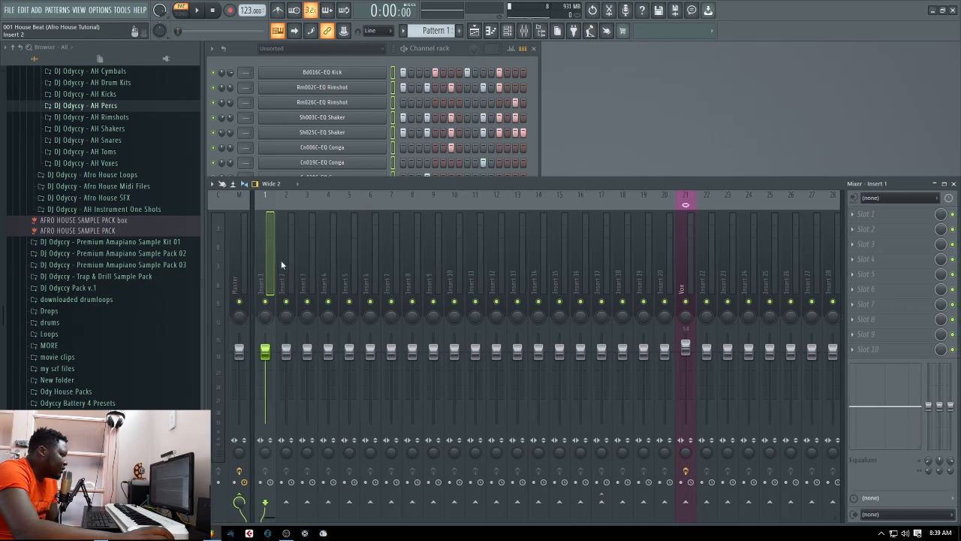
right_click(268, 259)
mouse_move(330, 295)
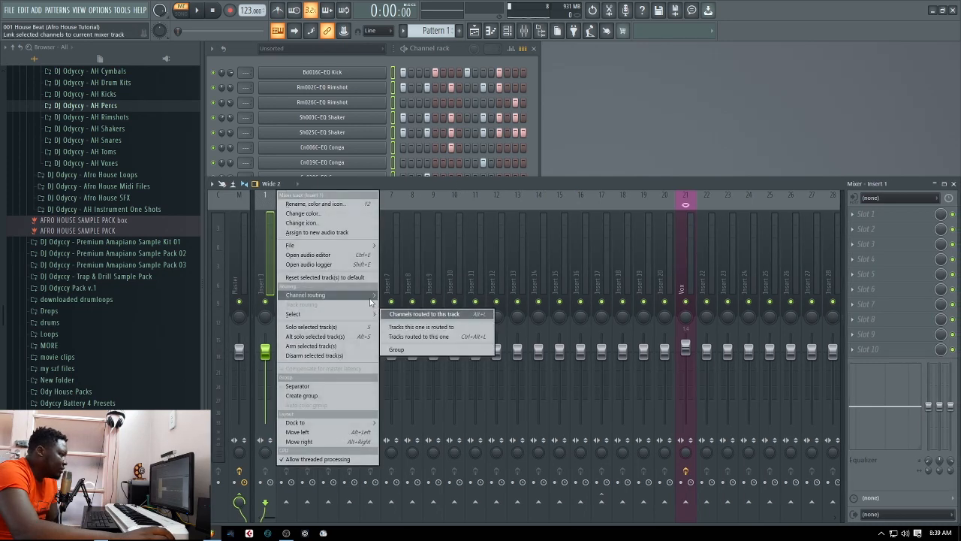
mouse_move(370, 298)
click(463, 305)
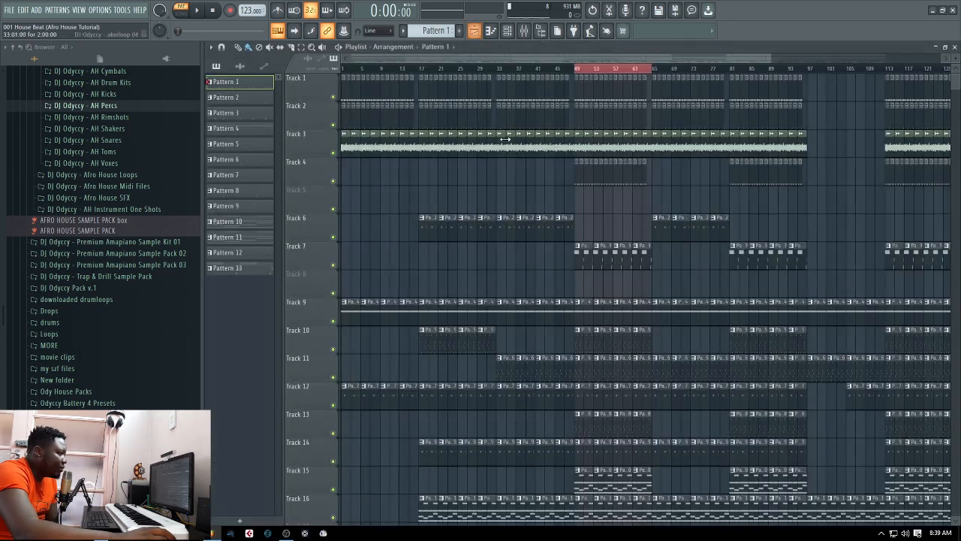
- Route the DJ Odyccy - Afro House Shakerloop 04 audio clip to mixer track 16
click(474, 30)
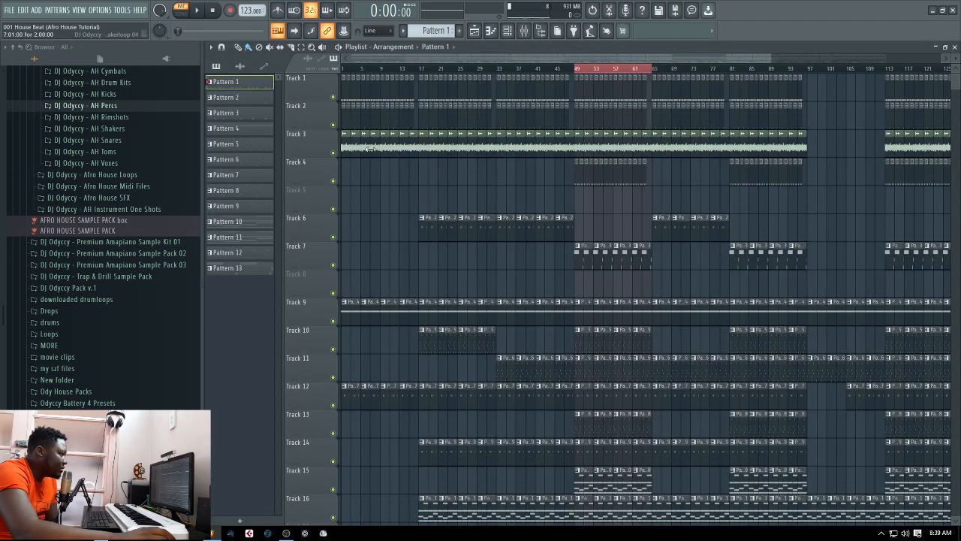
click(368, 148)
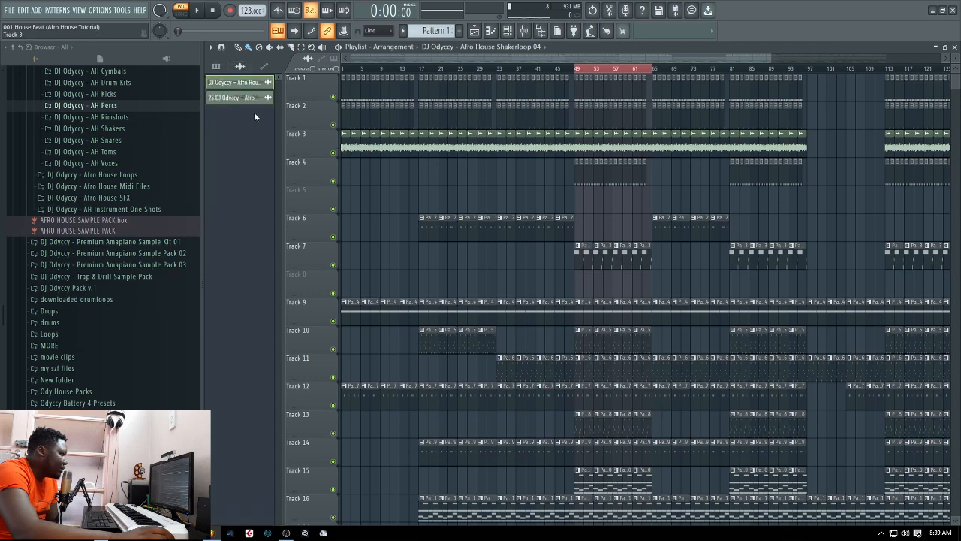
double_click(262, 86)
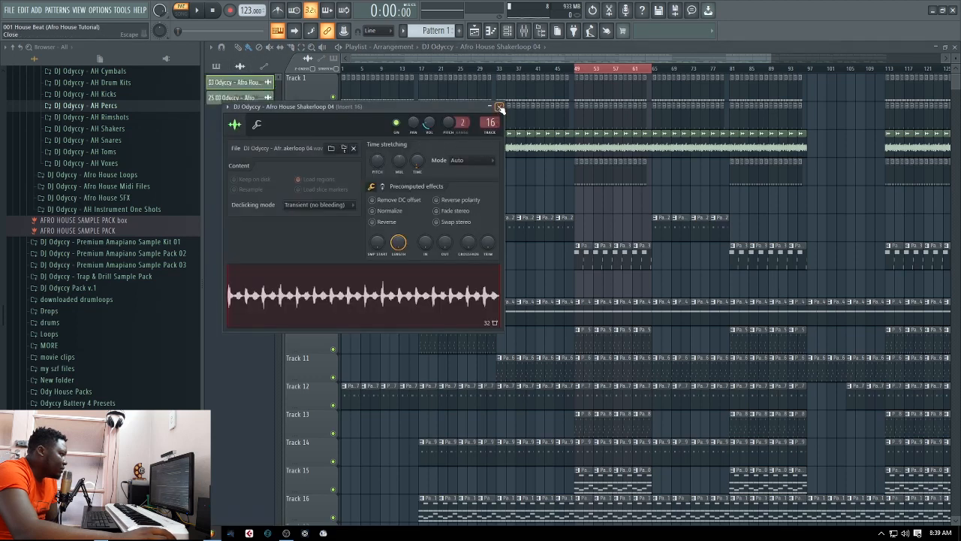
click(498, 106)
click(523, 31)
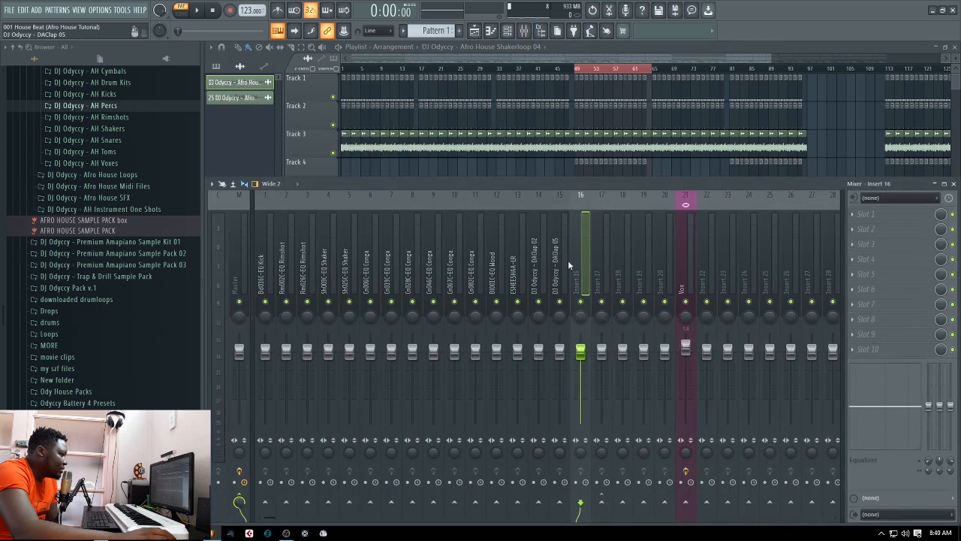
right_click(584, 251)
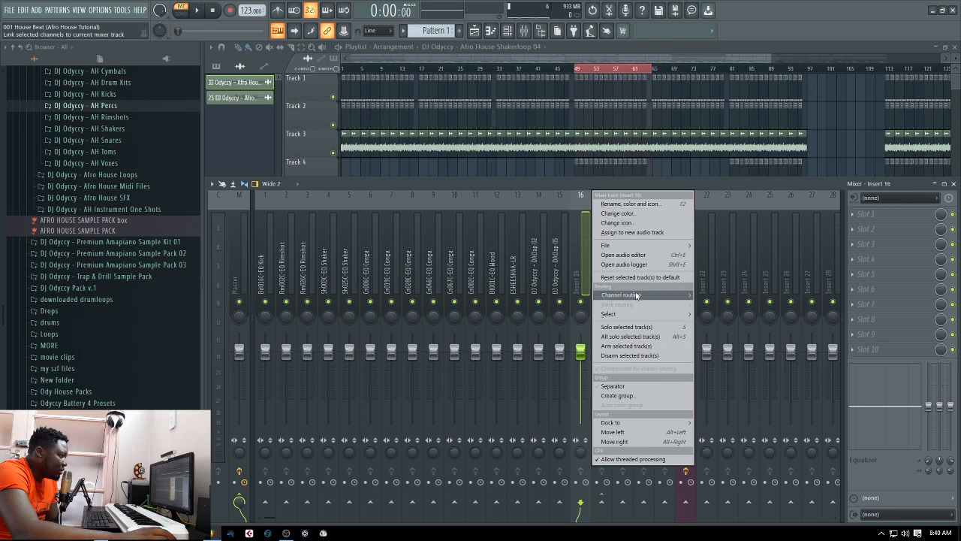
mouse_move(634, 295)
click(739, 296)
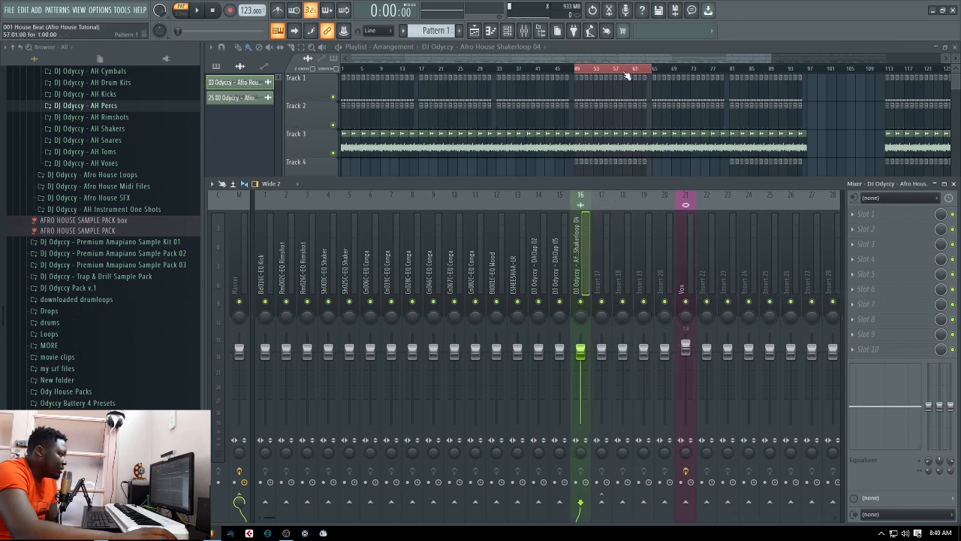
- Check the mixer track assignment of the Afro House Vocal Loop audio clip and view its track in the mixer
key(F9)
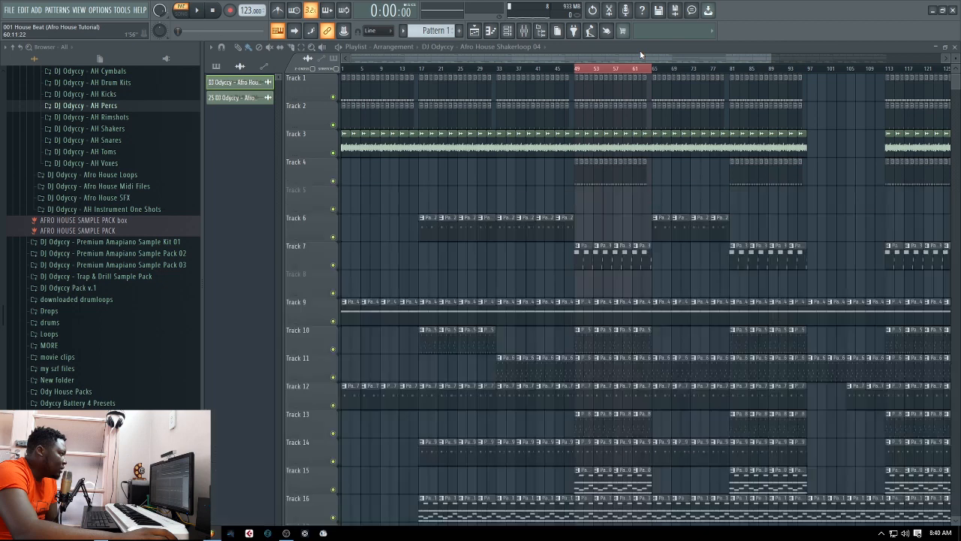
click(248, 98)
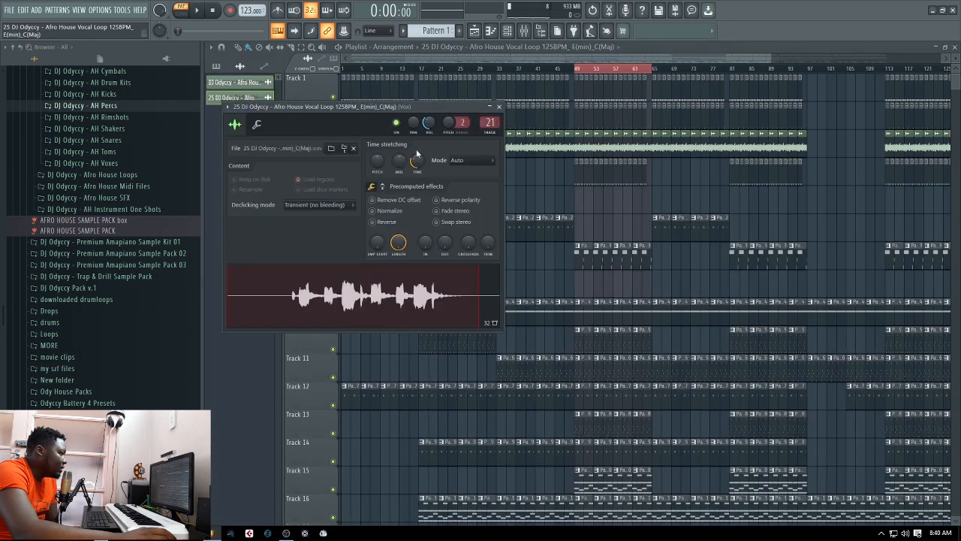
click(500, 106)
click(474, 32)
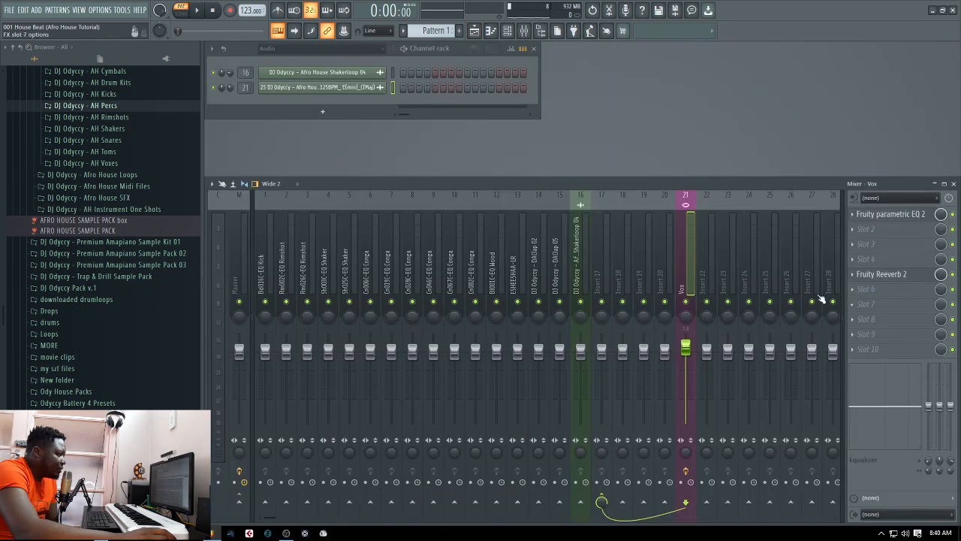
- Play Pattern 1 to check the signal levels on the individual drum mixer tracks, and stop playback
click(198, 10)
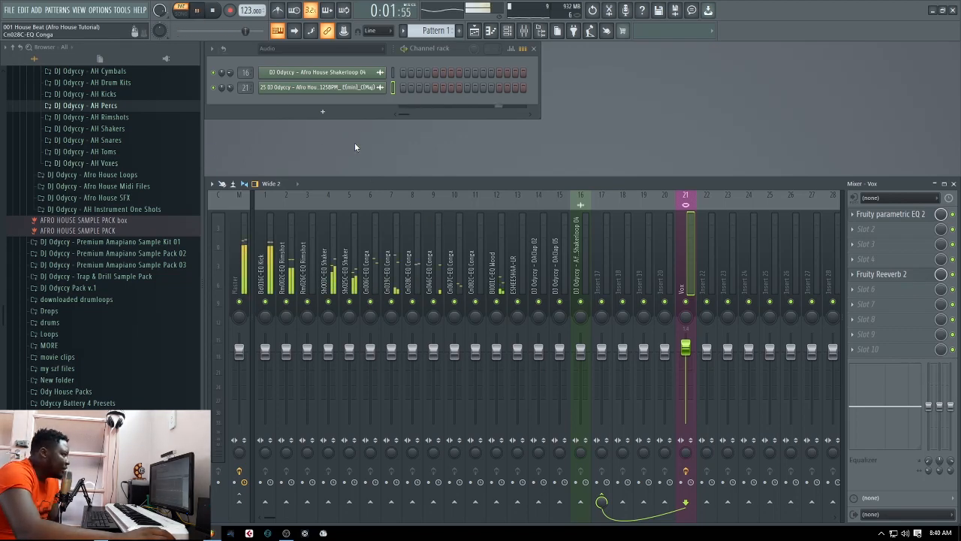
click(474, 30)
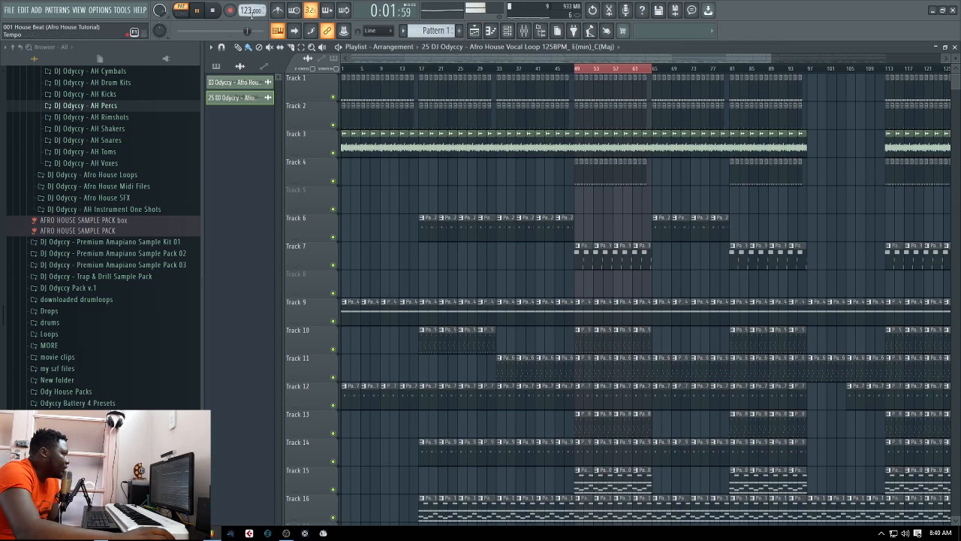
key(space)
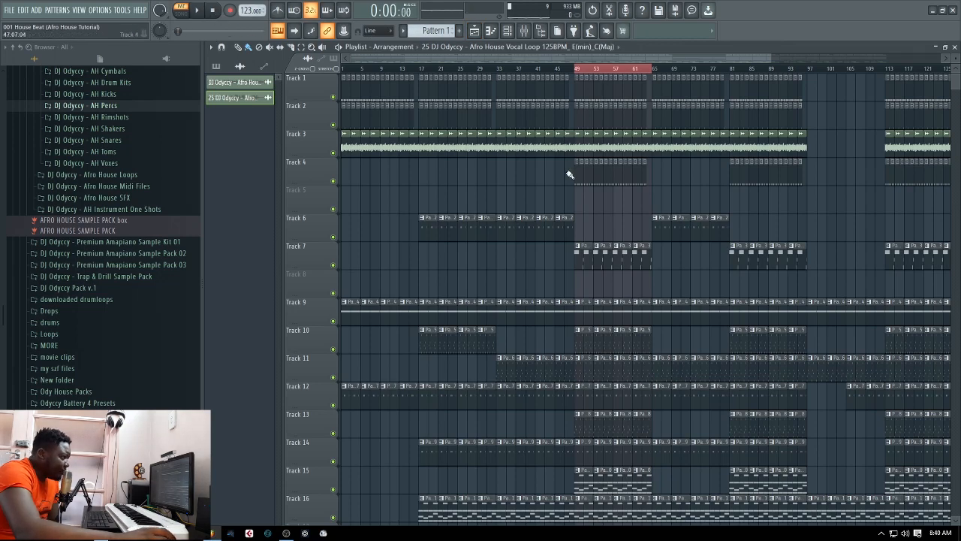
- Filter the channel rack to show the Unsorted channels
click(953, 46)
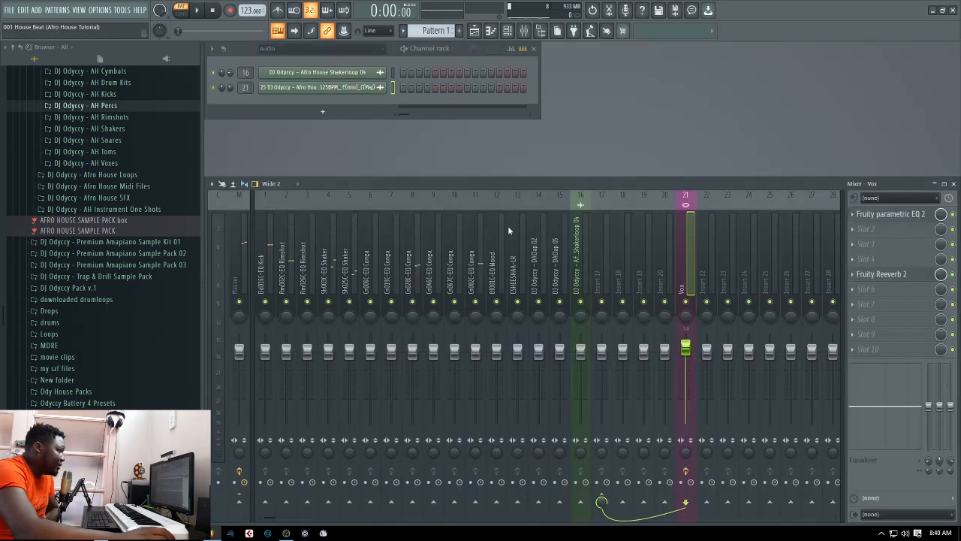
click(312, 48)
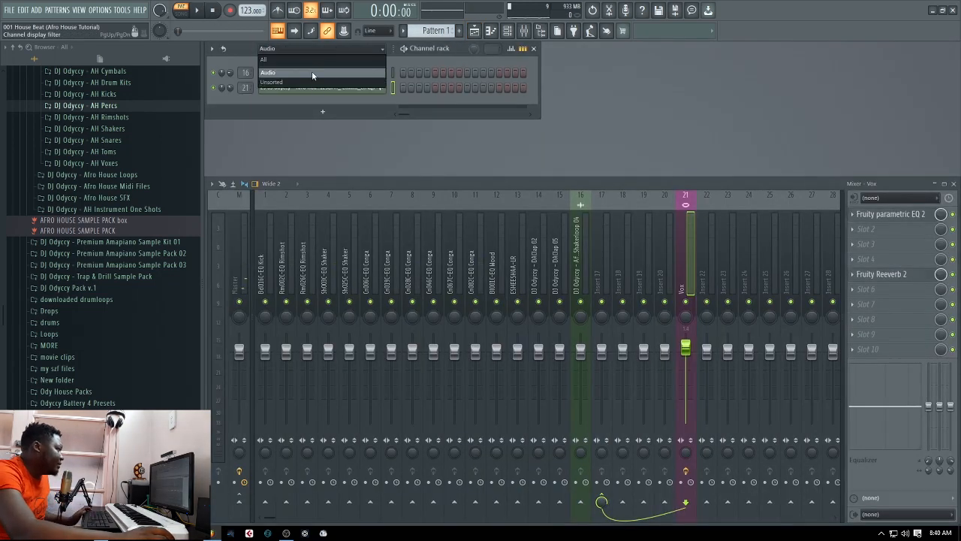
click(274, 82)
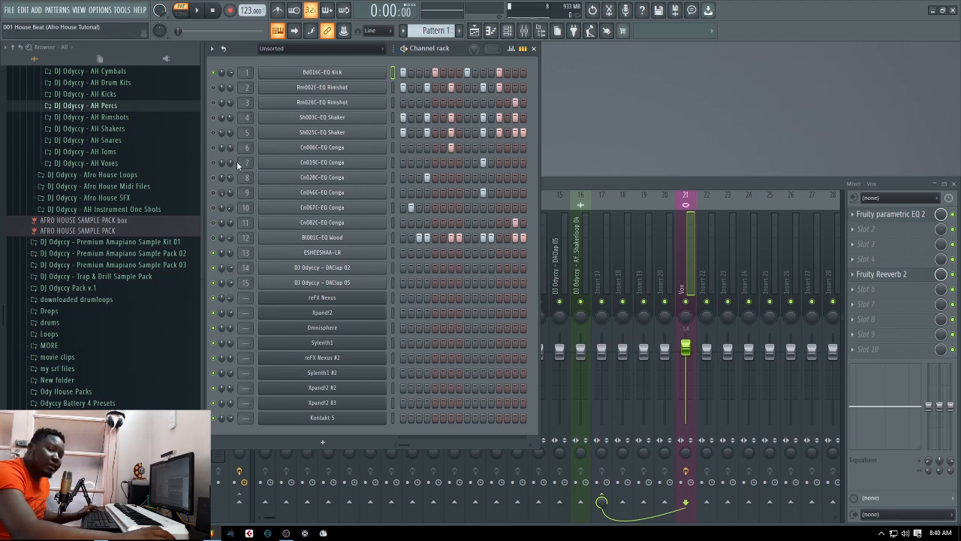
- Play Pattern 1 with the kick, unmuting the Rm002C-EQ and Rm026C-EQ Rimshot channels one at a time to hear each addition
key(space)
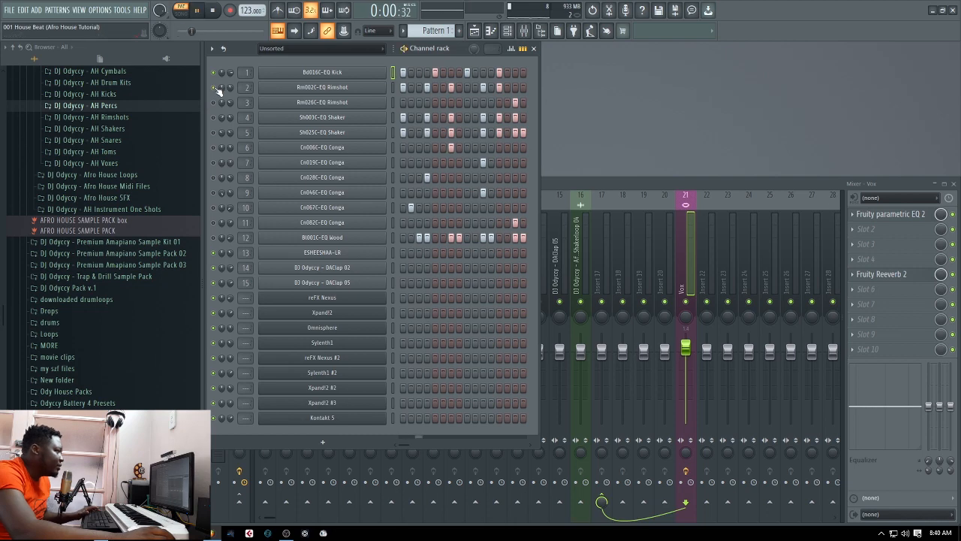
key(space)
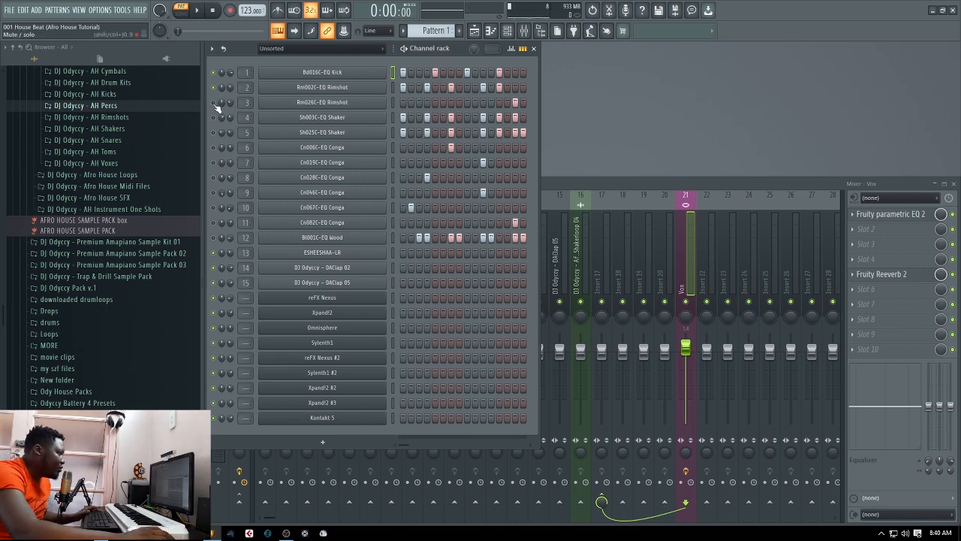
key(space)
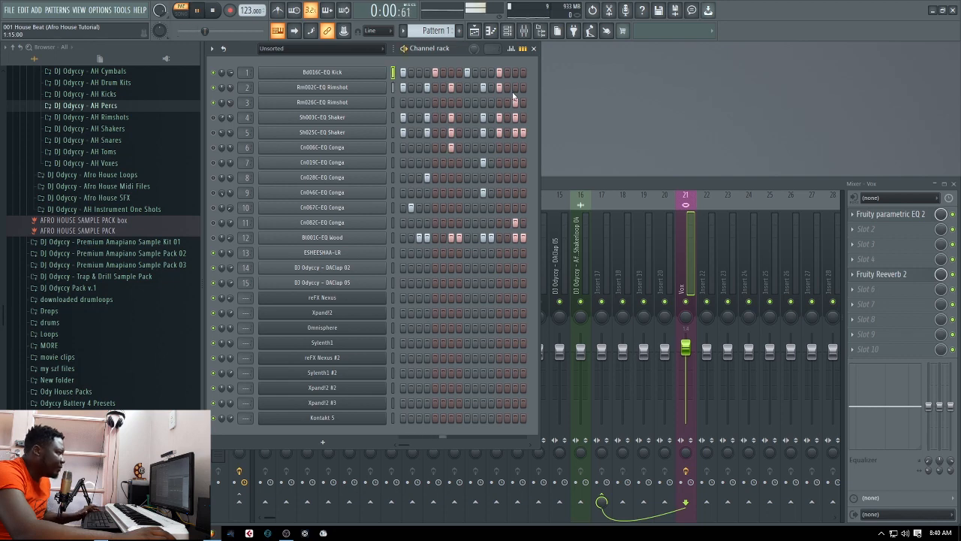
key(space)
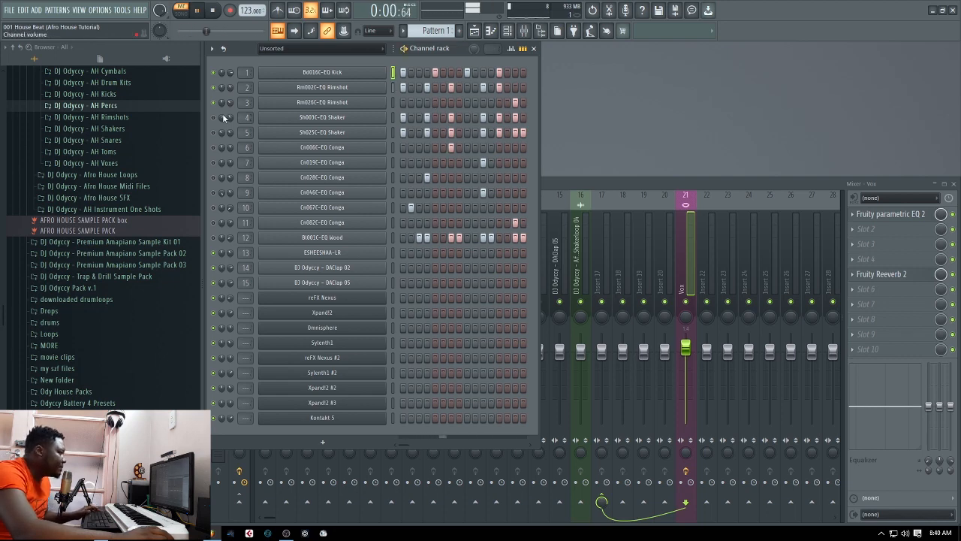
- Unmute the Sh003C-EQ and Sh025C-EQ Shaker channels in turn and play Pattern 1 to hear each one with the kick and rimshots
key(space)
key(space)
key(space)
key(space)
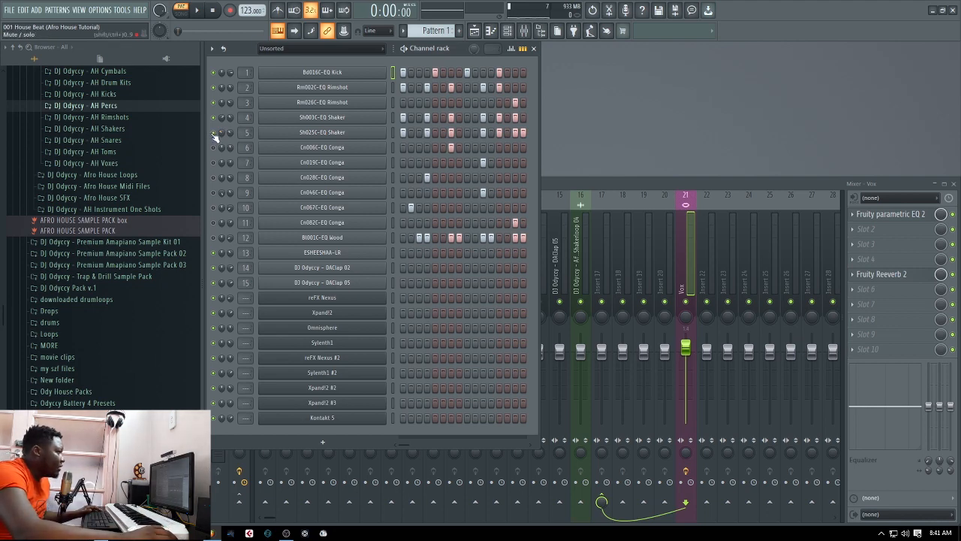
key(space)
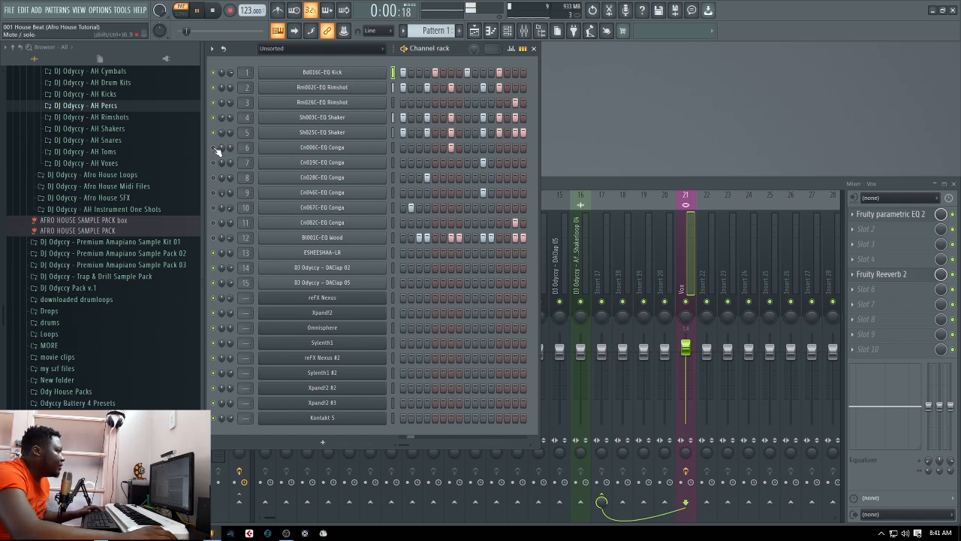
key(space)
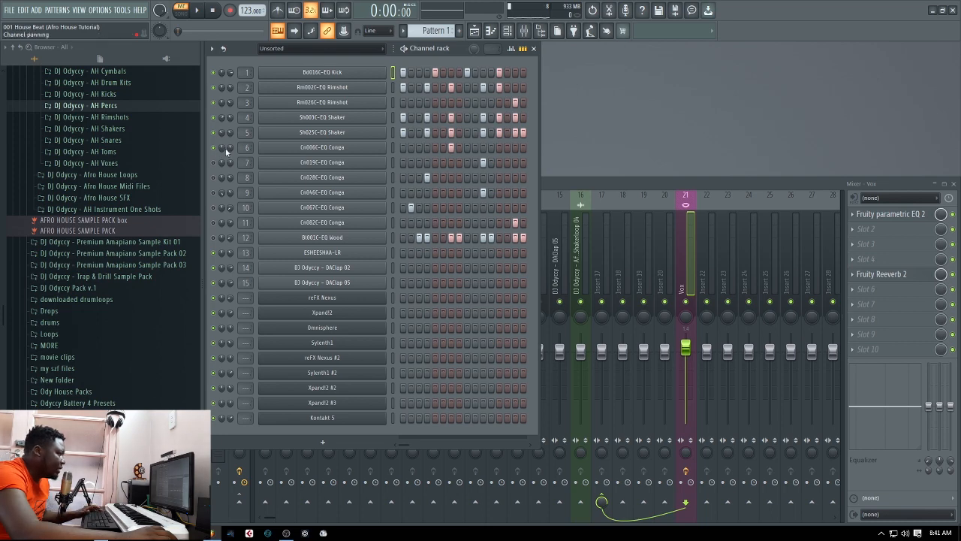
- Bring in the Cn006C-EQ, Cn019C-EQ and Cn028C-EQ Conga channels one at a time while auditioning Pattern 1
key(space)
key(space)
key(space)
key(space)
key(space)
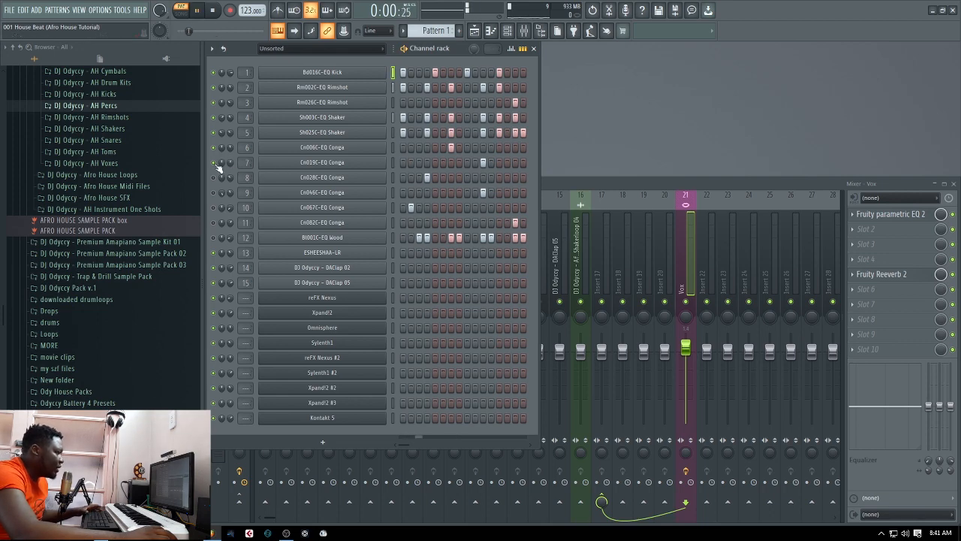
key(space)
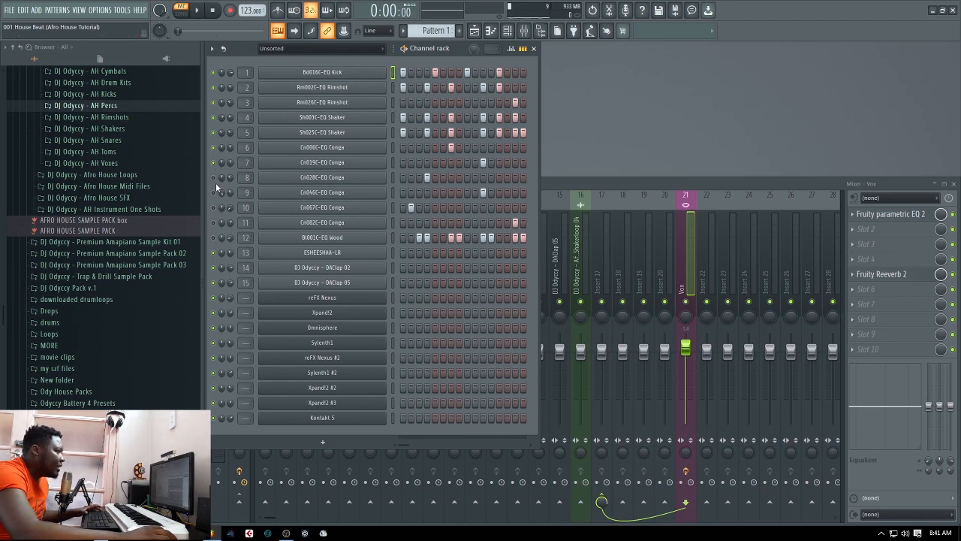
key(space)
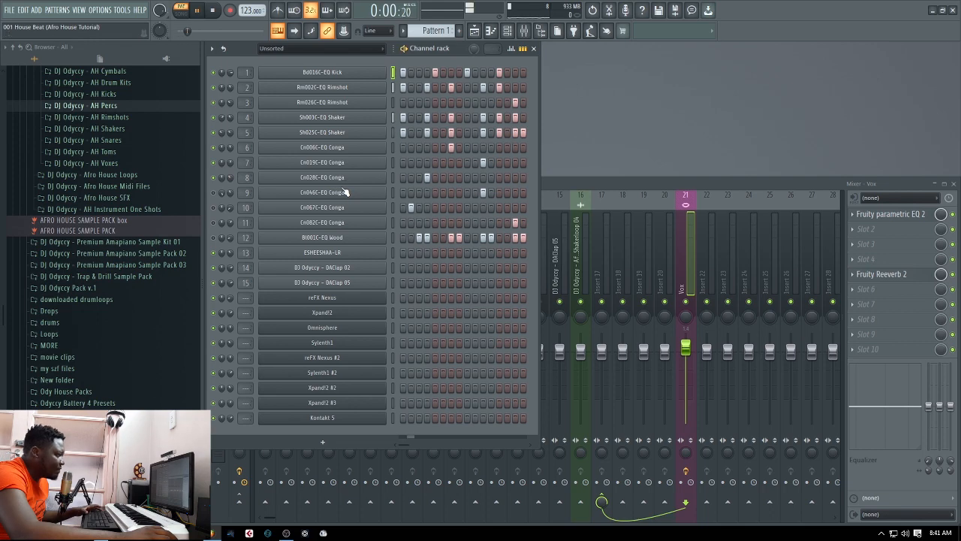
- Unmute the Cn046C-EQ, Cn067C-EQ and Cn082C-EQ Conga channels, playing Pattern 1 to hear them in the groove, and stop playback
key(space)
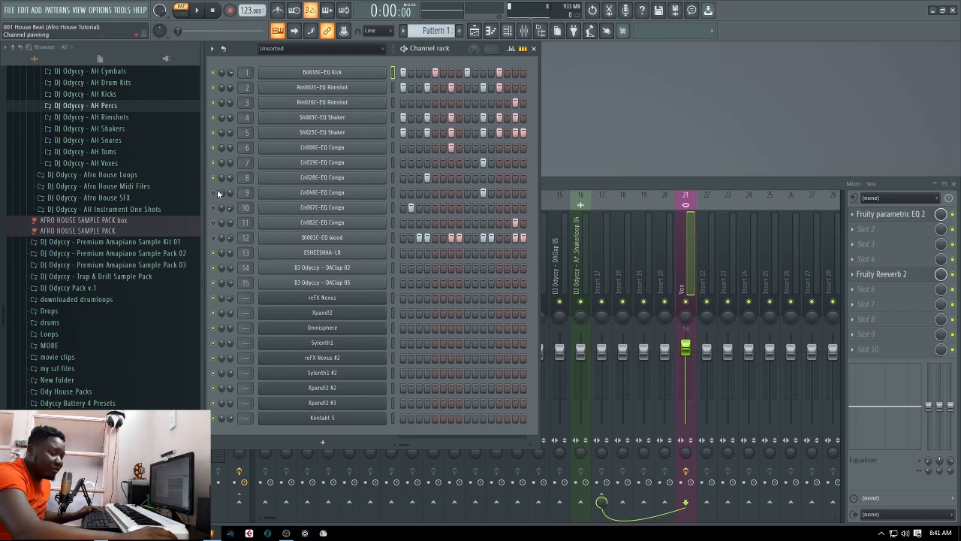
key(space)
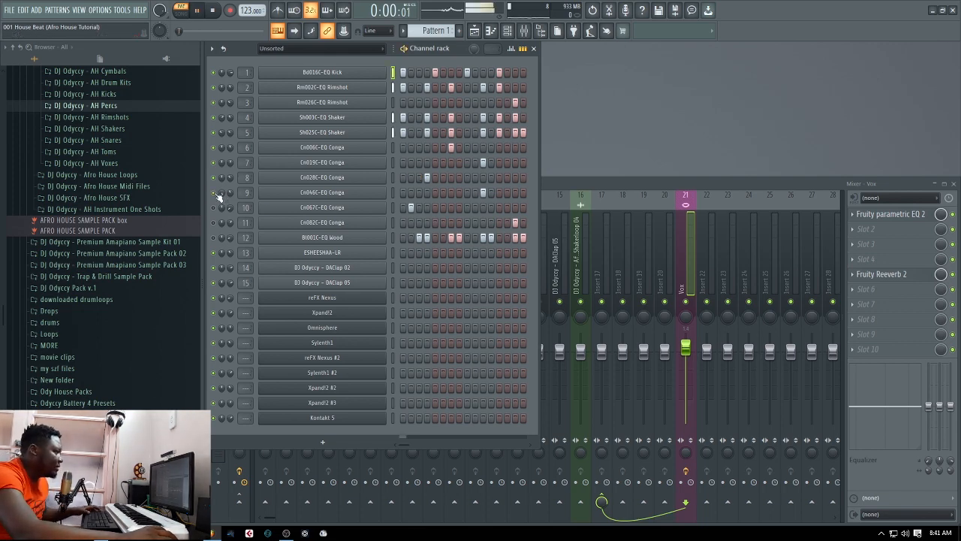
key(space)
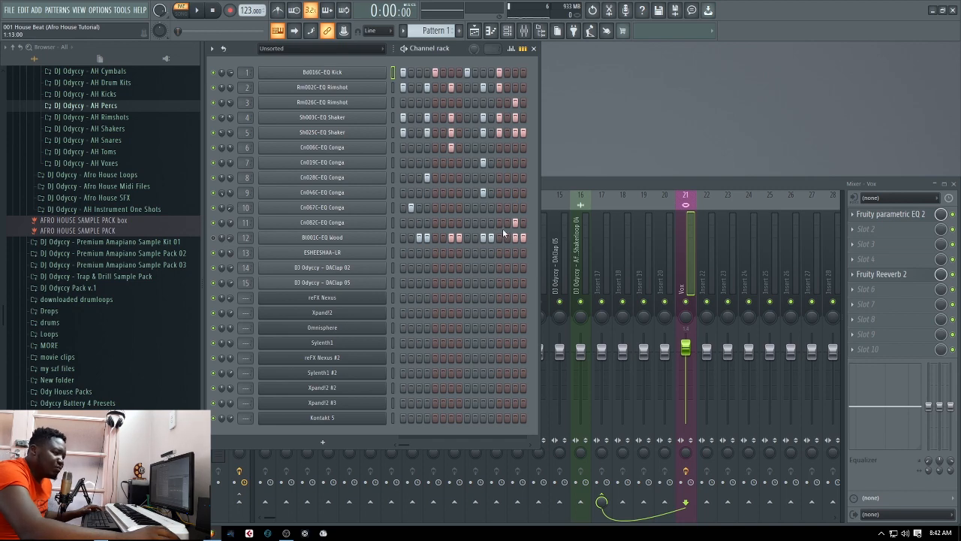
key(space)
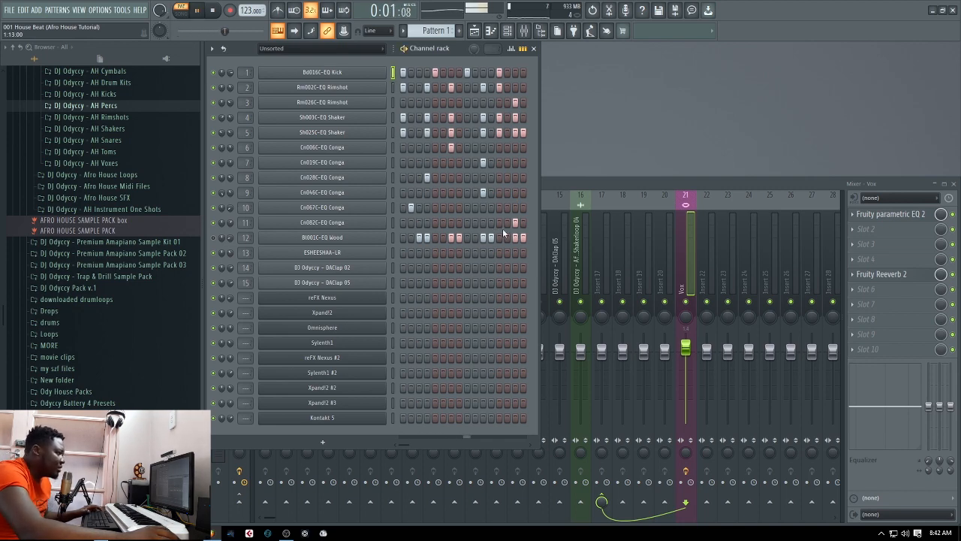
key(space)
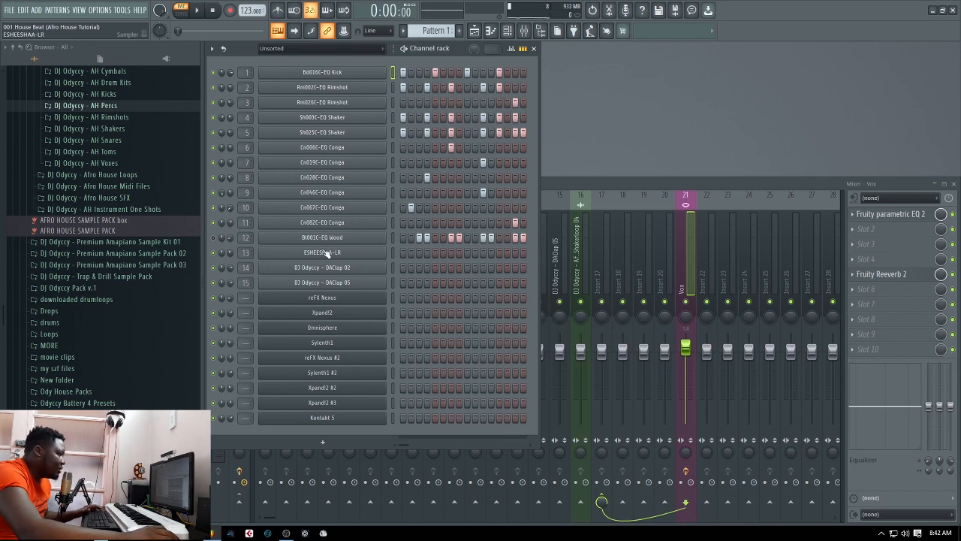
- Unmute the Bt001C-EQ Wood channel, adjust its volume while Pattern 1 plays, and stop playback
click(394, 220)
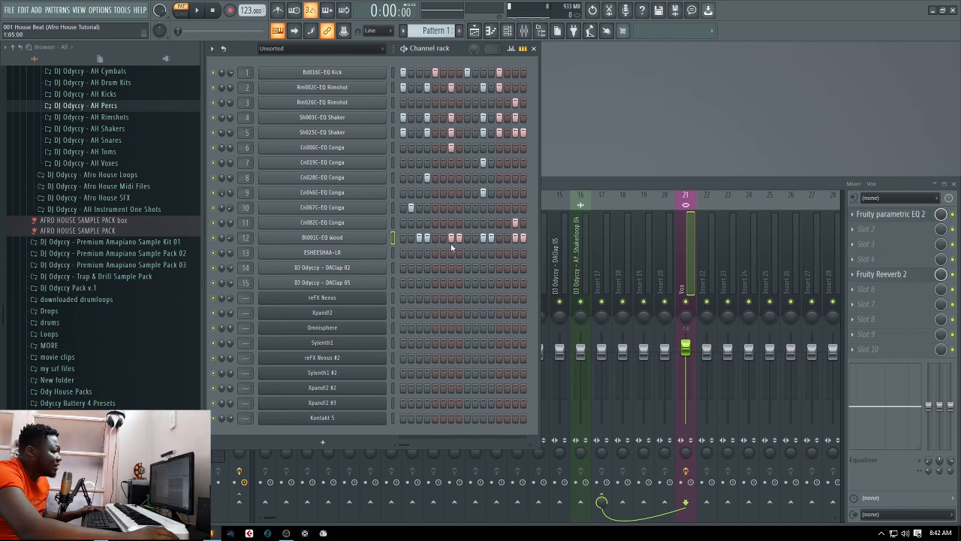
key(space)
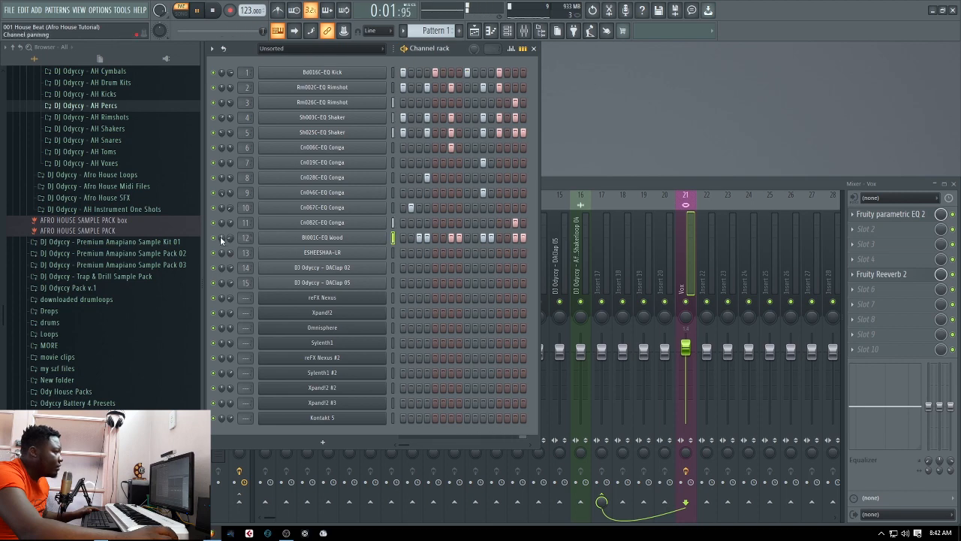
scroll(231, 237, up, 5)
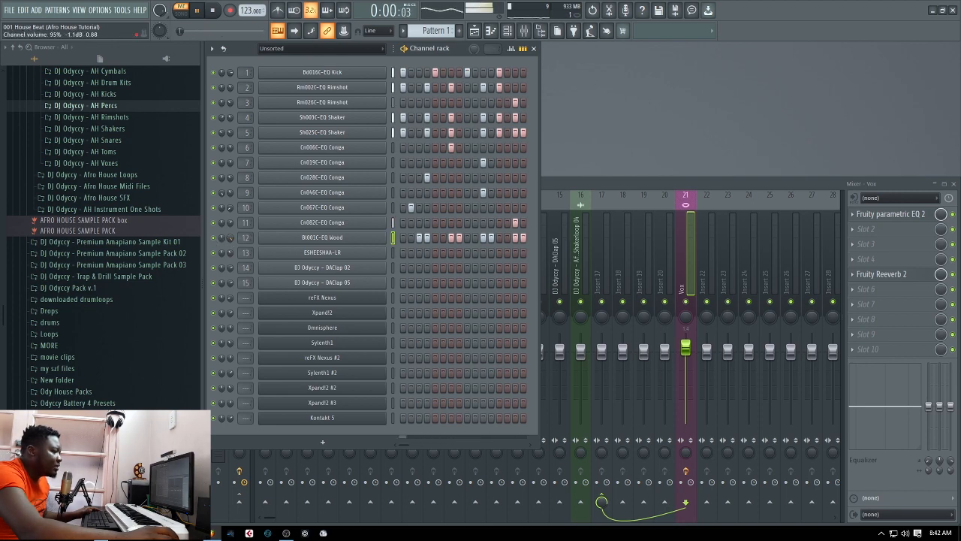
scroll(231, 237, down, 7)
key(space)
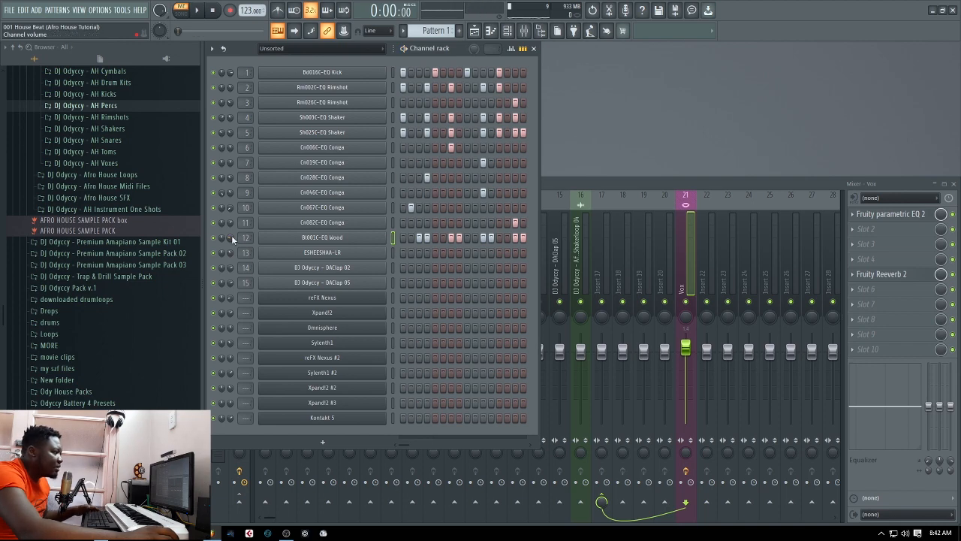
key(space)
key(space)
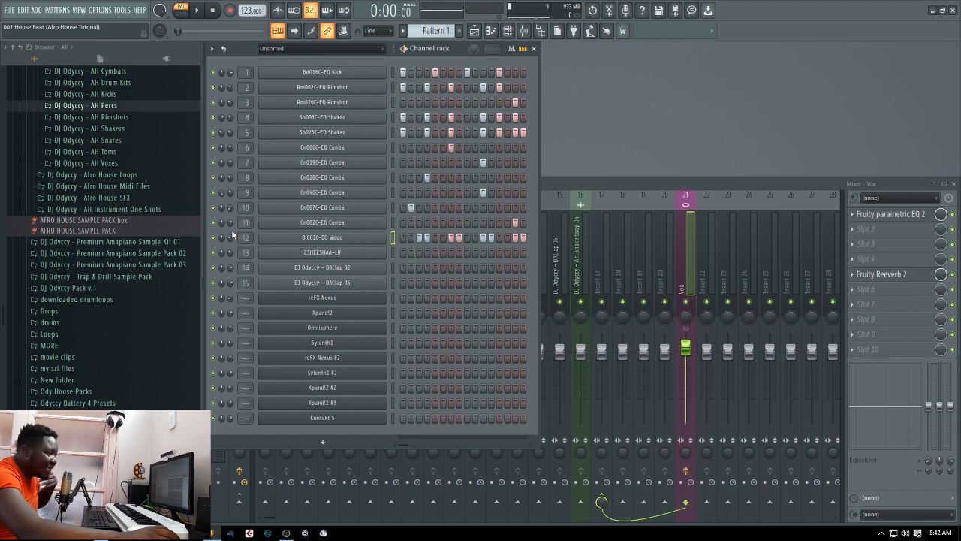
- Open the playlist with its patterns listed, solo Track 1, and switch playback to song mode
click(474, 31)
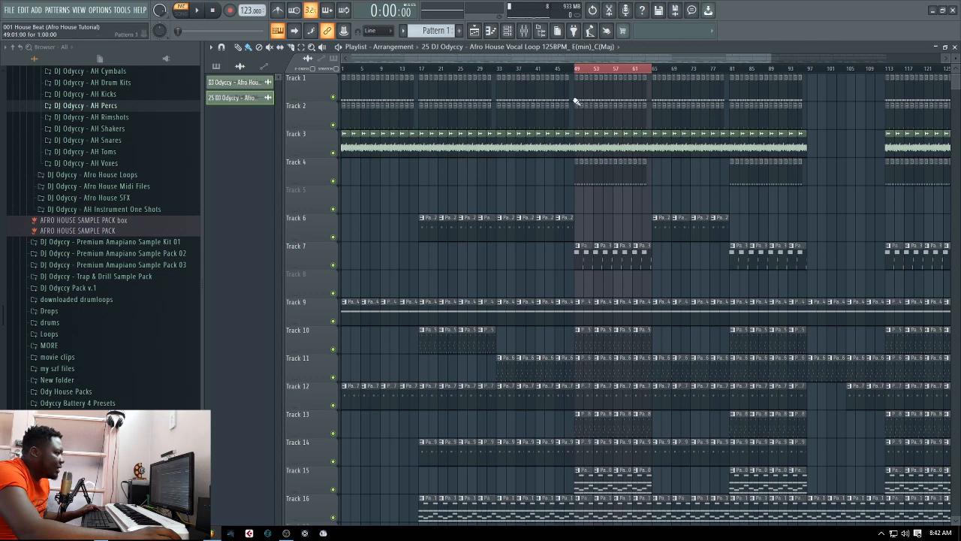
click(216, 67)
right_click(335, 98)
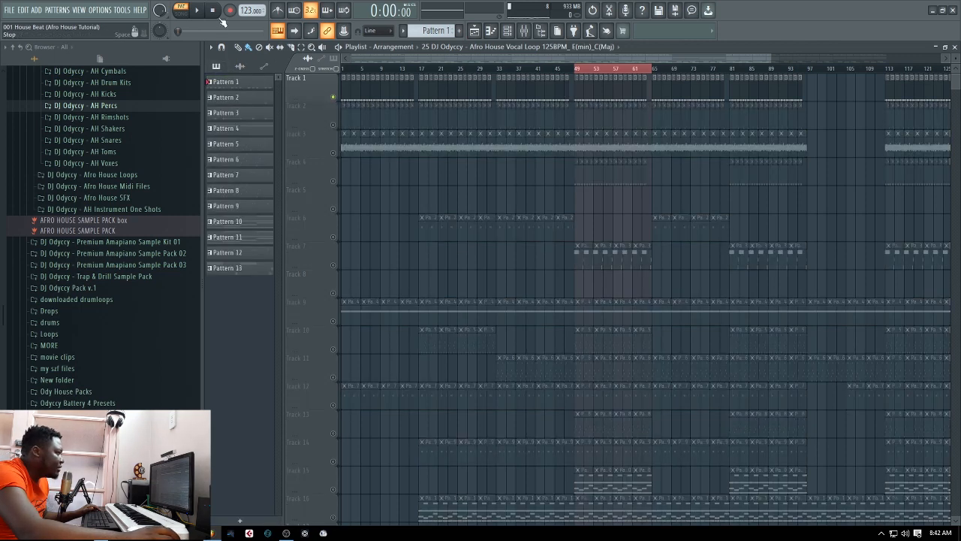
key(l)
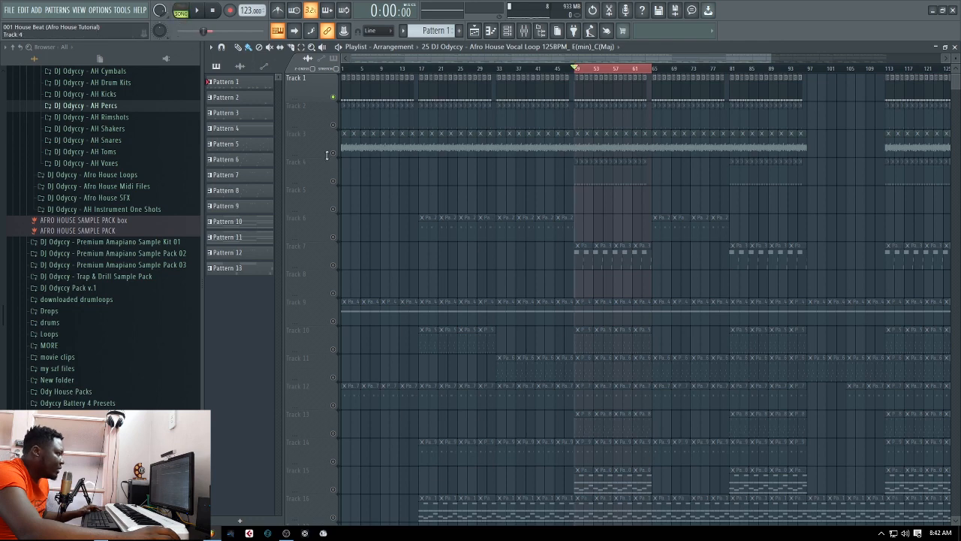
- Unmute Track 3 and Track 2 in the playlist, playing the song selection from bar 49 after each, and stop playback
click(334, 153)
key(space)
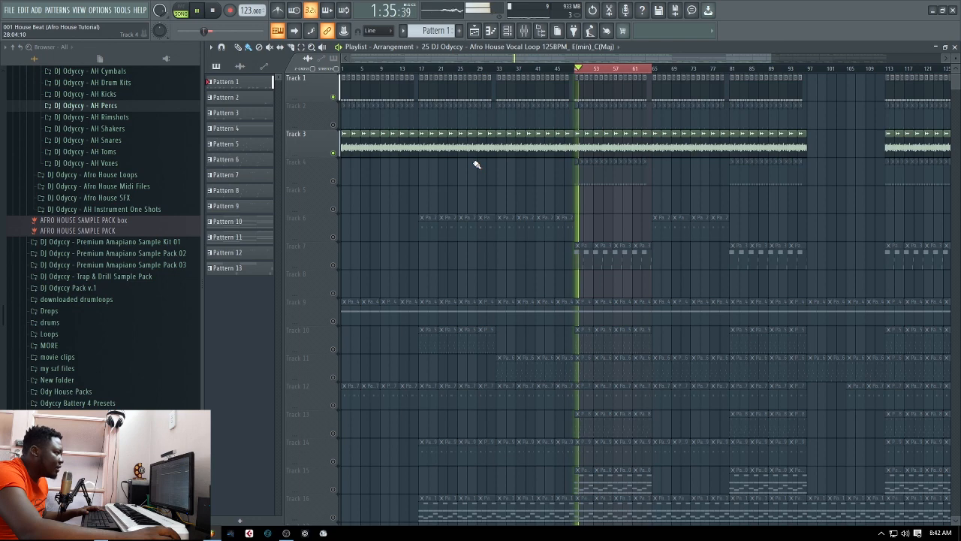
key(space)
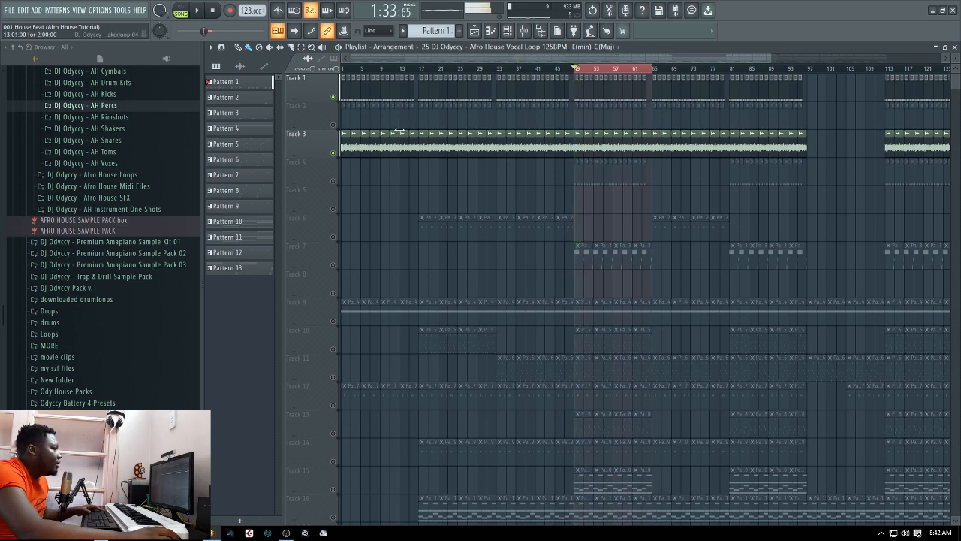
click(332, 124)
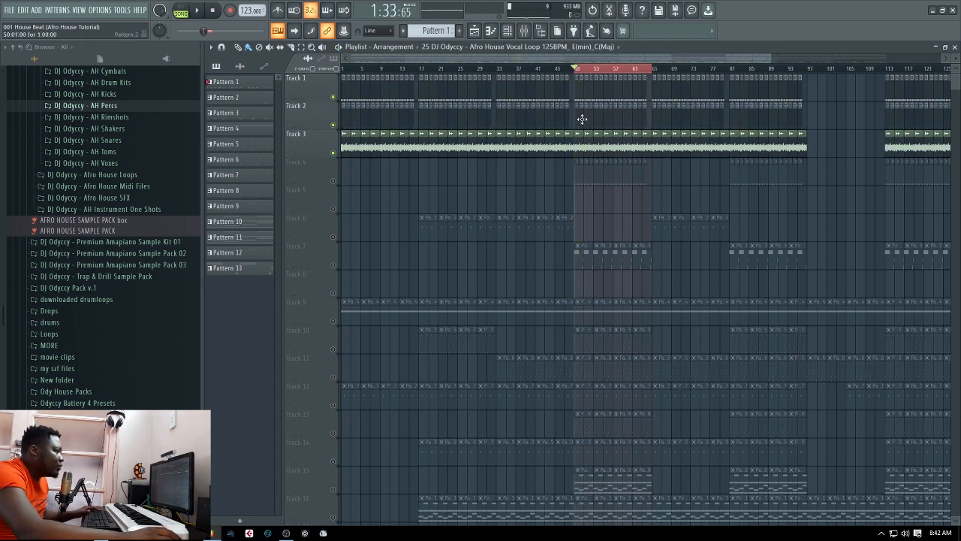
key(space)
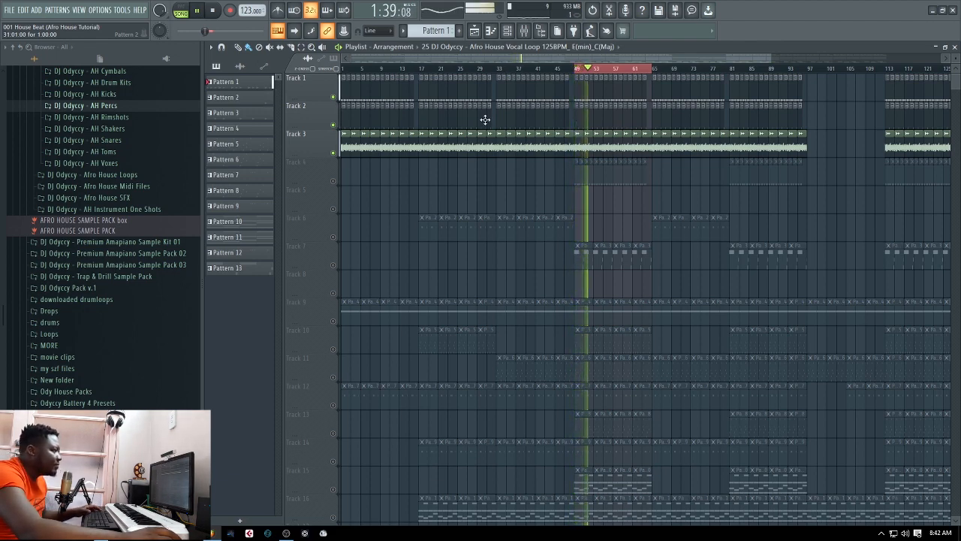
key(space)
- Open the mixer and play the song selection to check the signal levels of the drum and shaker loop tracks
click(523, 30)
key(space)
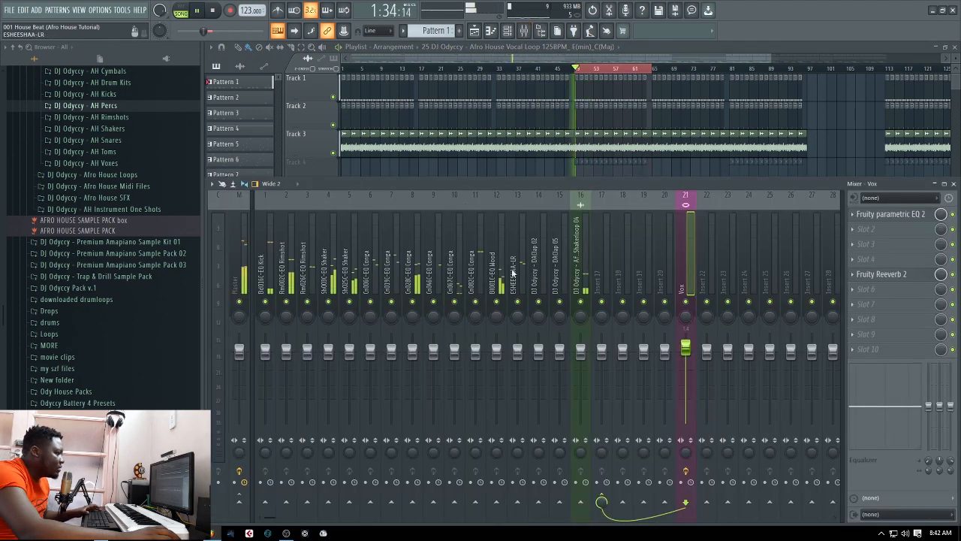
key(space)
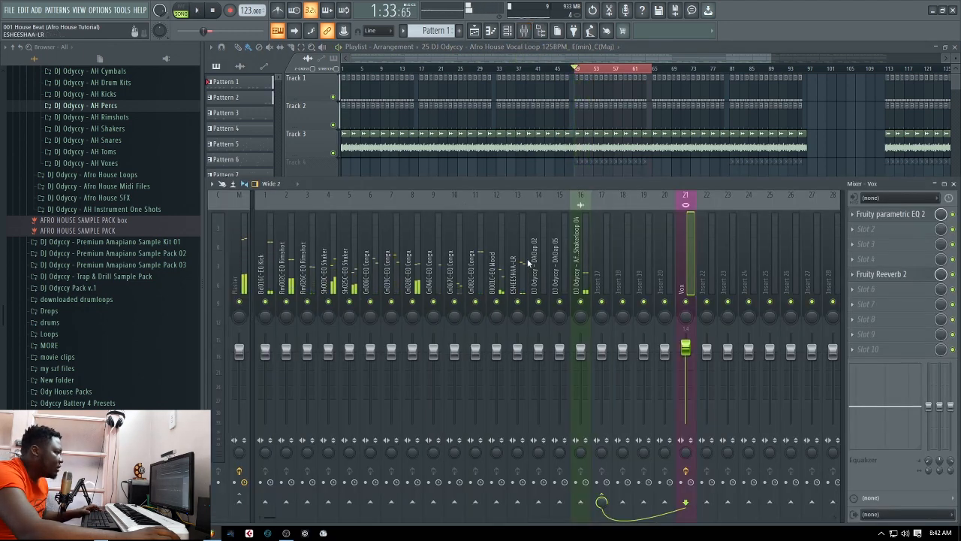
- Load Fruity Reeverb 2 into effect slot 9 of the ESHEESHAA-LR mixer track
click(523, 258)
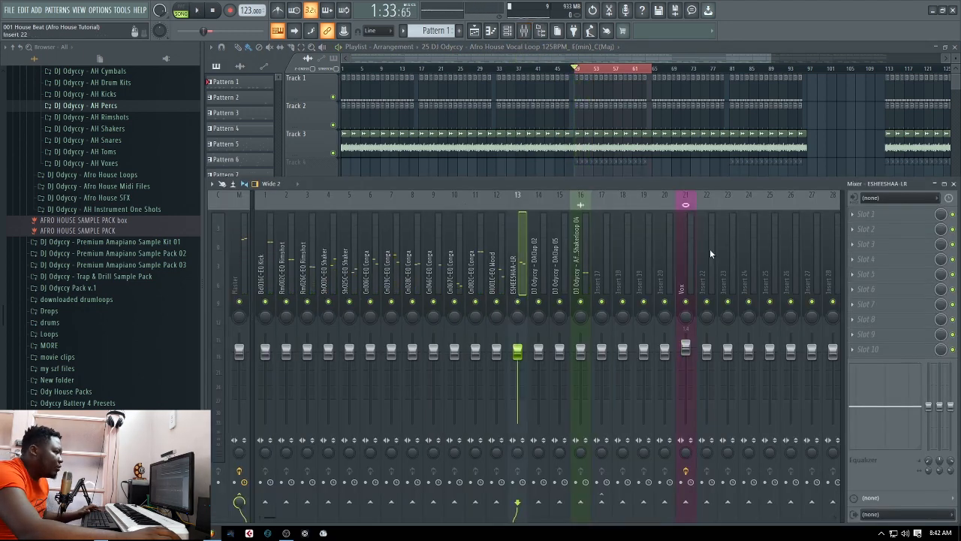
click(855, 339)
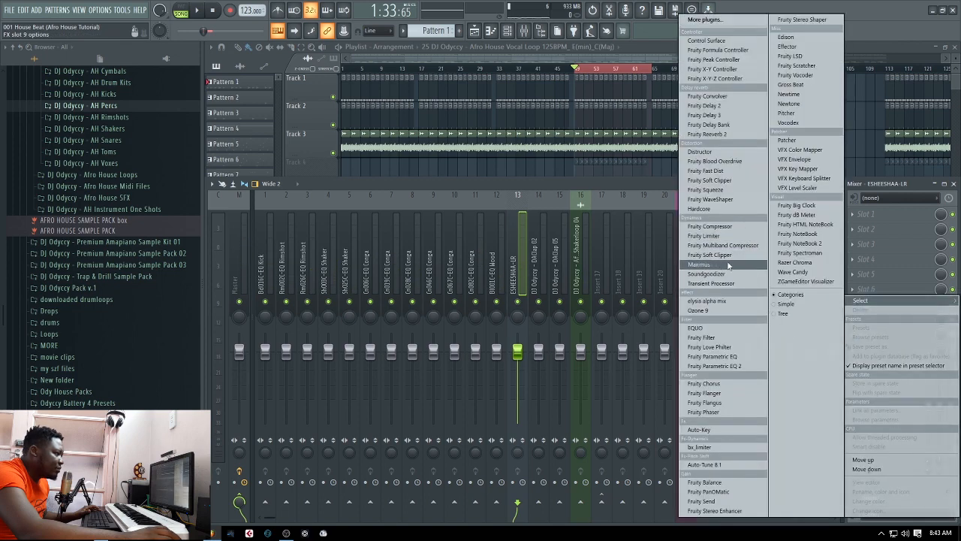
click(714, 133)
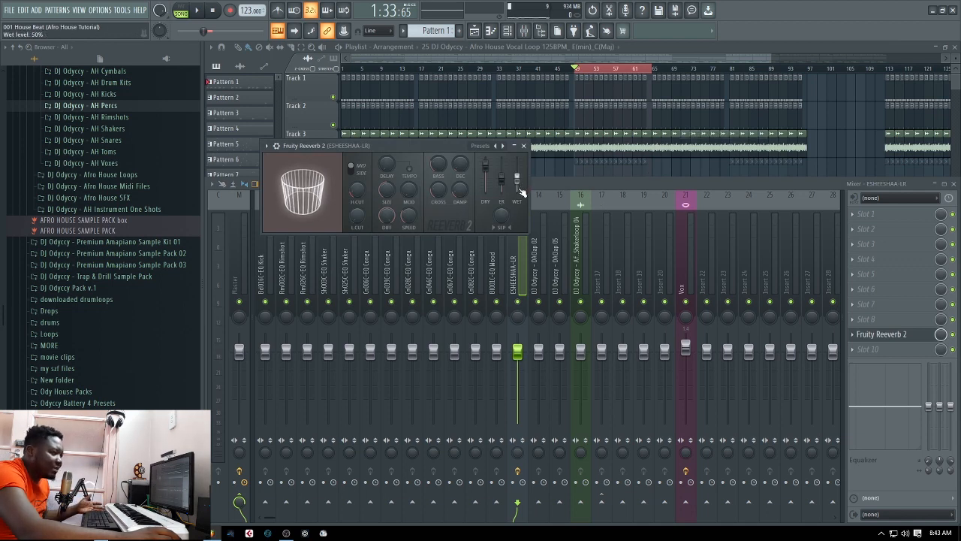
- Adjust the reverb's wet and dry levels and set its decay time to 2.3 sec while the song plays
drag(517, 171, 486, 163)
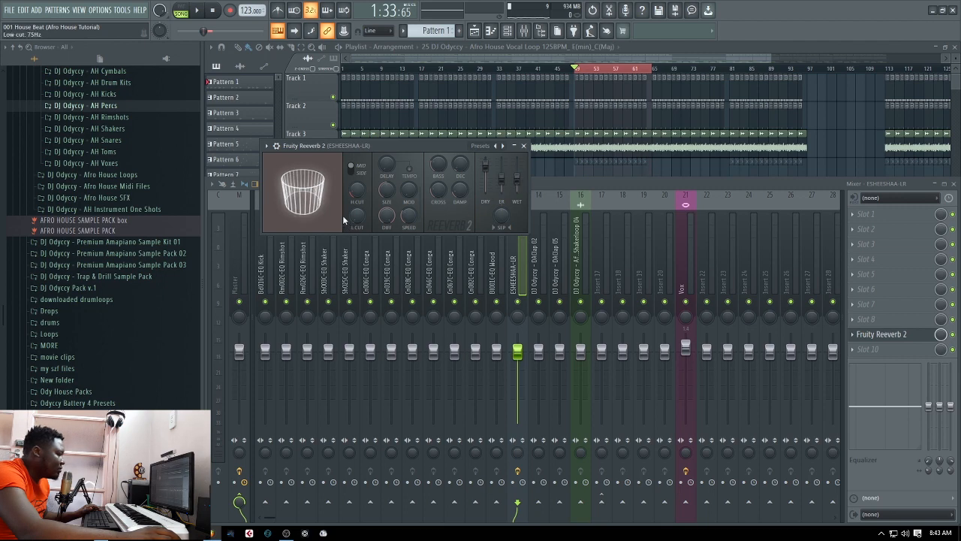
key(space)
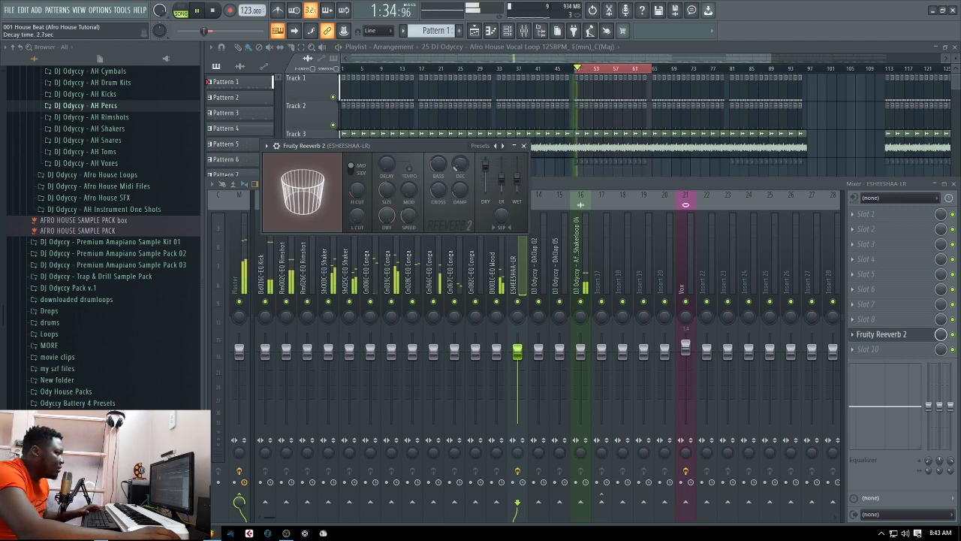
scroll(460, 169, down, 4)
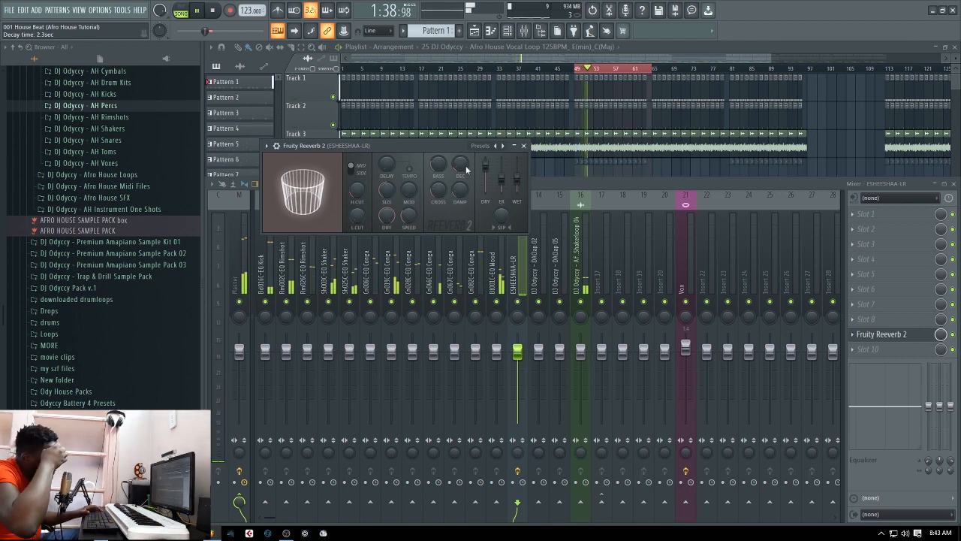
- Close the reverb and lower the ESHEESHAA-LR track's volume, playing the song selection to judge its level
key(space)
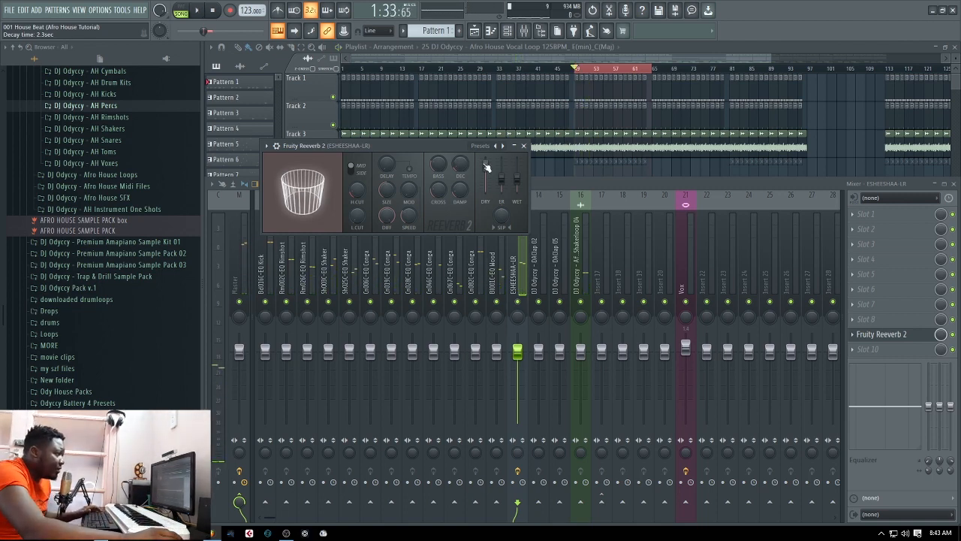
click(523, 145)
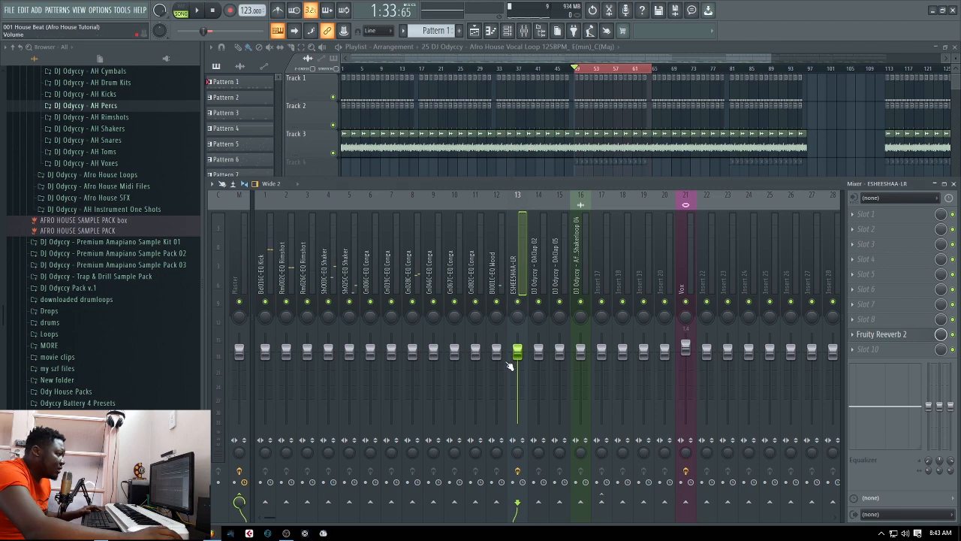
key(space)
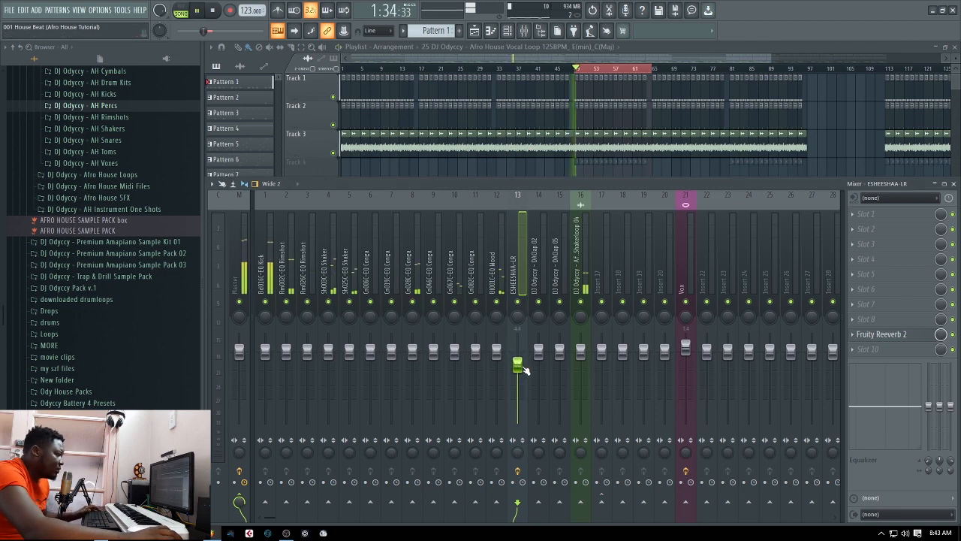
key(space)
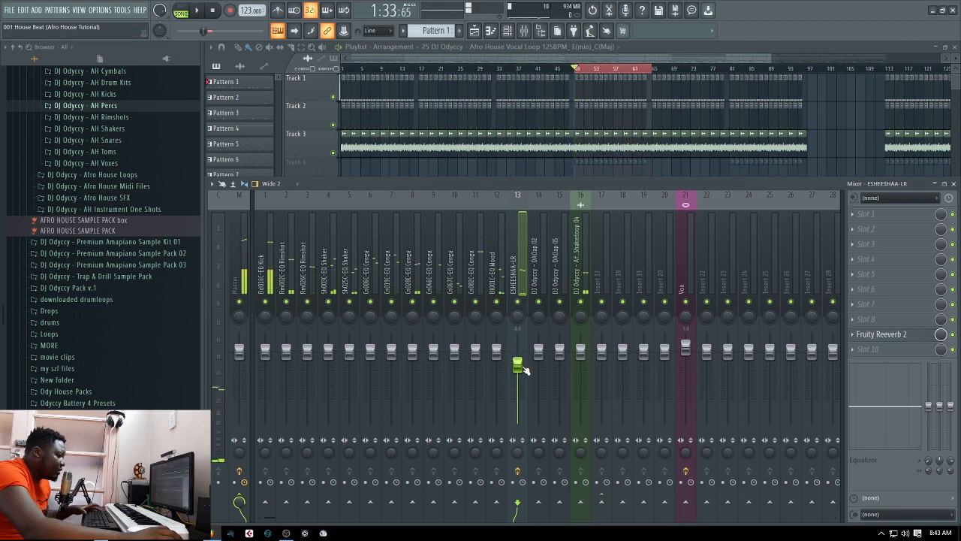
- Unmute Track 4 in the playlist, pick up its Pattern 3 clip and play the song selection from bar 49
key(F9)
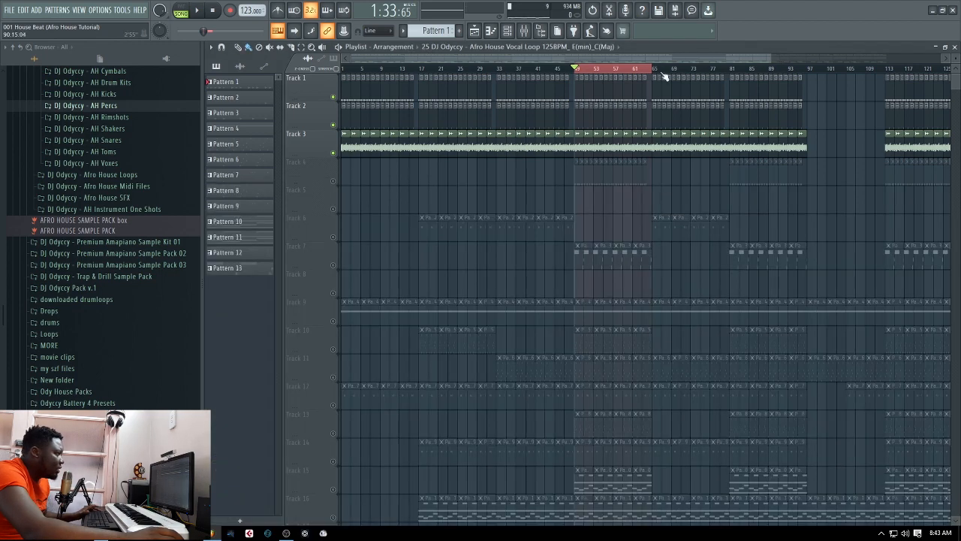
click(333, 181)
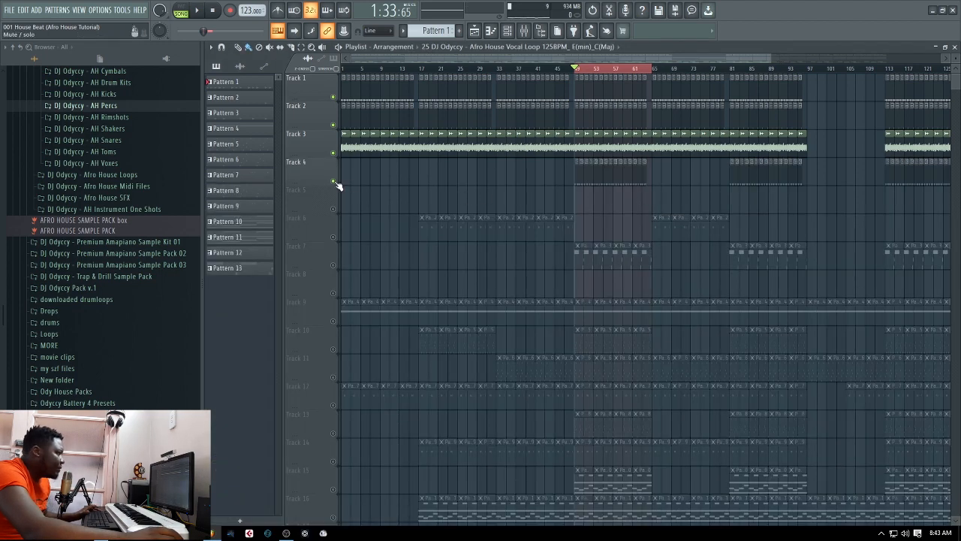
click(574, 180)
key(space)
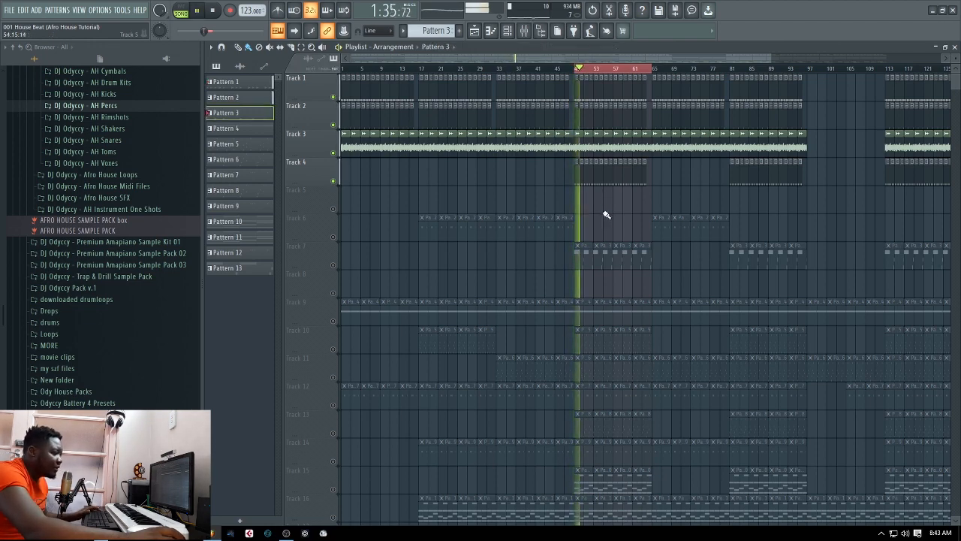
key(space)
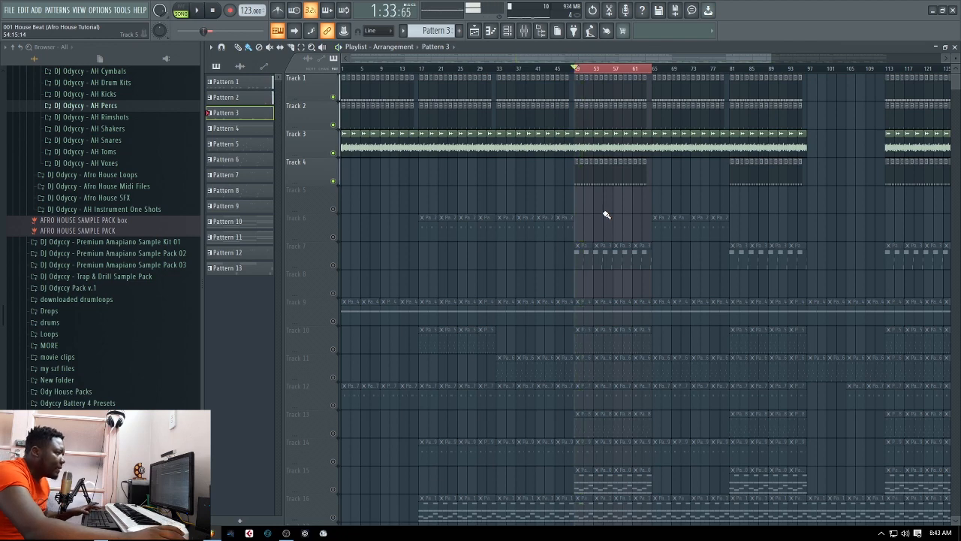
- Check in the channel rack which clap channels Pattern 3 uses, and play the selection with the mixer in view
click(954, 47)
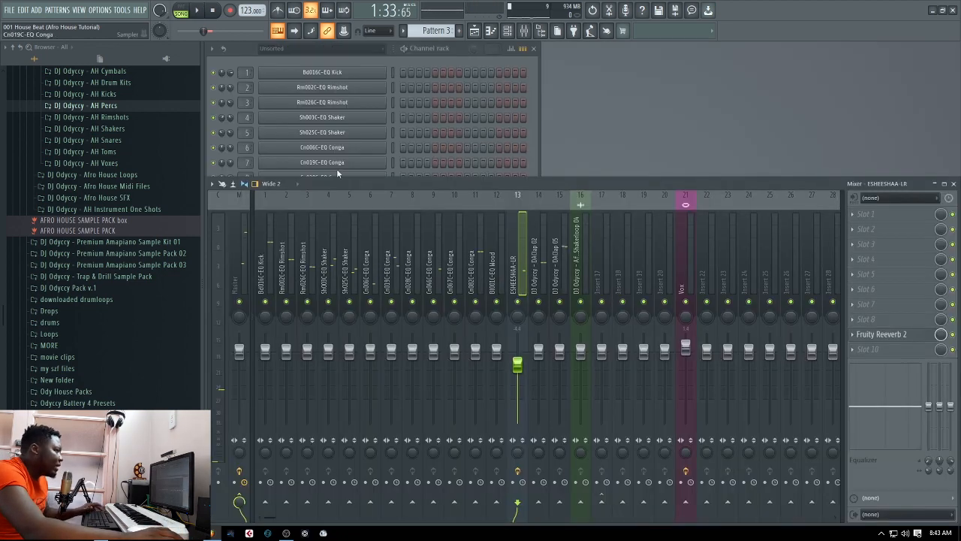
click(534, 107)
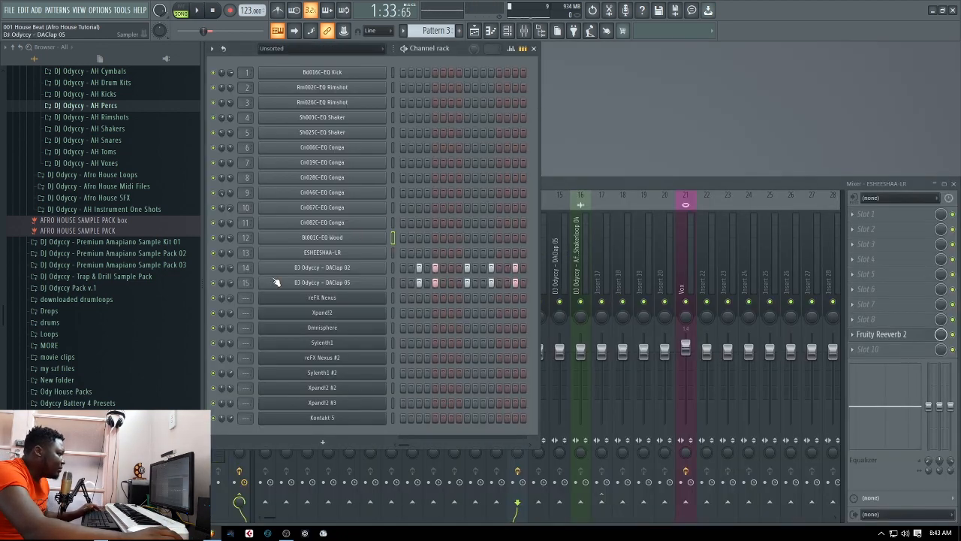
click(587, 182)
key(space)
key(space)
- Lower the DAClap 02 volume and set DAClap 05 to about -3.4 dB, playing the selection to check the clap levels
click(539, 354)
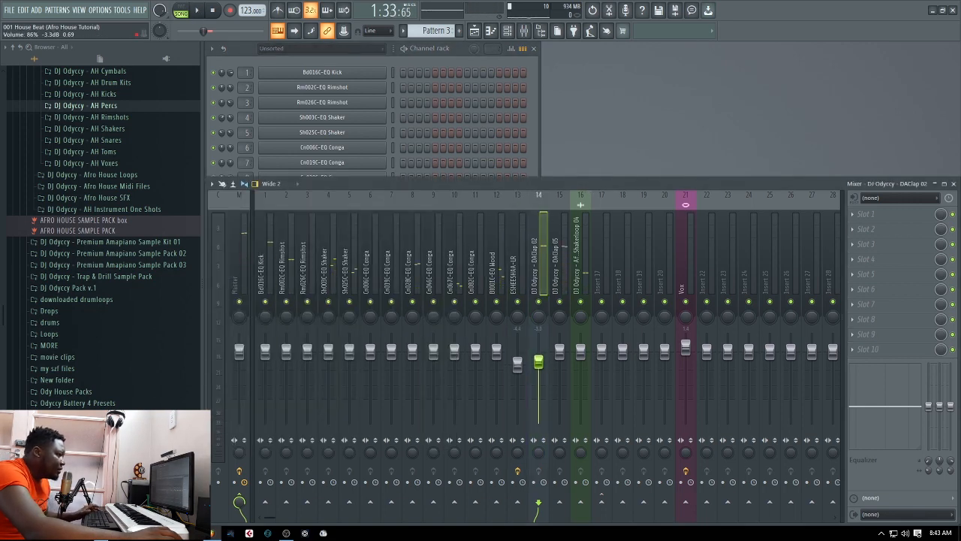
drag(560, 356, 559, 362)
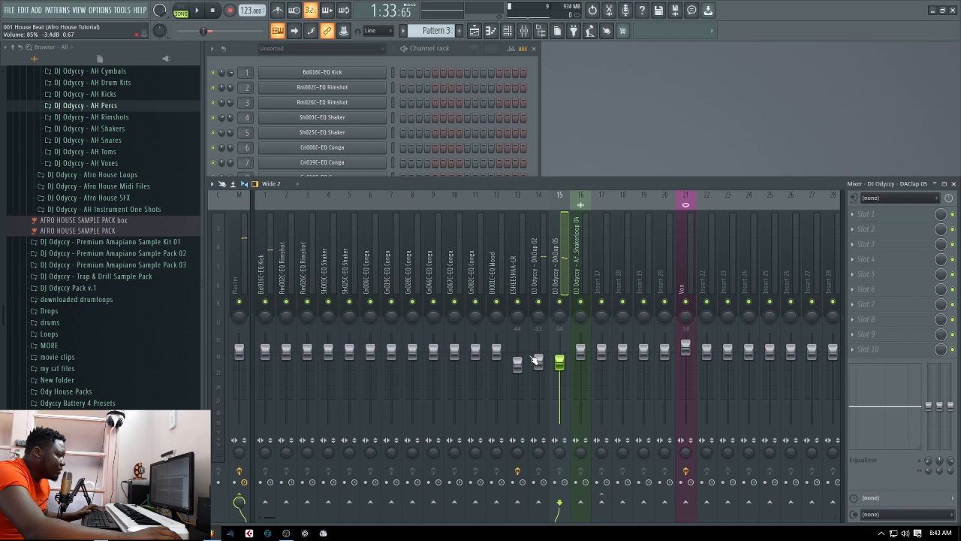
click(537, 360)
key(space)
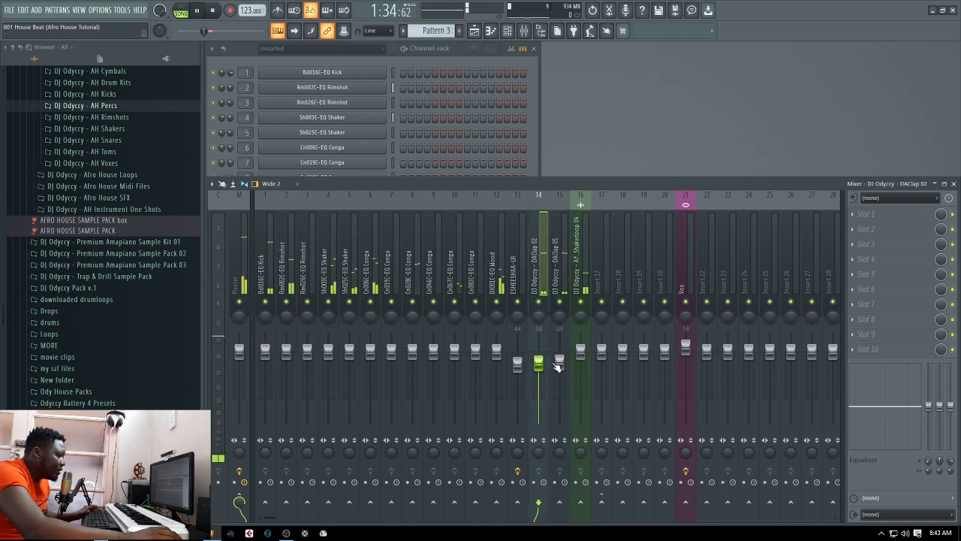
key(space)
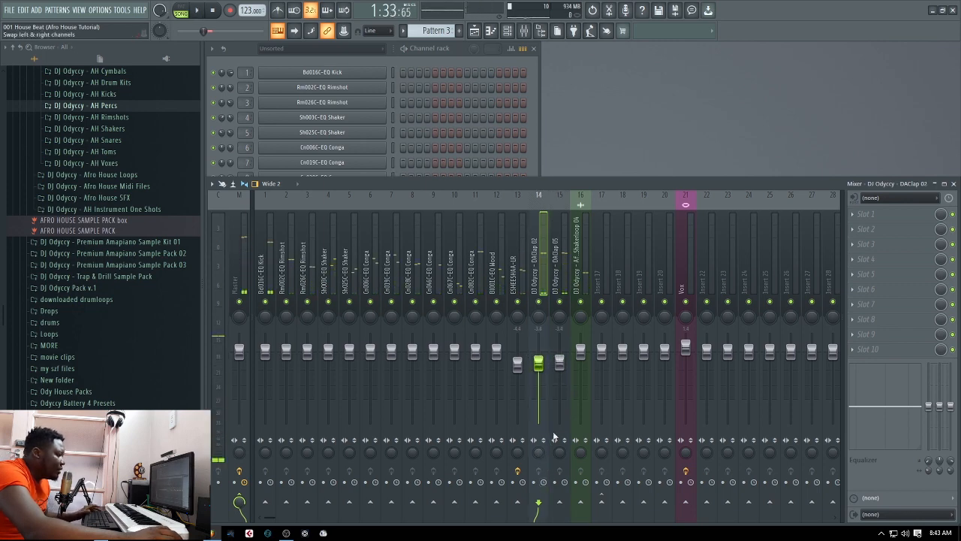
- Pan DAClap 02 to the left and DAClap 05 39% right, and play the selection to hear the claps
drag(559, 314, 559, 306)
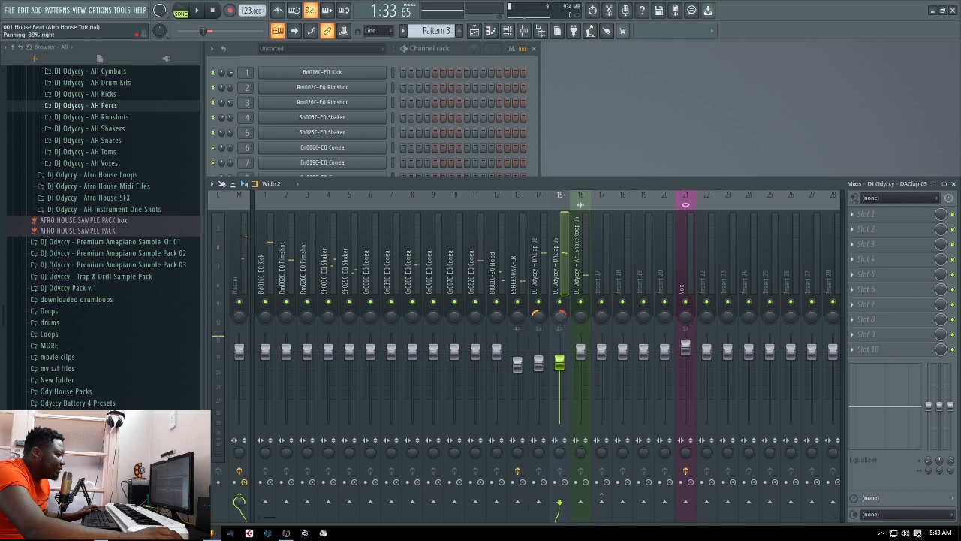
key(space)
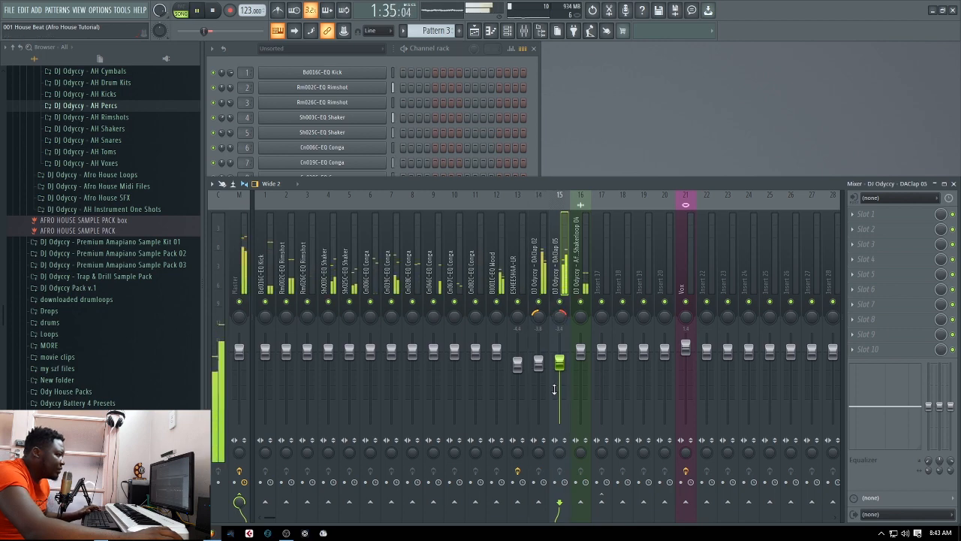
key(space)
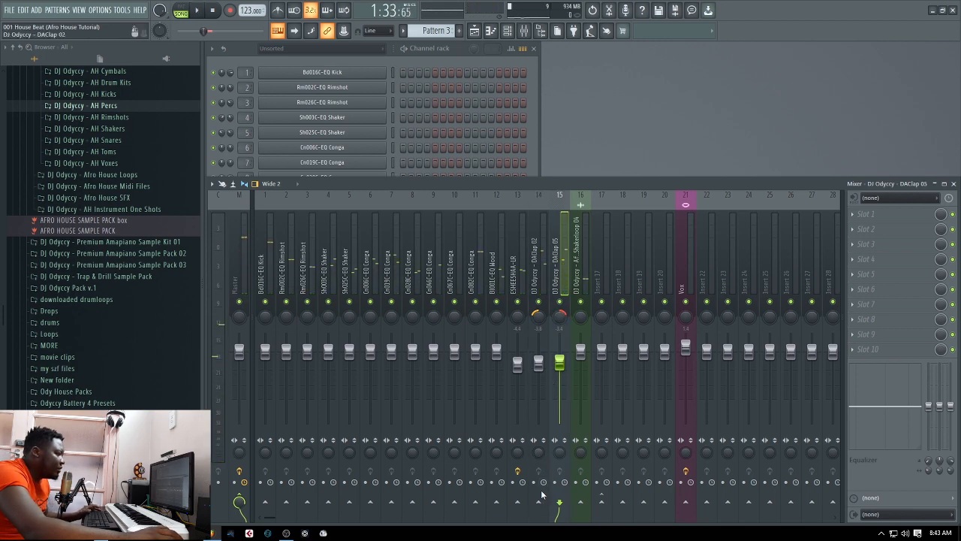
- Widen the stereo separation of both clap tracks, with DAClap 05 at 41% separated, and listen to the selection
click(539, 453)
click(560, 452)
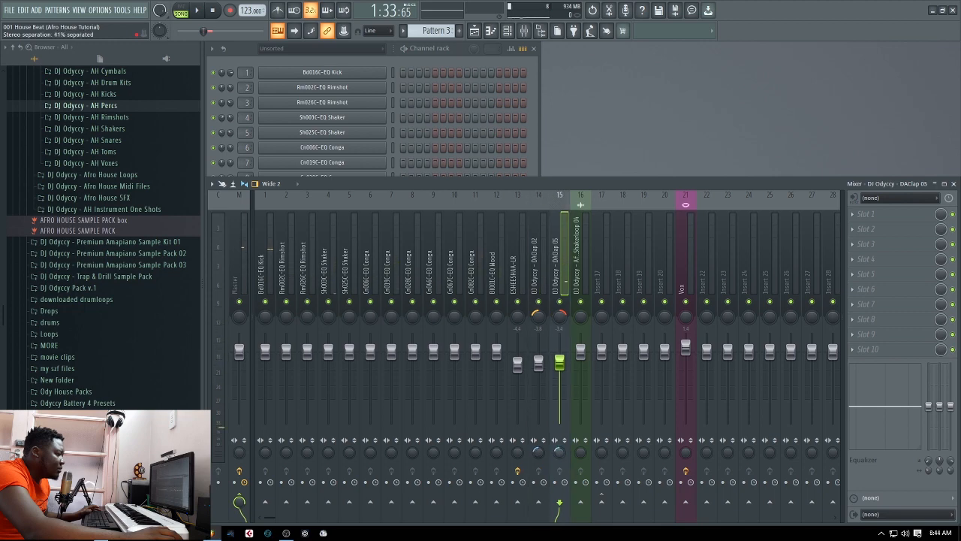
key(space)
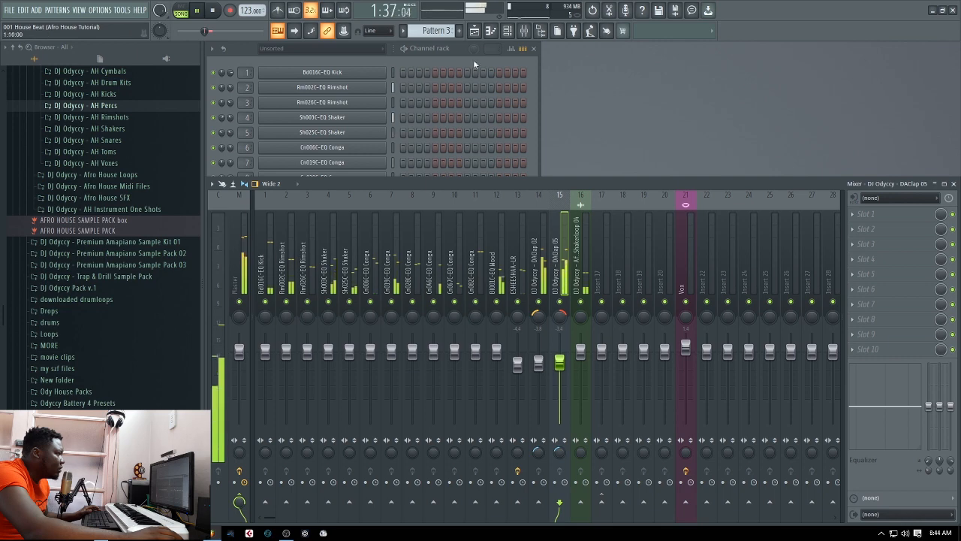
click(476, 31)
key(space)
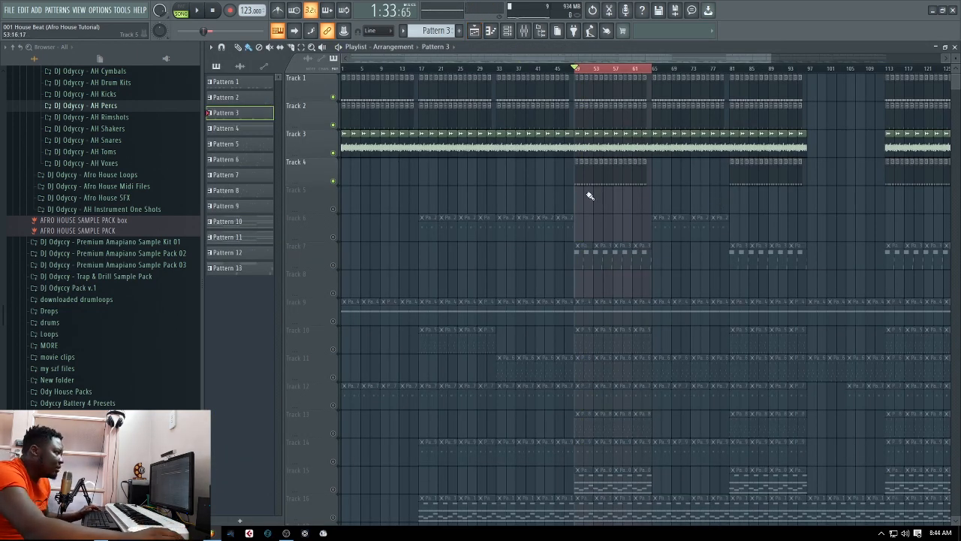
- Select mixer tracks 1 to 16, from the kick to the shaker loop, and route them to Insert 17 only
click(475, 31)
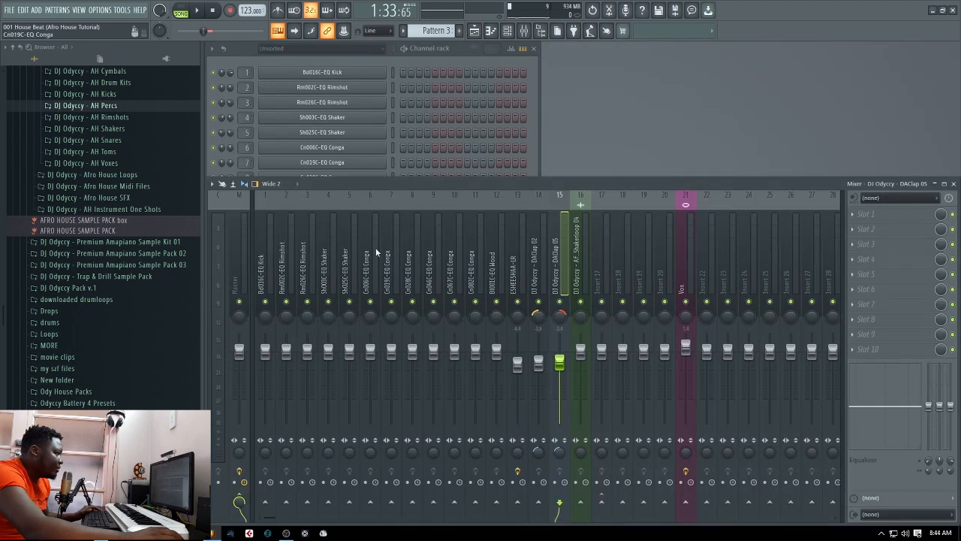
click(269, 270)
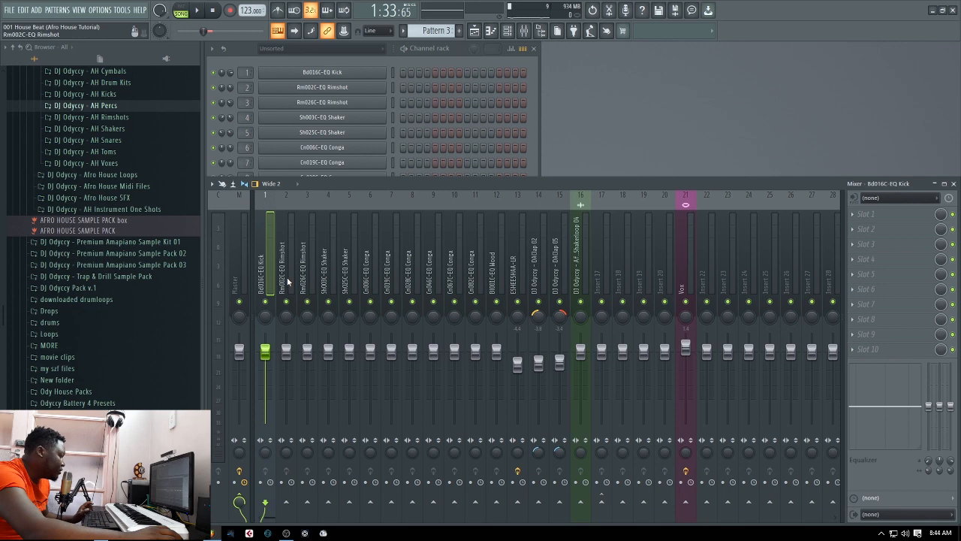
drag(286, 276, 589, 279)
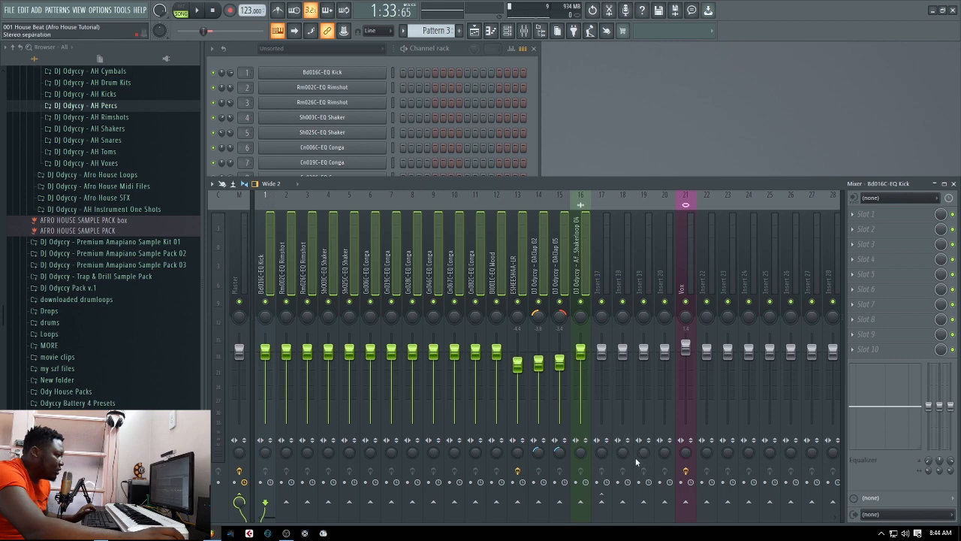
right_click(608, 502)
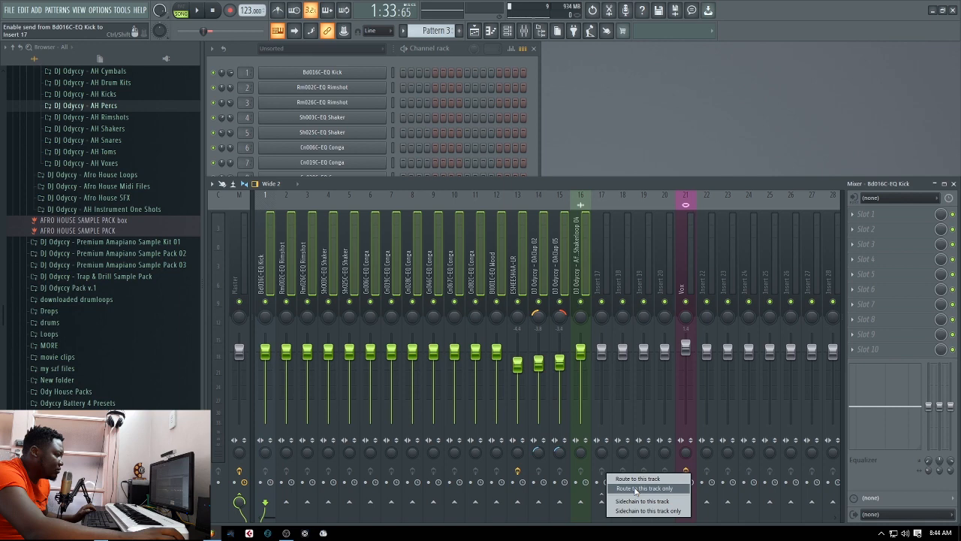
click(635, 488)
- Rename mixer Insert 17 as Drum mix
click(603, 263)
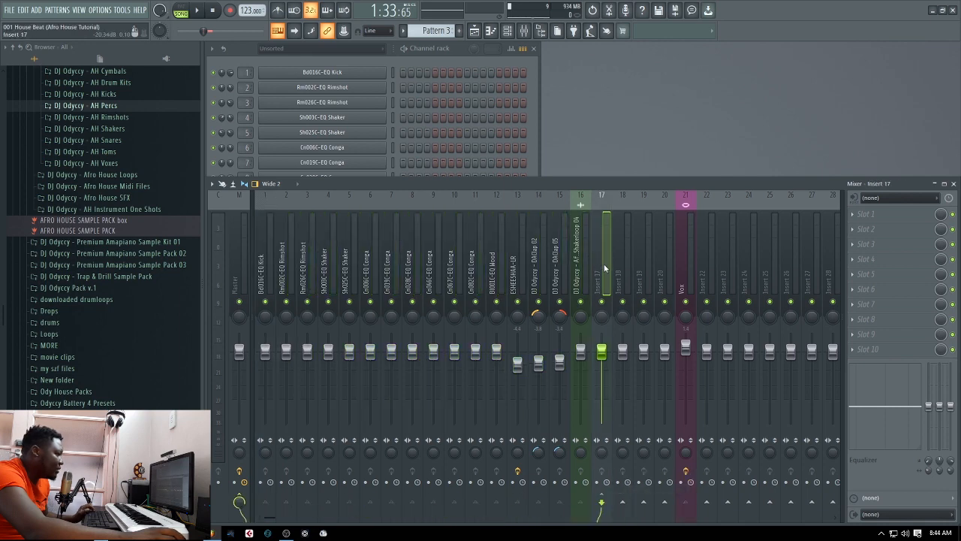
key(F2)
text(Drum mix)
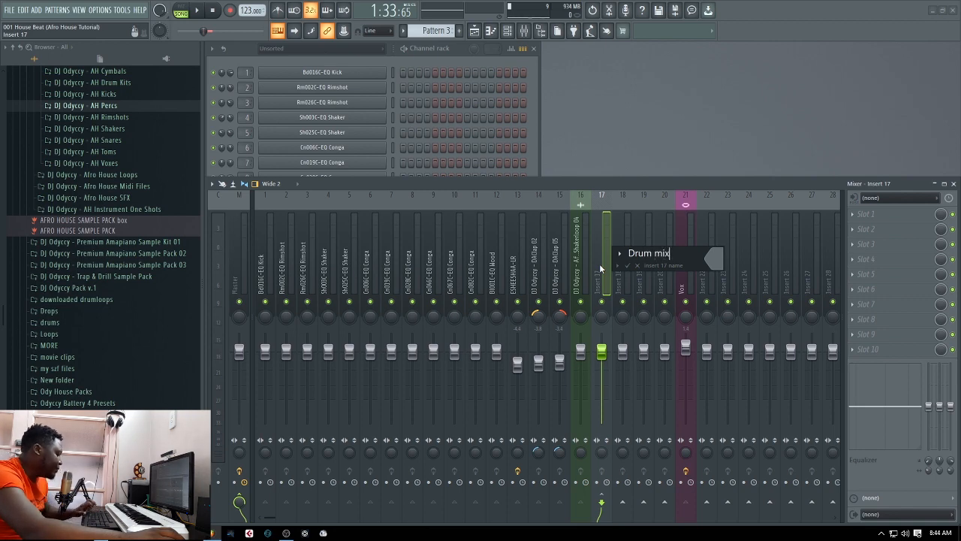
key(Return)
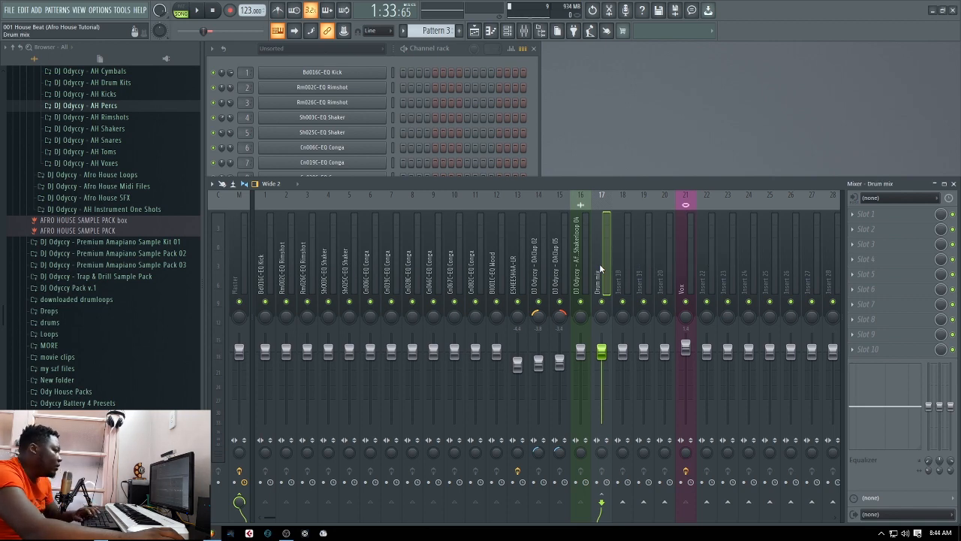
- Apply the Drum mix naming preset with its colour and icon to mixer track 17
double_click(600, 279)
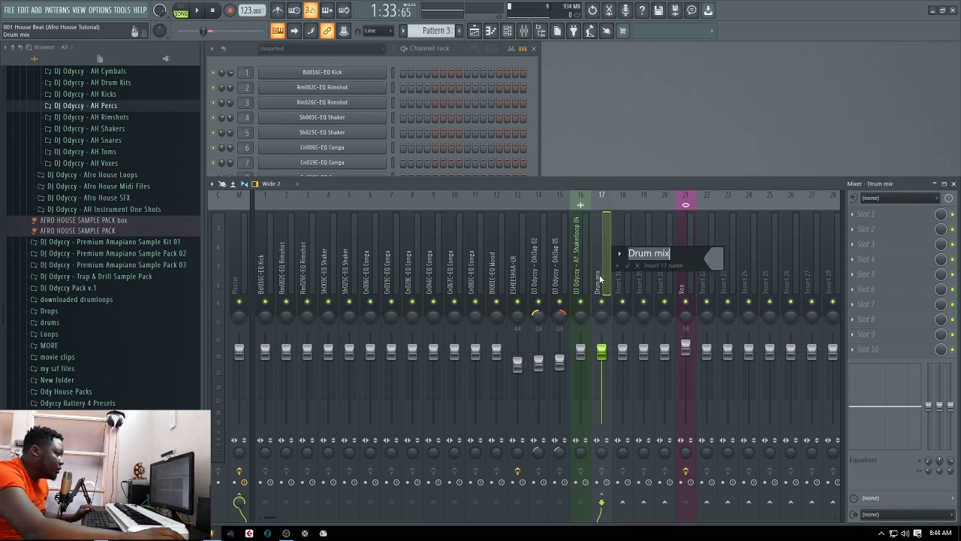
click(617, 265)
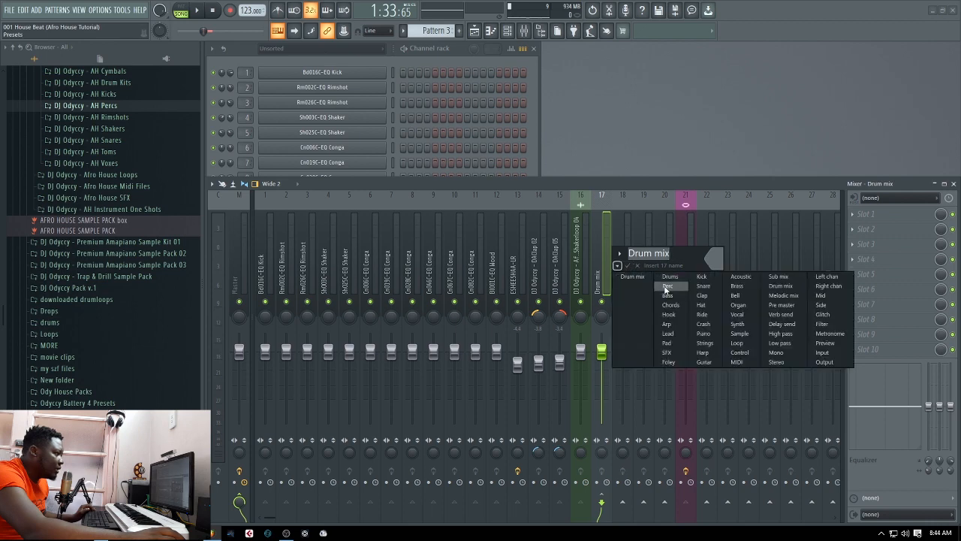
click(796, 289)
click(798, 289)
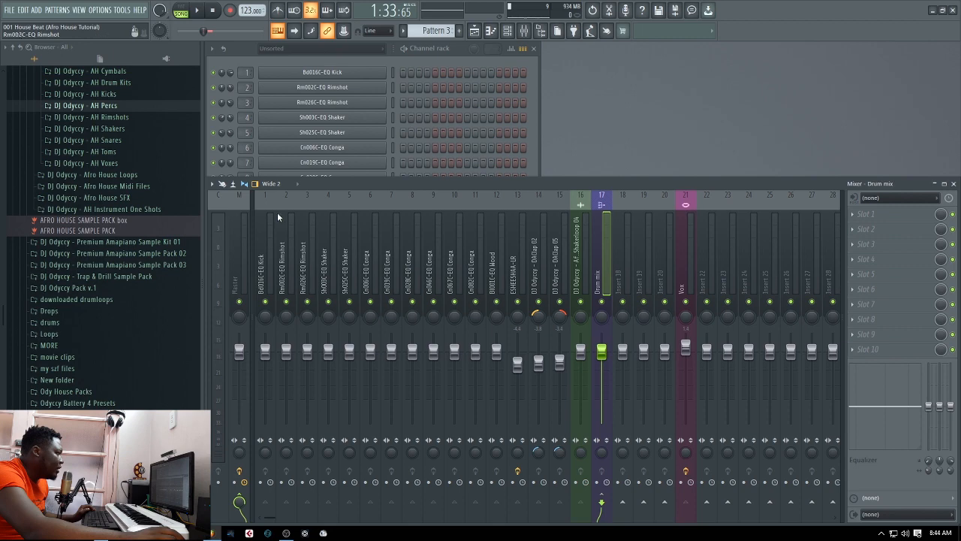
- Play the song selection twice to check the signal on the Drum mix track, and select DAClap 05 to view its routing
key(space)
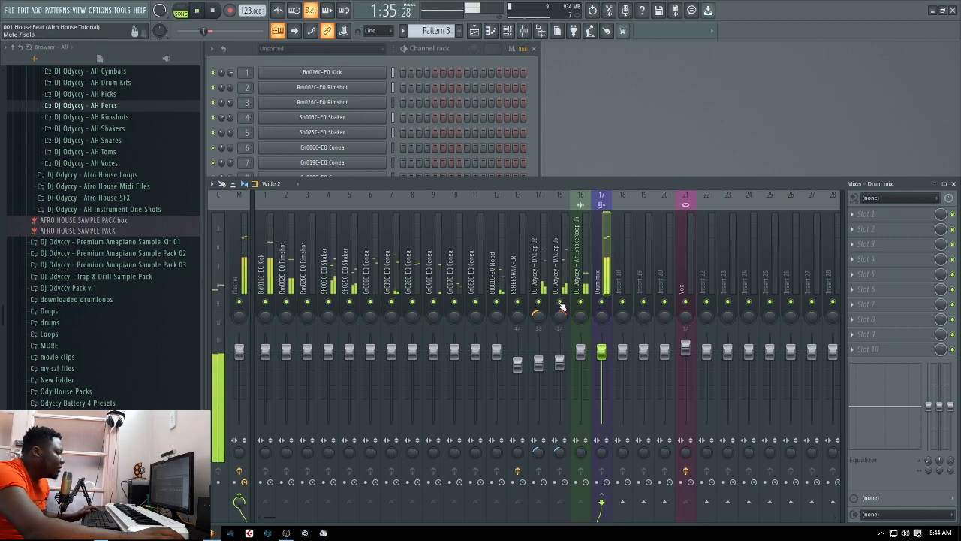
key(space)
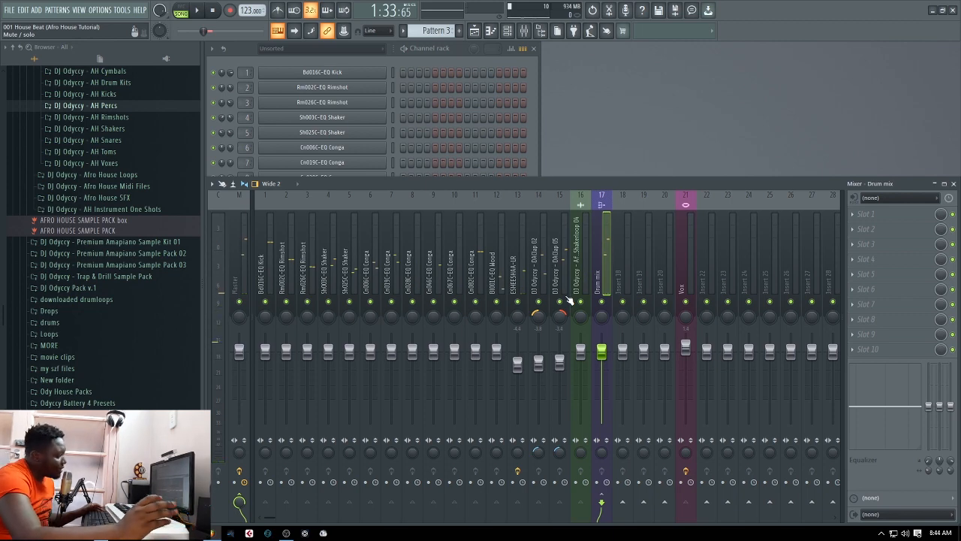
key(space)
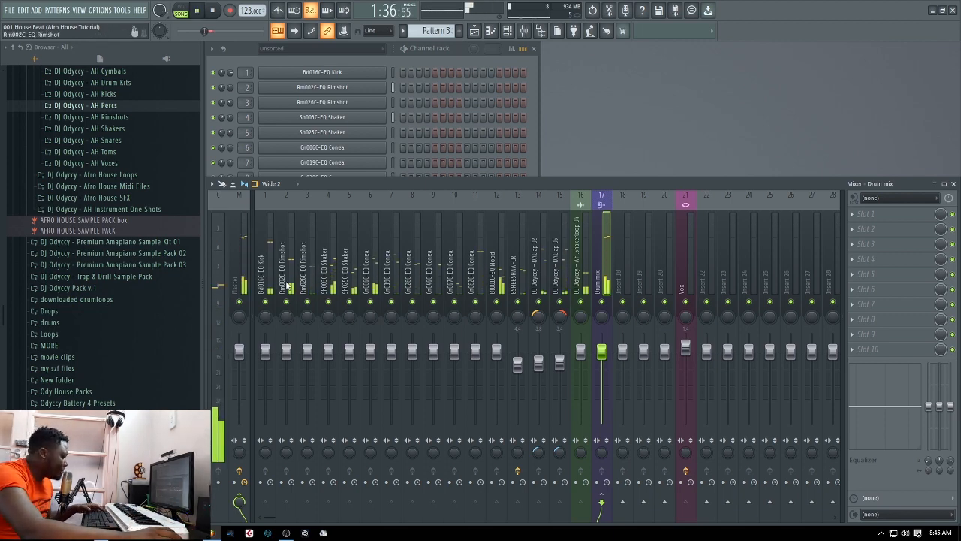
key(space)
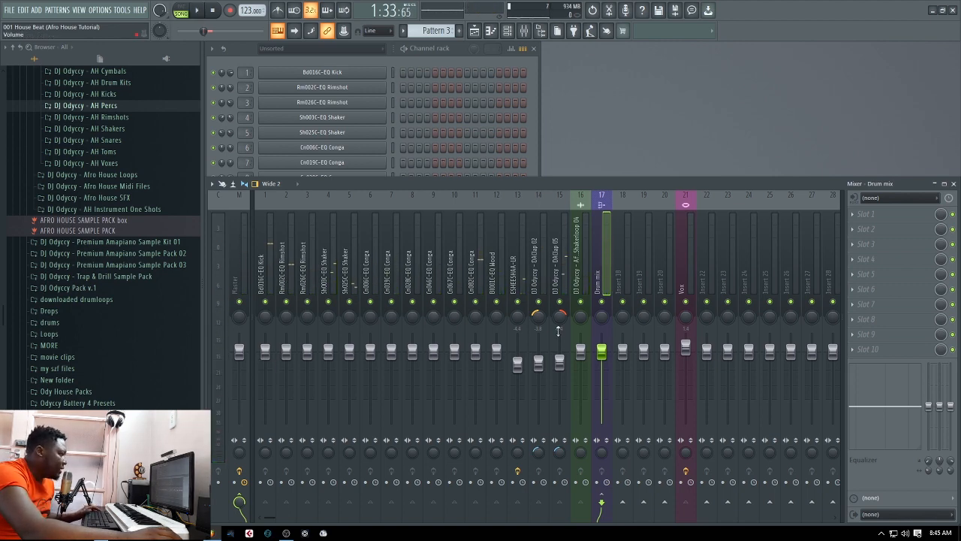
click(565, 278)
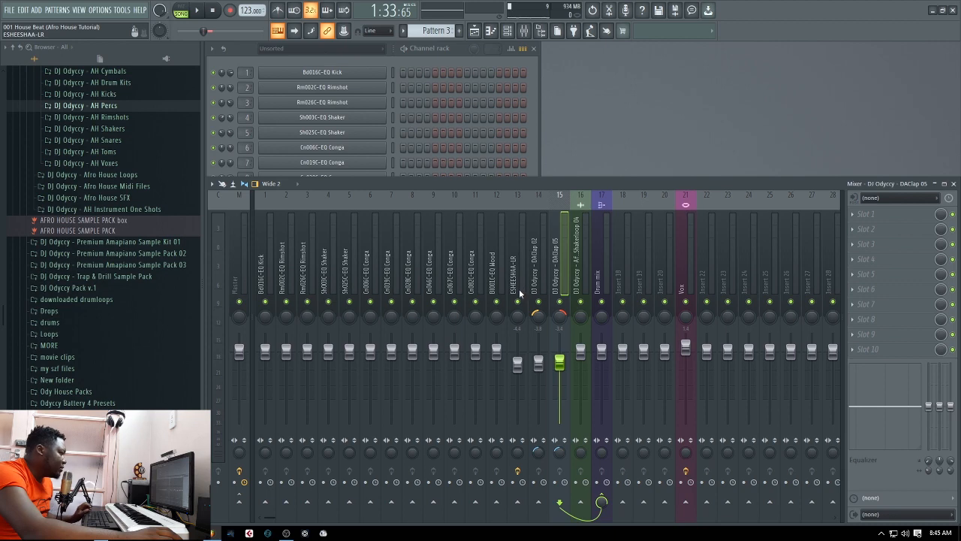
- Select mixer tracks 2 to 15, from the Rm002C rimshot to DAClap 05, and pull their volumes down almost to minimum together
drag(540, 269, 288, 276)
drag(295, 359, 295, 424)
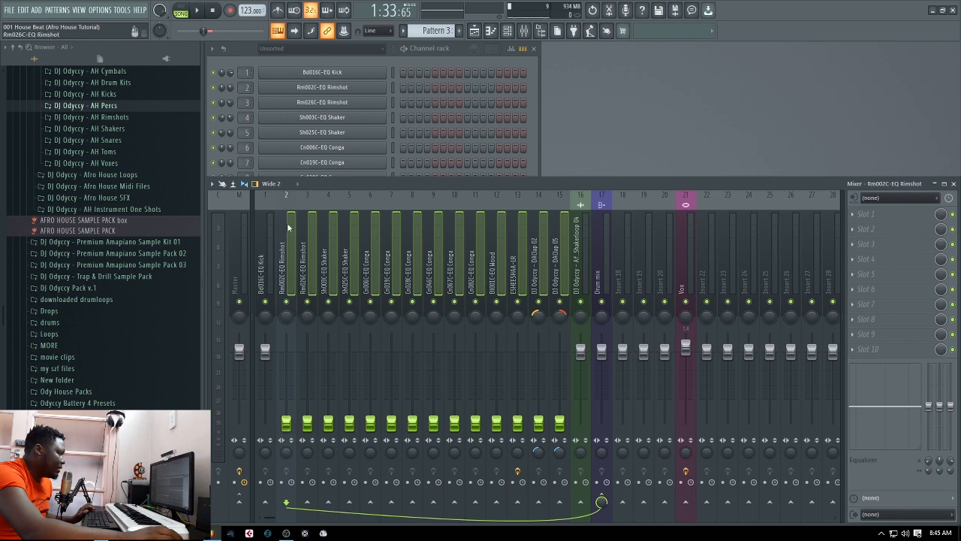
- Raise the kick track's volume to 110% (2.3 dB), playing the song in short bursts to judge the level
click(261, 259)
key(space)
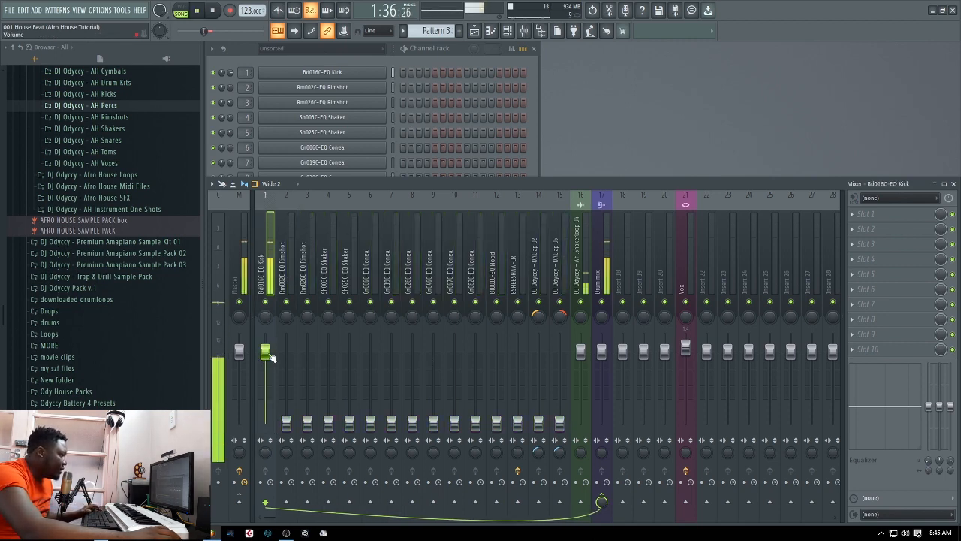
key(space)
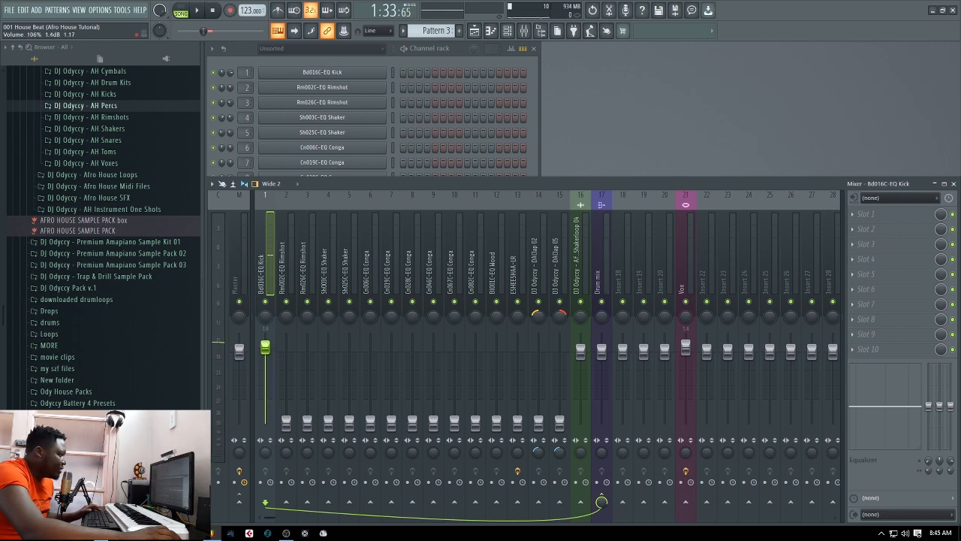
drag(265, 346, 265, 341)
key(space)
key(space)
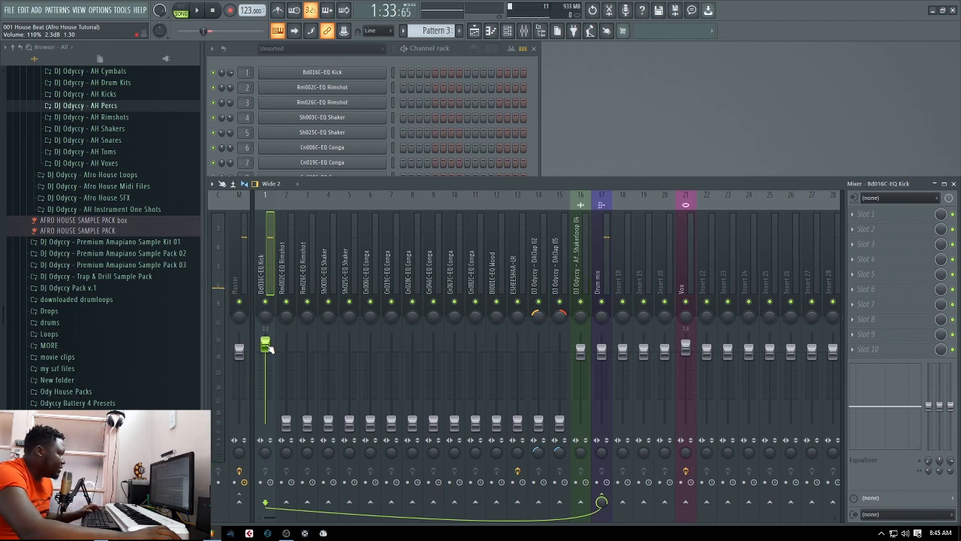
key(space)
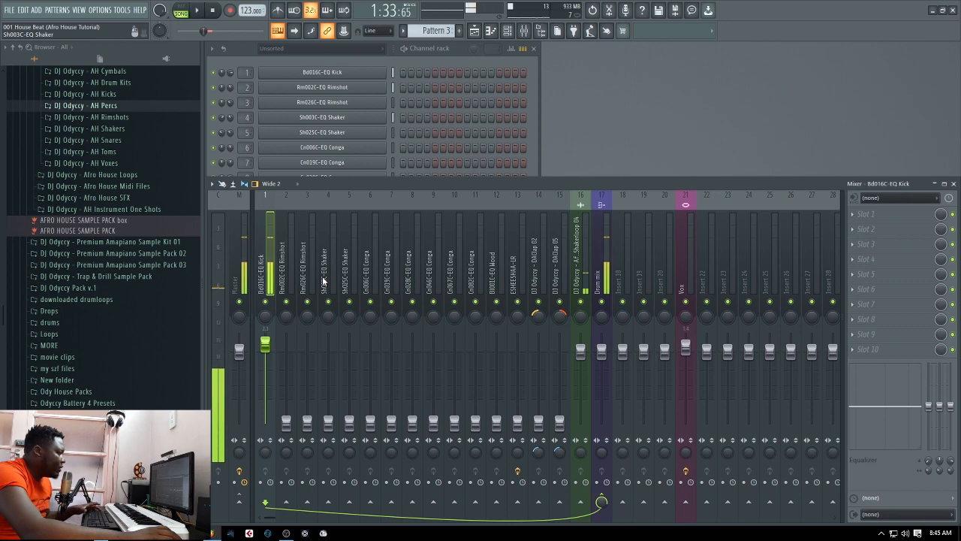
key(space)
- Bring the Rm002C rimshot on mixer track 2 back up to about -0.8 dB, balancing it against the kick during playback
drag(286, 424, 286, 378)
key(space)
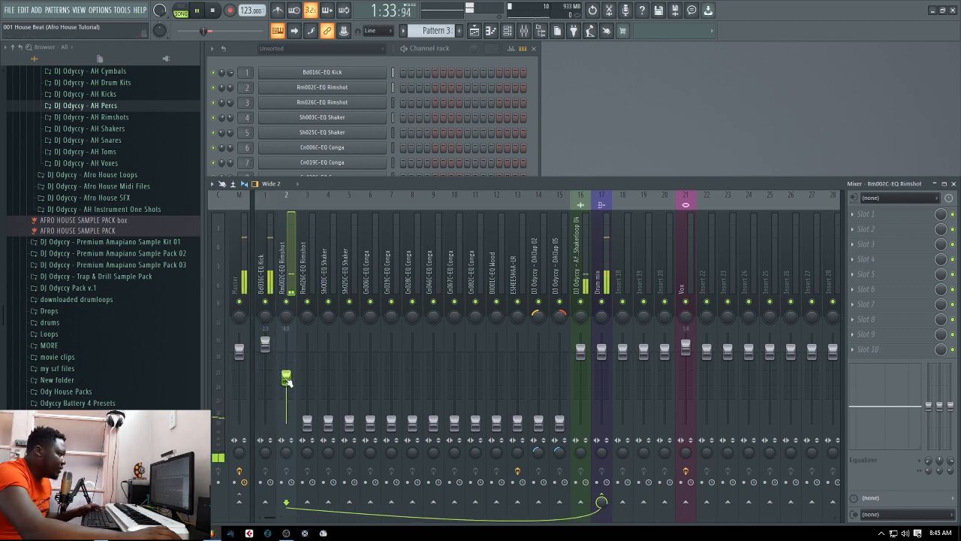
key(space)
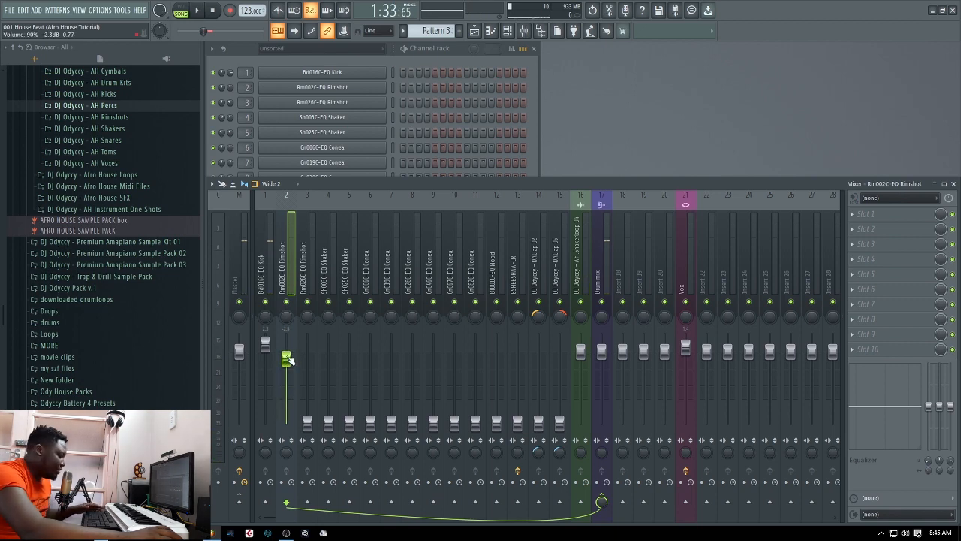
key(space)
drag(290, 361, 289, 357)
key(space)
- Load Fruity Parametric EQ 2 in the first effect slot of the kick track
click(268, 248)
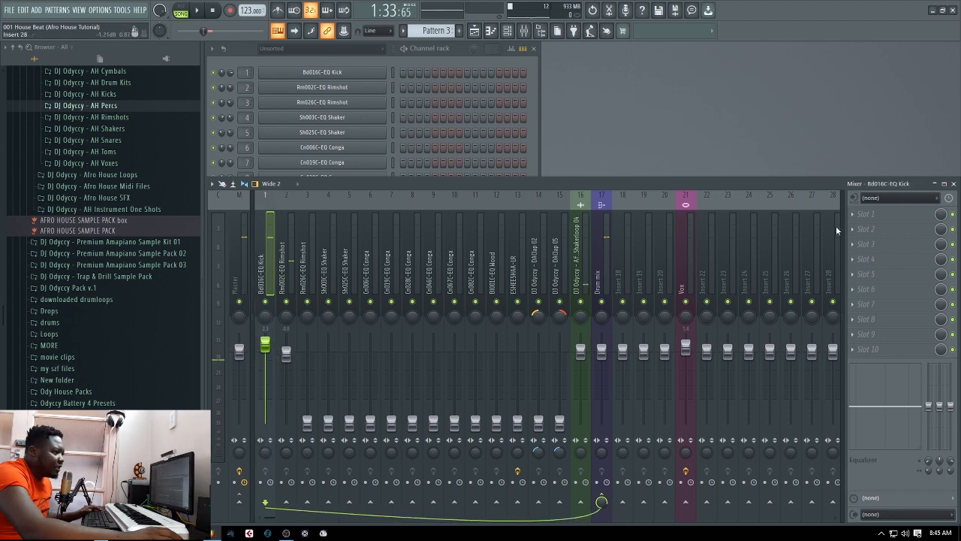
click(856, 217)
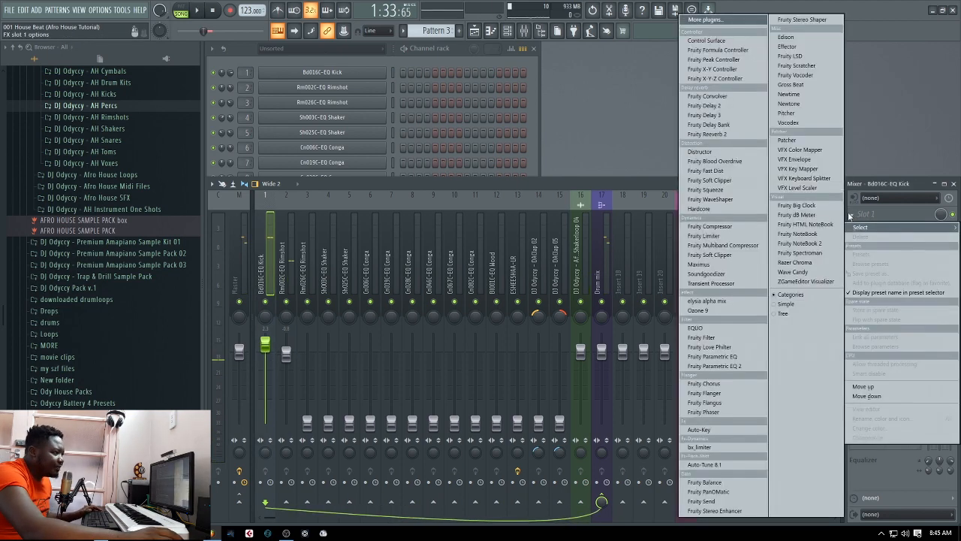
click(730, 369)
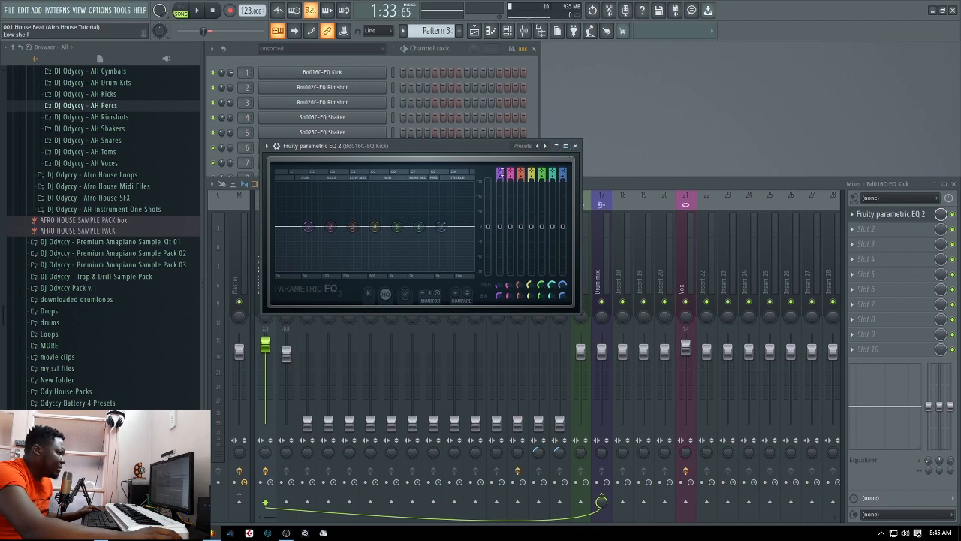
- Turn band 1 of the kick's EQ into a steep high-pass filter with its cutoff in the lowest frequencies, and audition it
click(499, 171)
drag(498, 172, 514, 252)
mouse_move(499, 295)
mouse_down()
mouse_move(499, 314)
mouse_move(502, 281)
mouse_move(496, 289)
mouse_up()
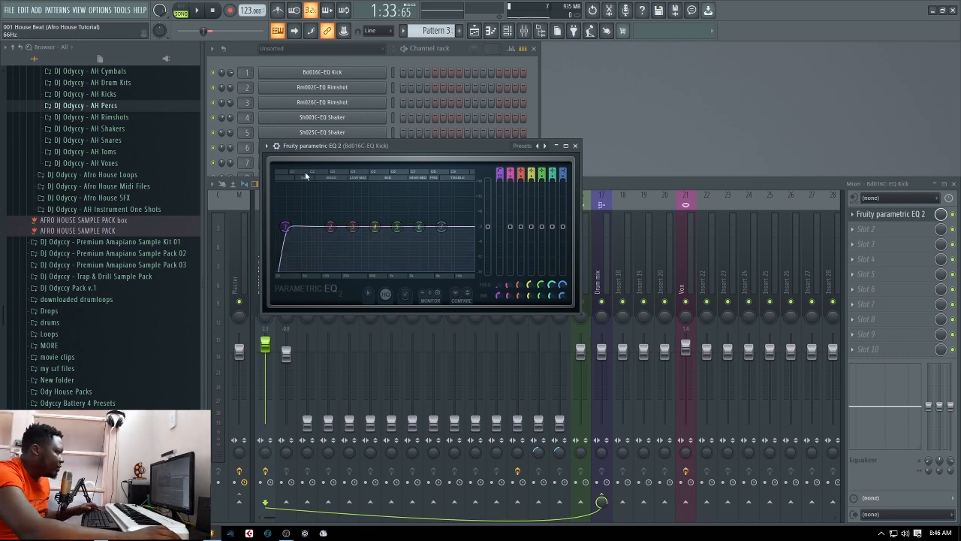
key(space)
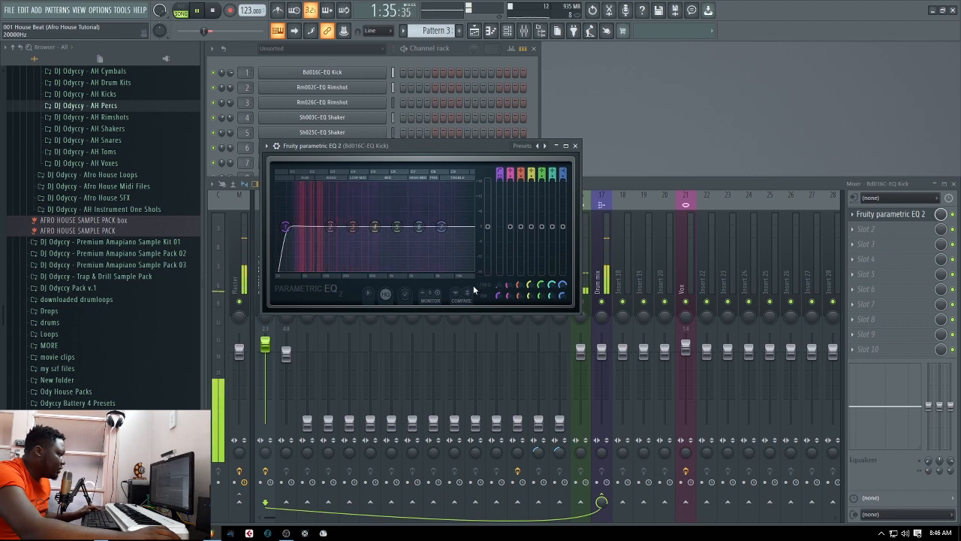
key(space)
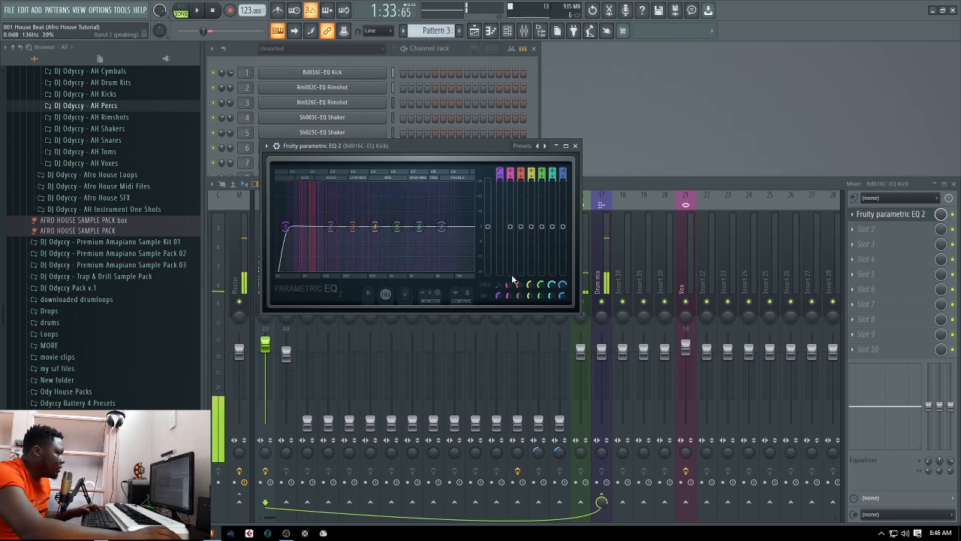
- Boost band 4 of the kick's EQ by 4.3 dB with an 11% bandwidth and move it to about 473 Hz during playback
drag(375, 226, 385, 217)
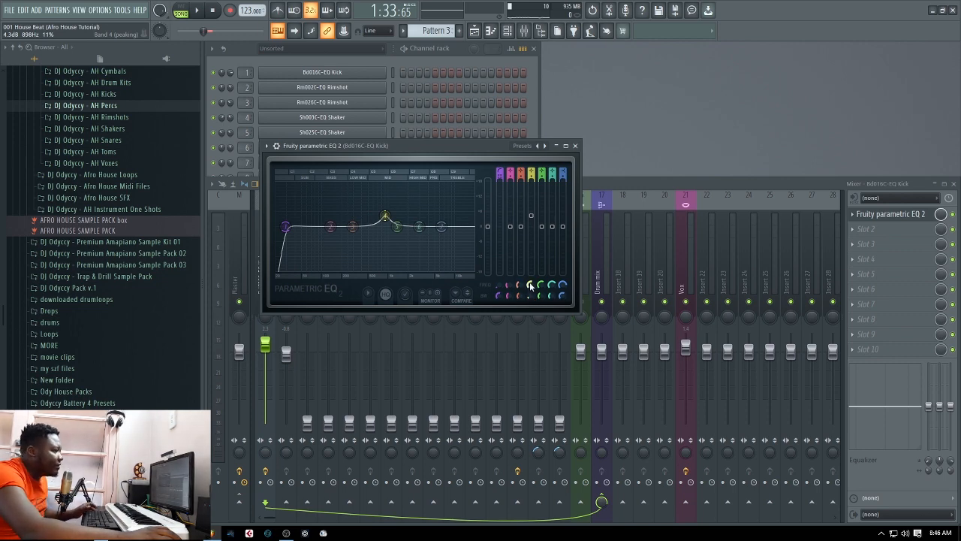
key(space)
drag(530, 286, 531, 295)
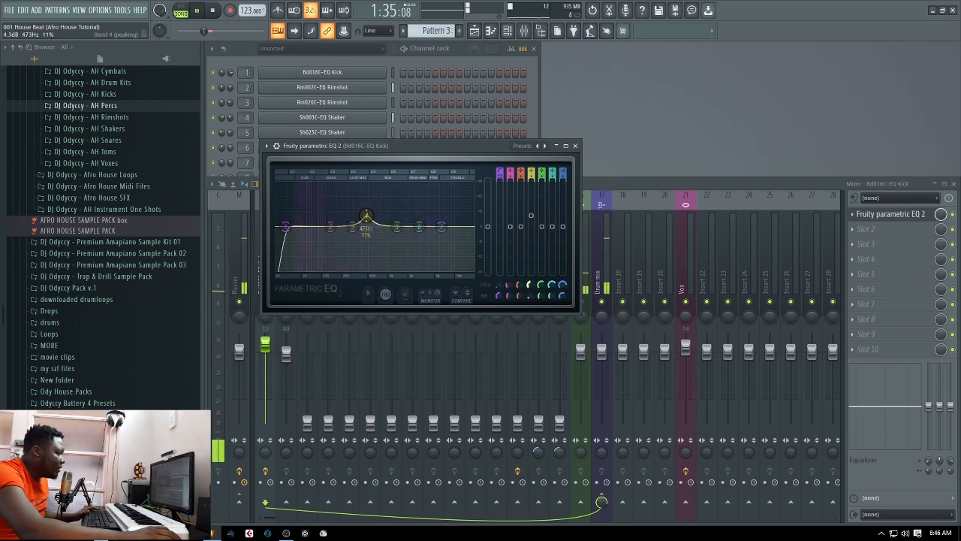
key(space)
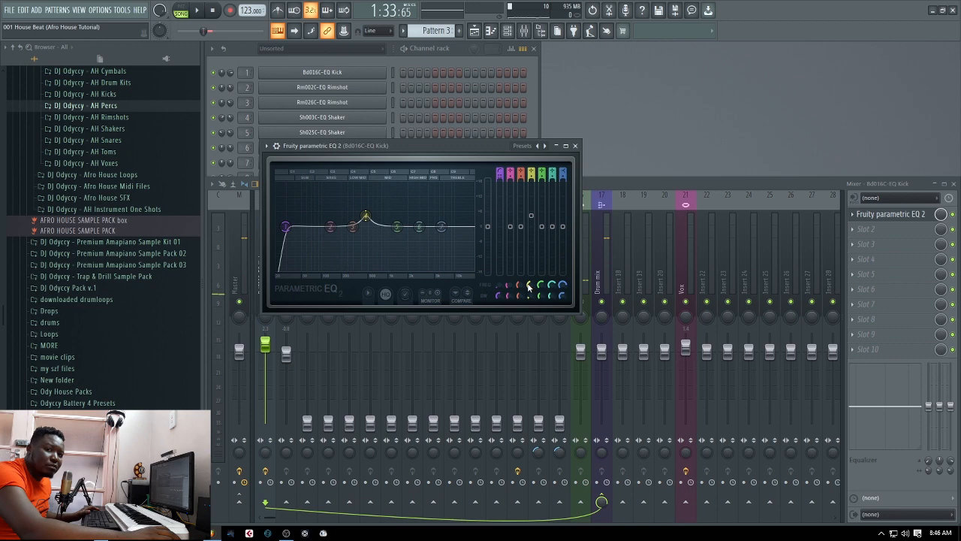
- Sweep the band 4 boost through the kick's low frequencies during playback, settle it just above band 3, and close the EQ
key(space)
drag(530, 284, 530, 298)
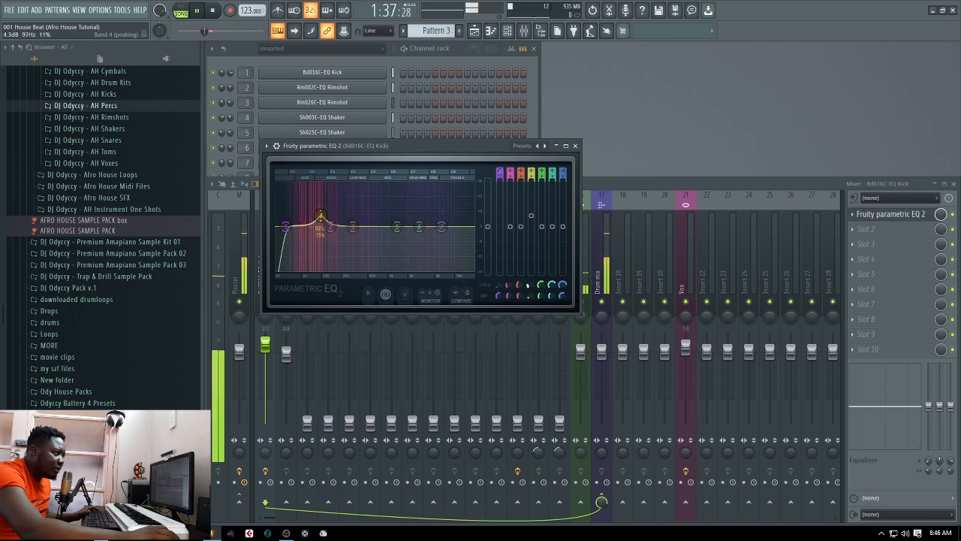
key(space)
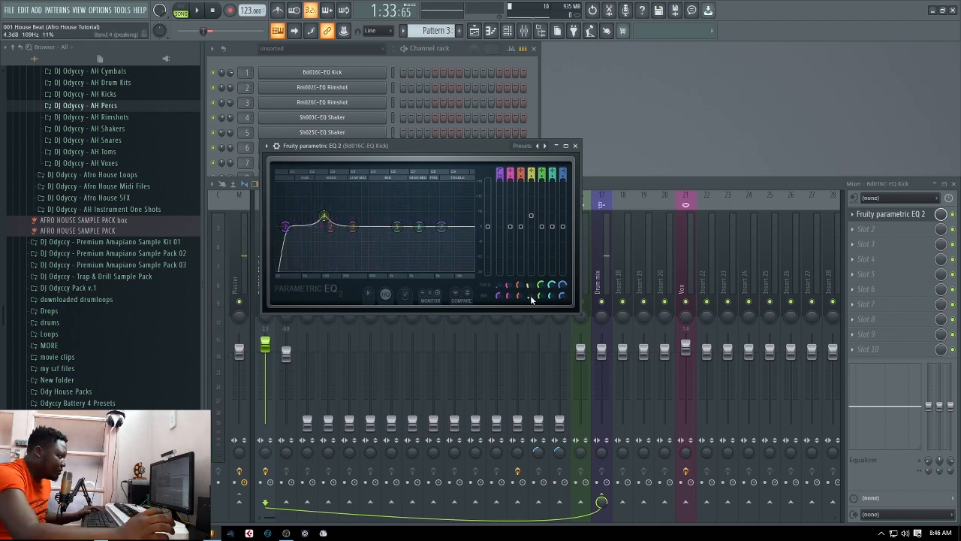
key(space)
drag(533, 291, 531, 283)
drag(354, 216, 364, 216)
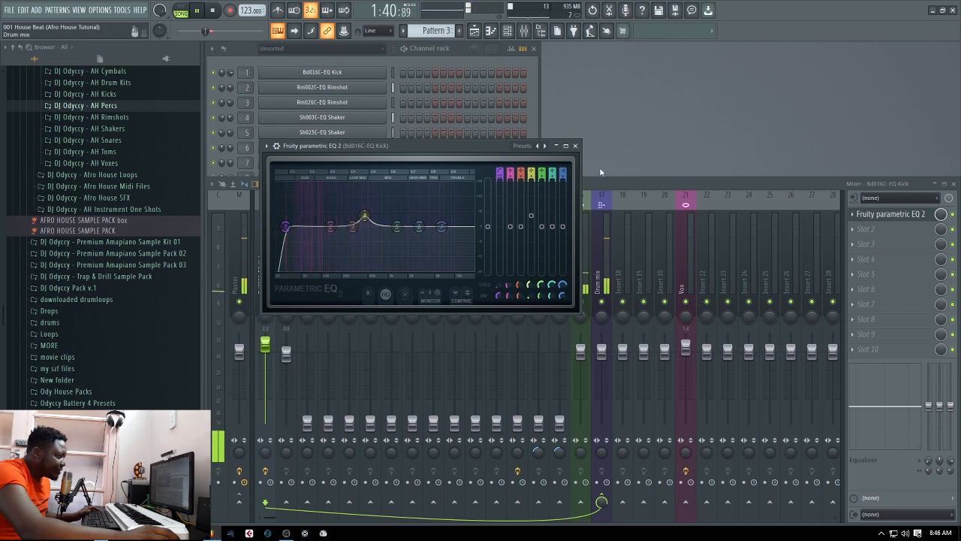
click(575, 146)
key(space)
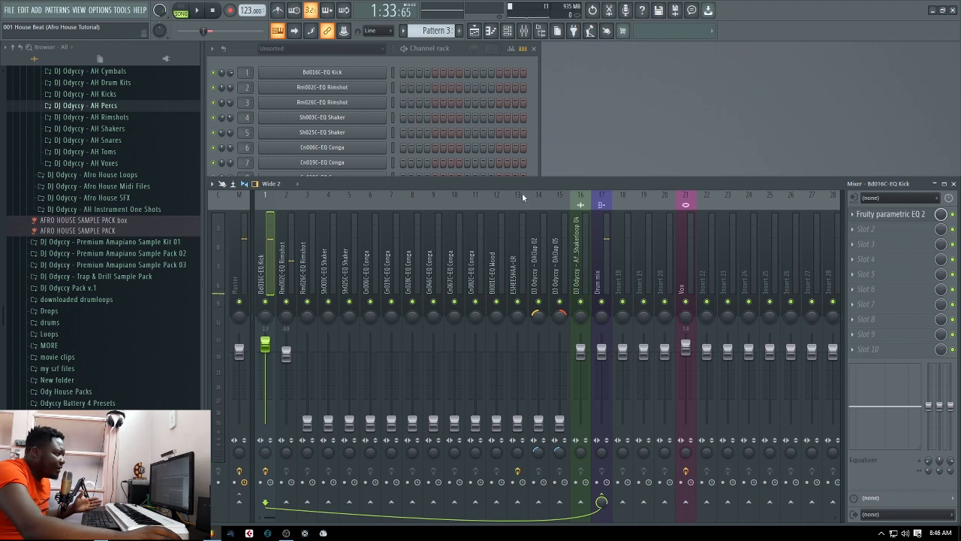
- Play the kick and rimshot together, and set the Rm002C rimshot's volume to 100% (-0.1 dB)
key(space)
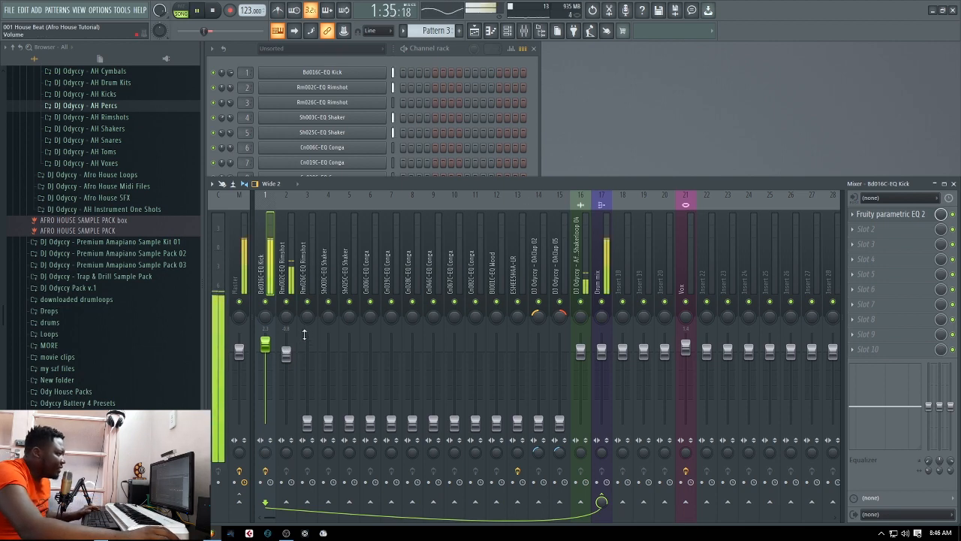
key(space)
click(286, 351)
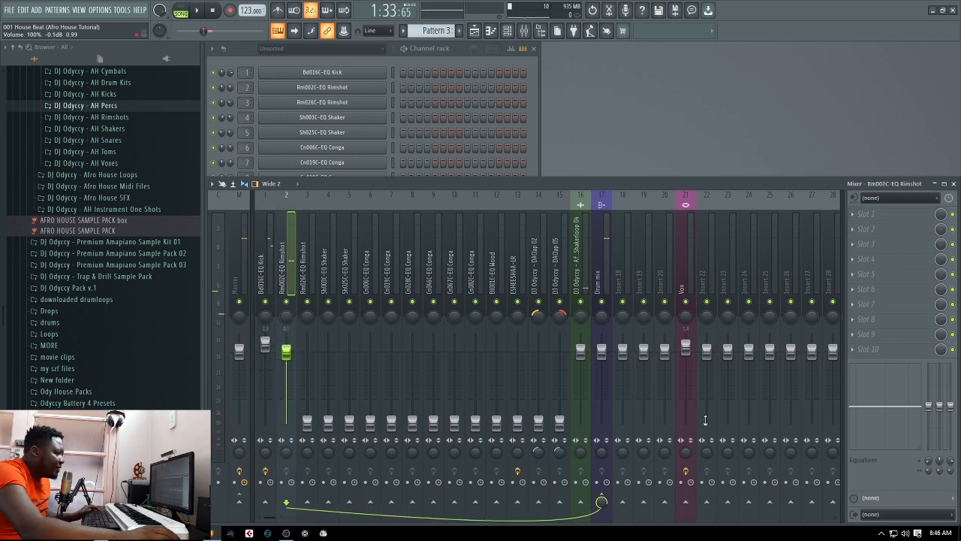
- Apply the Verb send naming preset to mixer Insert 18
click(620, 276)
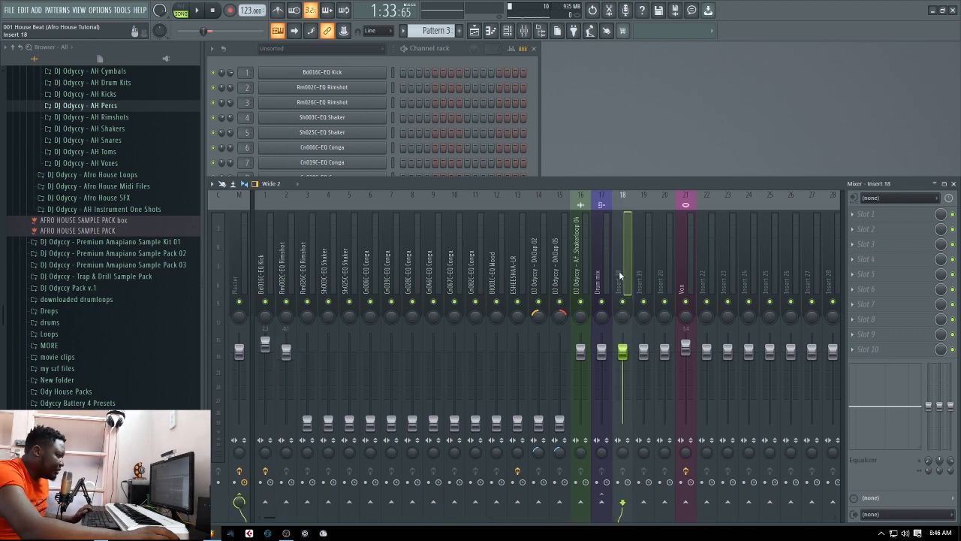
key(F2)
click(642, 266)
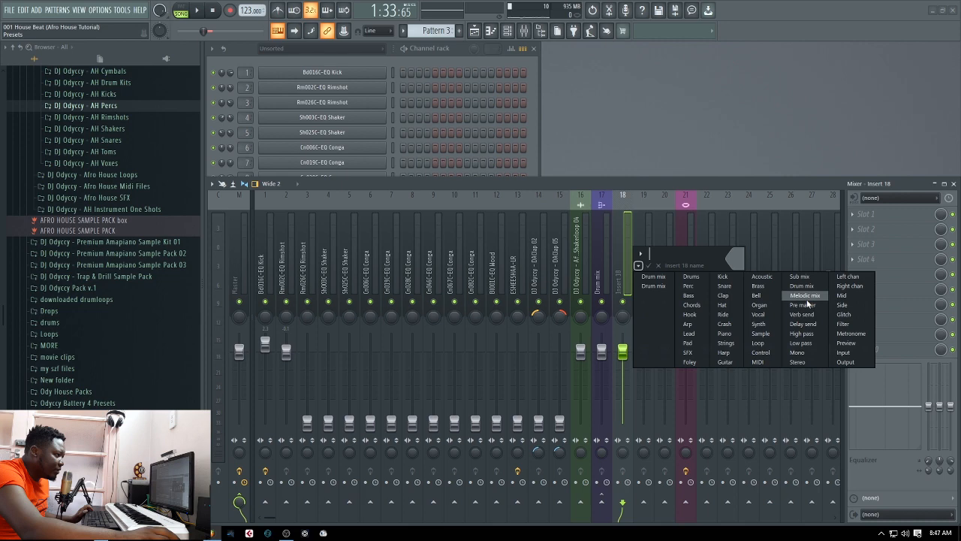
click(802, 311)
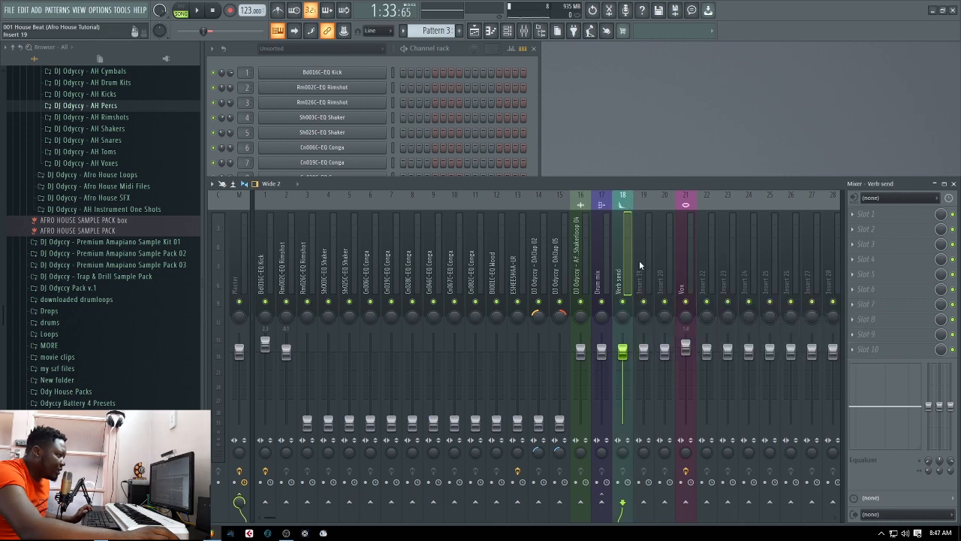
- Apply the Delay send naming preset to mixer Insert 19
click(639, 260)
key(F2)
click(659, 266)
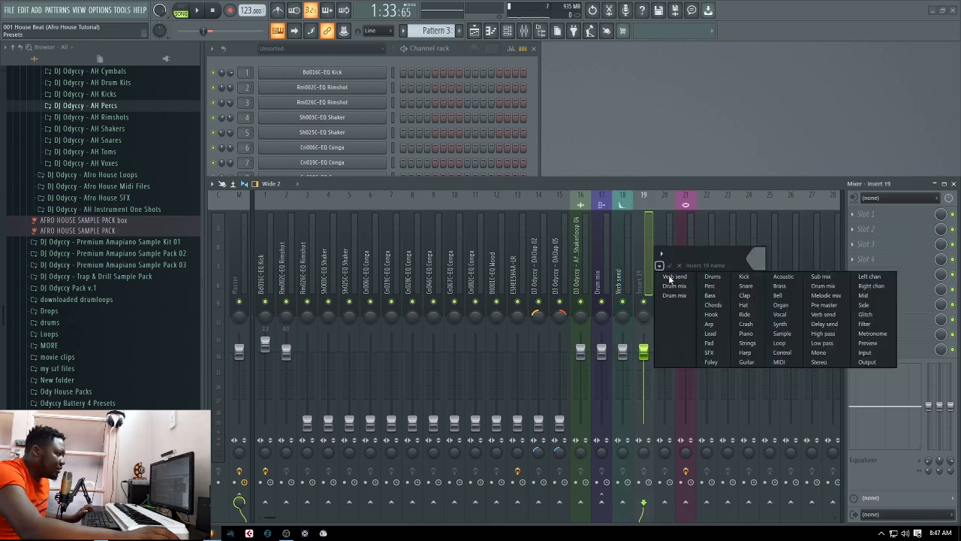
click(833, 328)
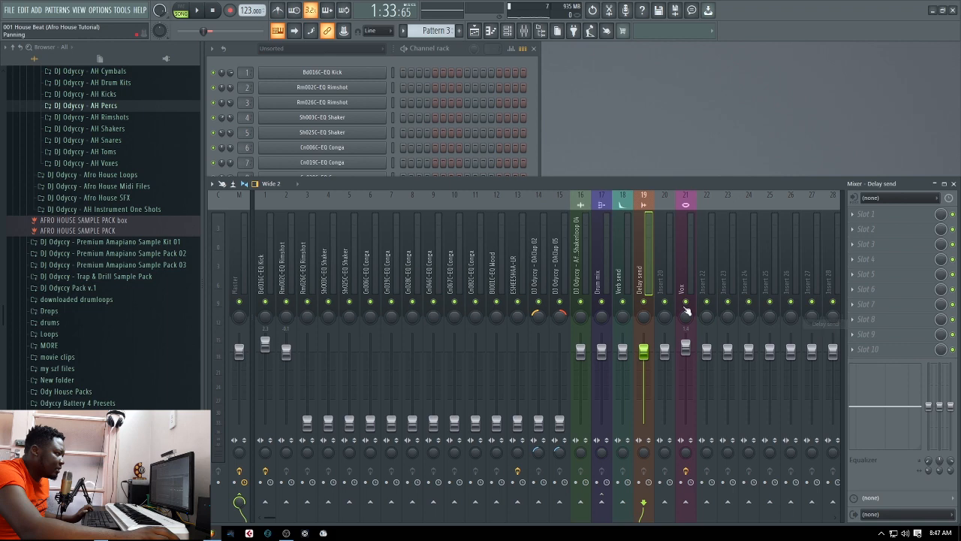
click(620, 287)
click(644, 280)
click(621, 283)
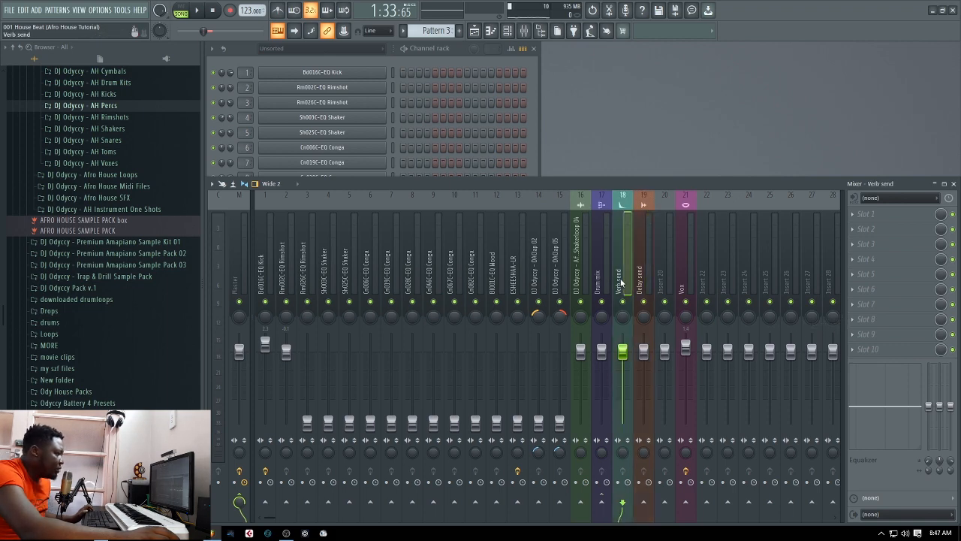
click(643, 281)
click(621, 285)
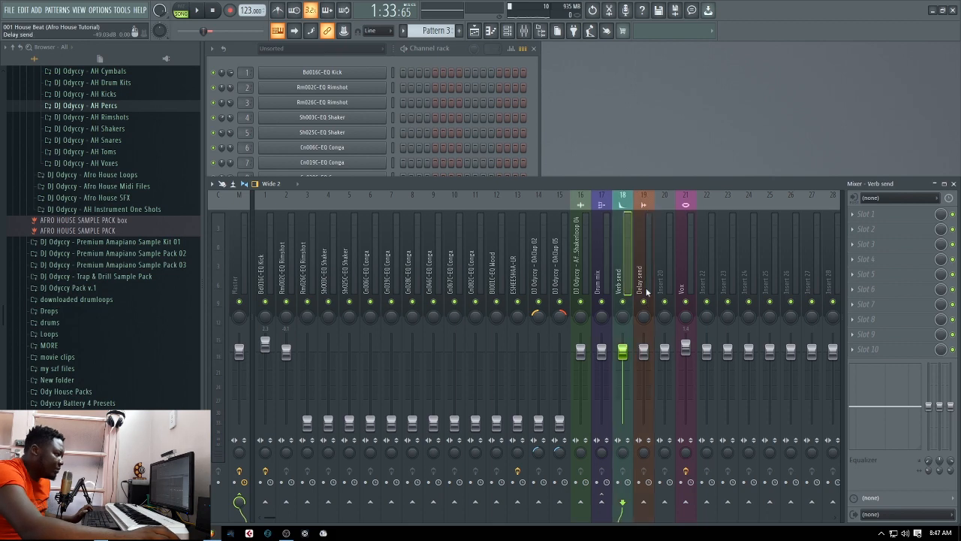
click(644, 289)
- Send the Rm002C rimshot track to Verb send in addition to Drum mix
click(284, 281)
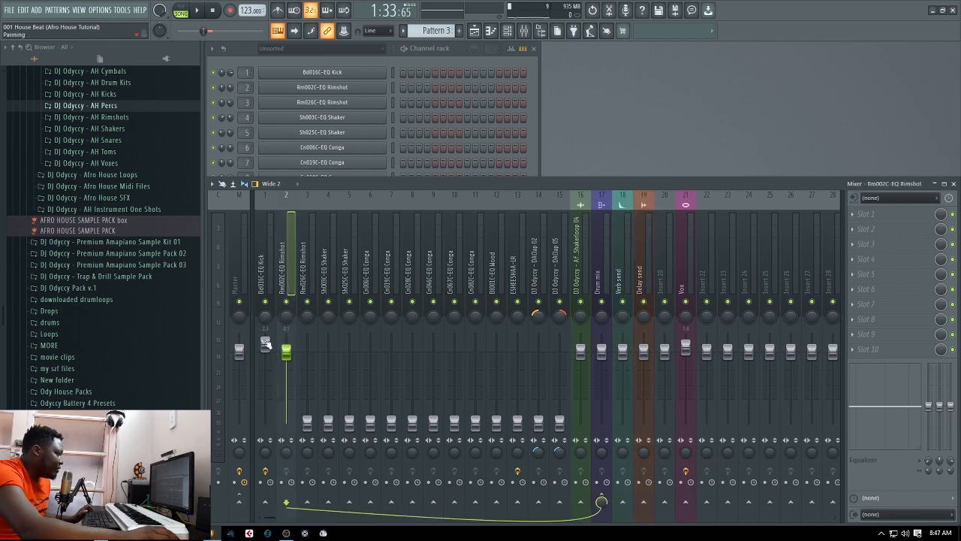
click(623, 502)
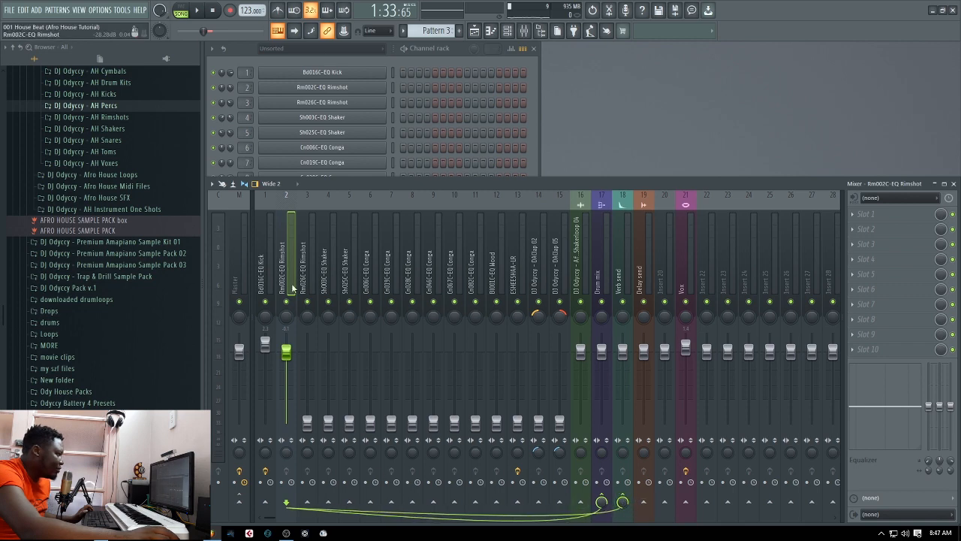
- Load Fruity Reeverb 2 in the first effect slot of the Verb send track and raise its wet level
click(616, 247)
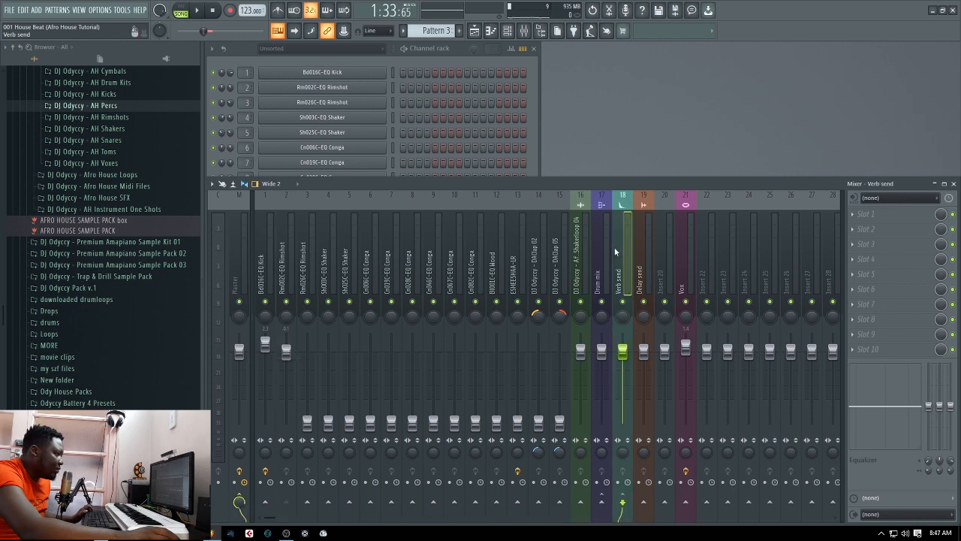
click(856, 216)
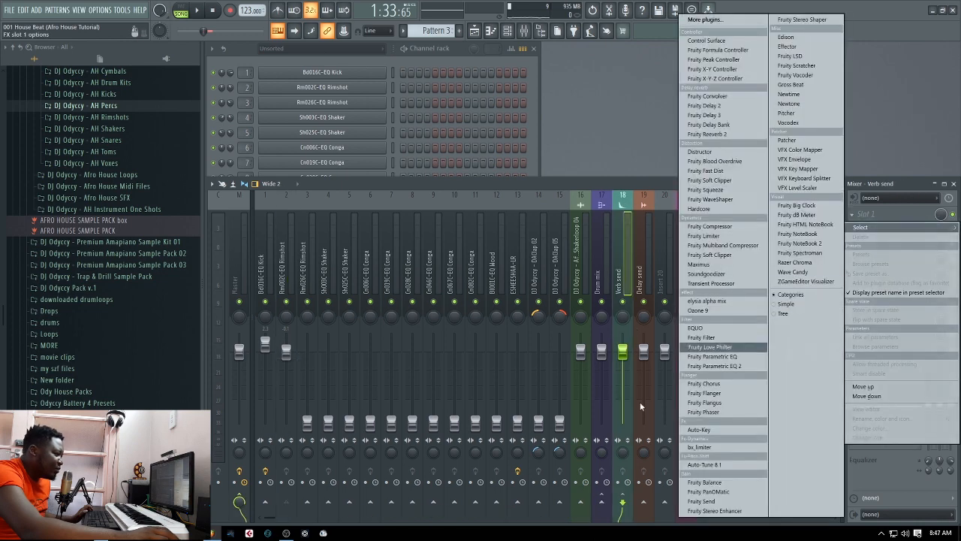
click(722, 135)
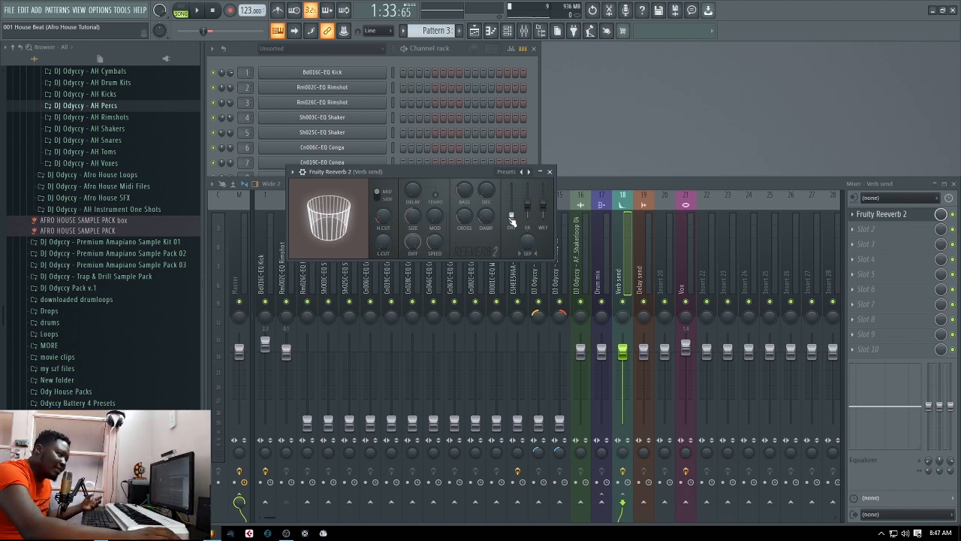
drag(542, 204, 543, 186)
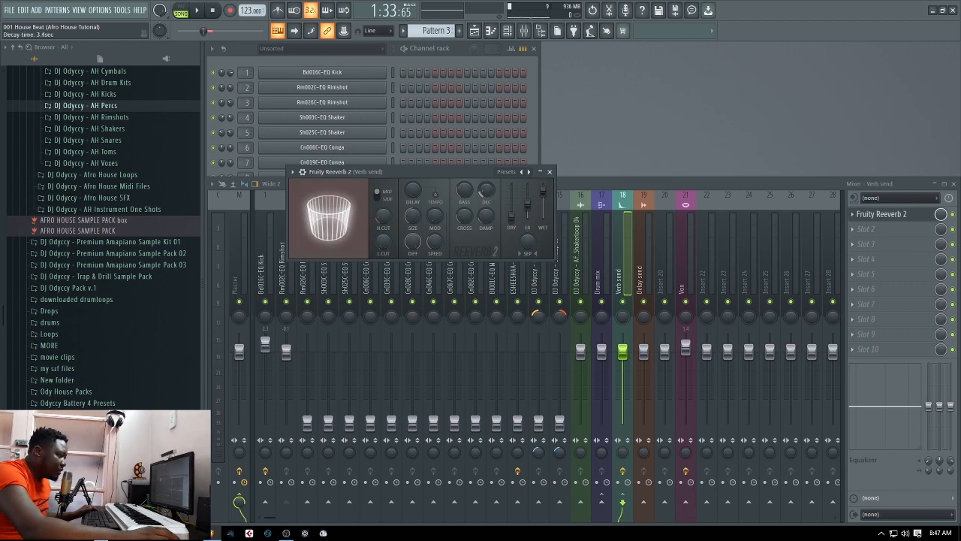
- Adjust the Verb send reverb's decay time, set its room size to 87, and close the plugin window
drag(486, 190, 486, 203)
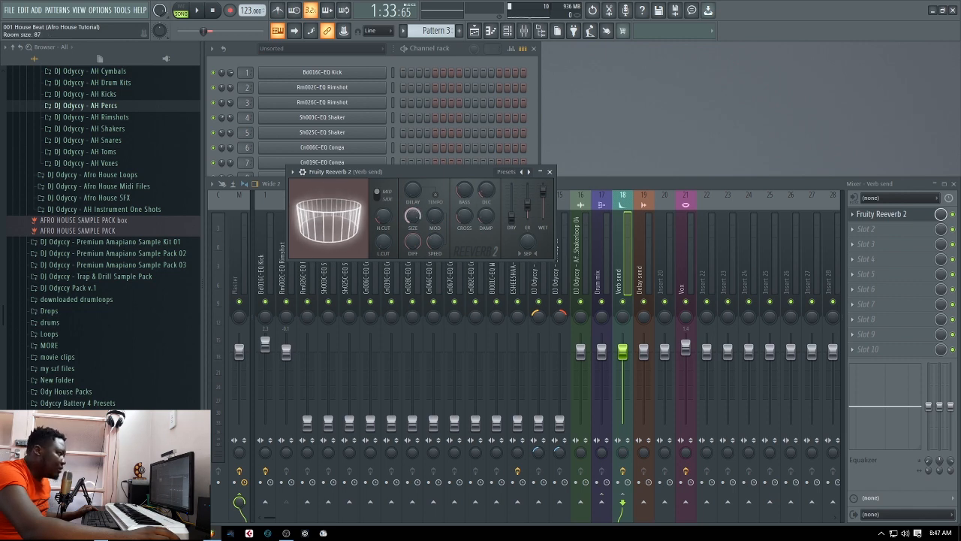
click(548, 172)
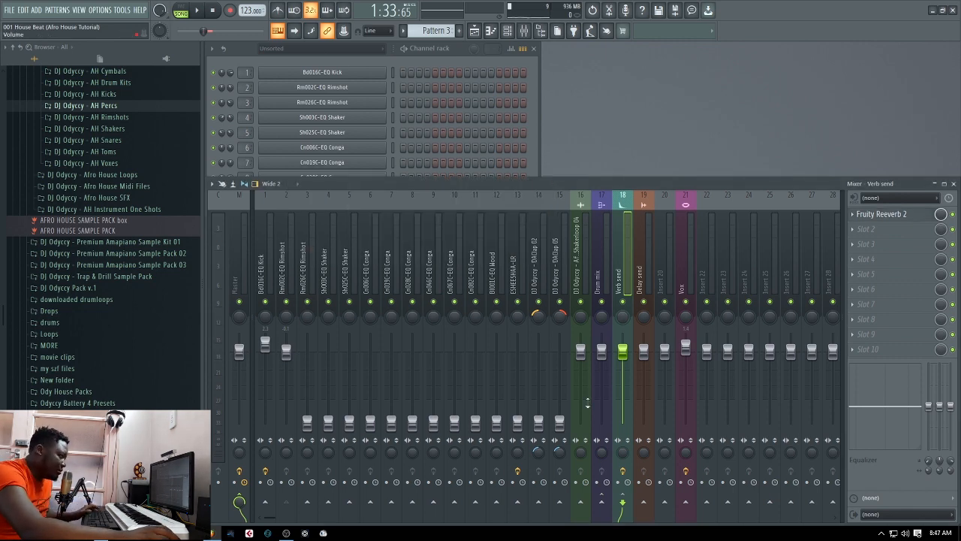
- Lower the Rm002C rimshot's send level to Verb send to about 20% while auditioning the beat
click(288, 275)
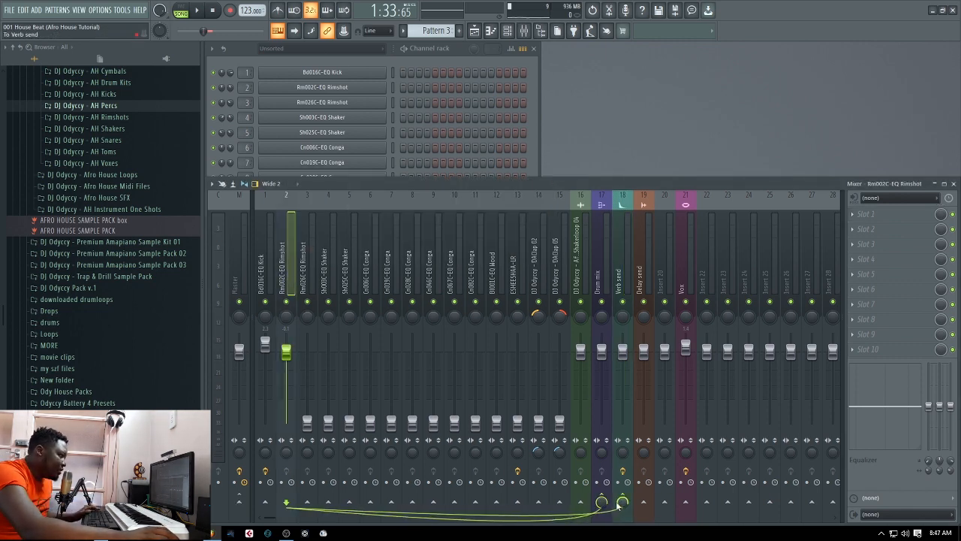
drag(623, 502, 622, 534)
key(space)
key(space)
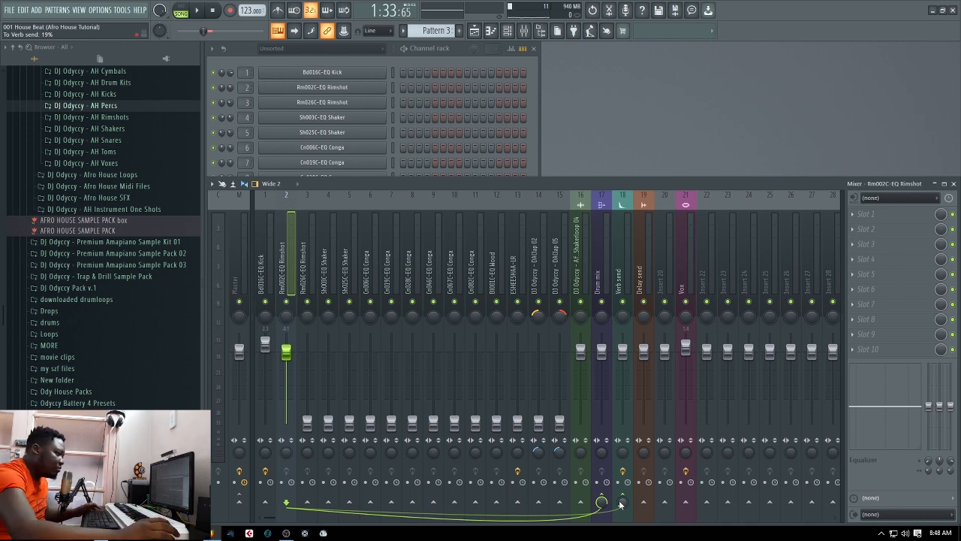
scroll(622, 503, up, 1)
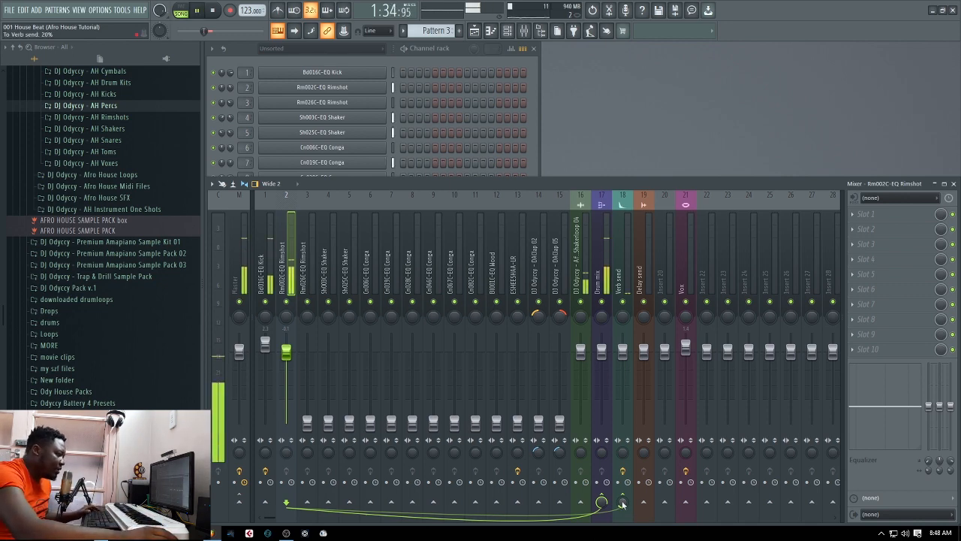
key(space)
drag(623, 503, 623, 504)
key(space)
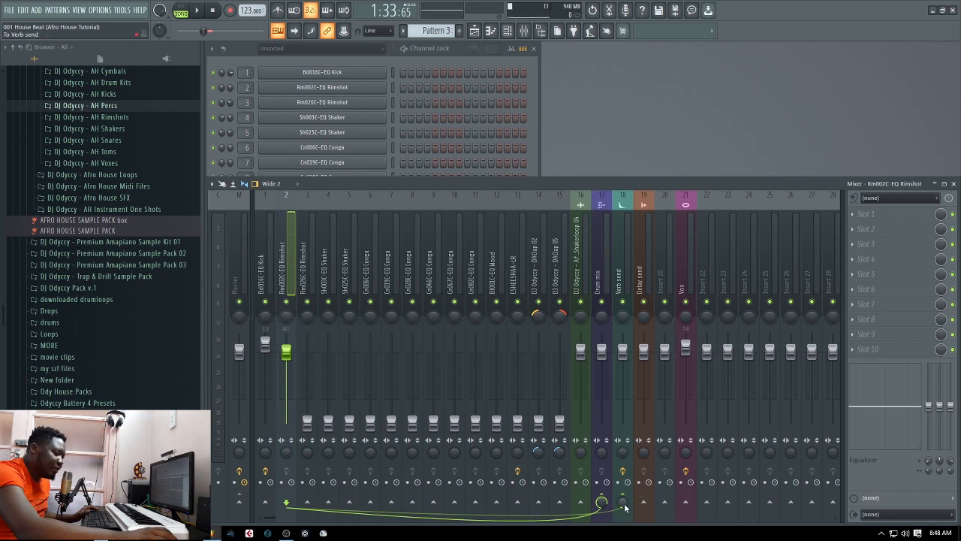
- Raise the Rm026C rimshot's volume to about the kick's fader level while auditioning the beat
click(305, 282)
drag(307, 425, 308, 357)
key(space)
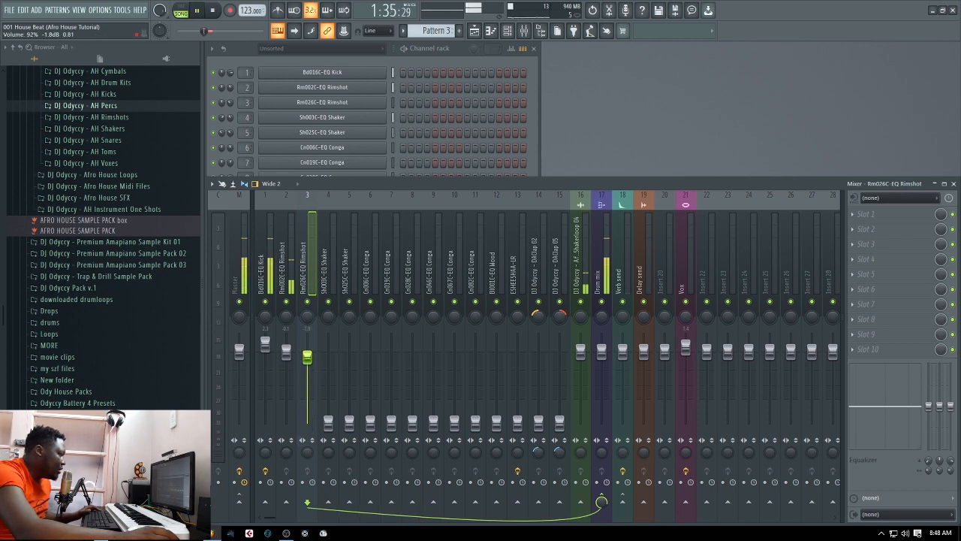
drag(307, 357, 307, 351)
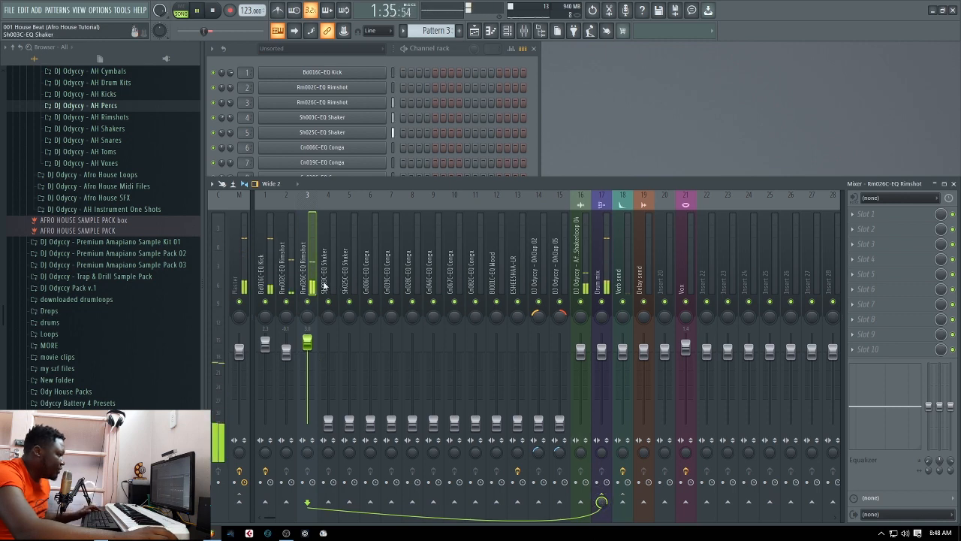
key(space)
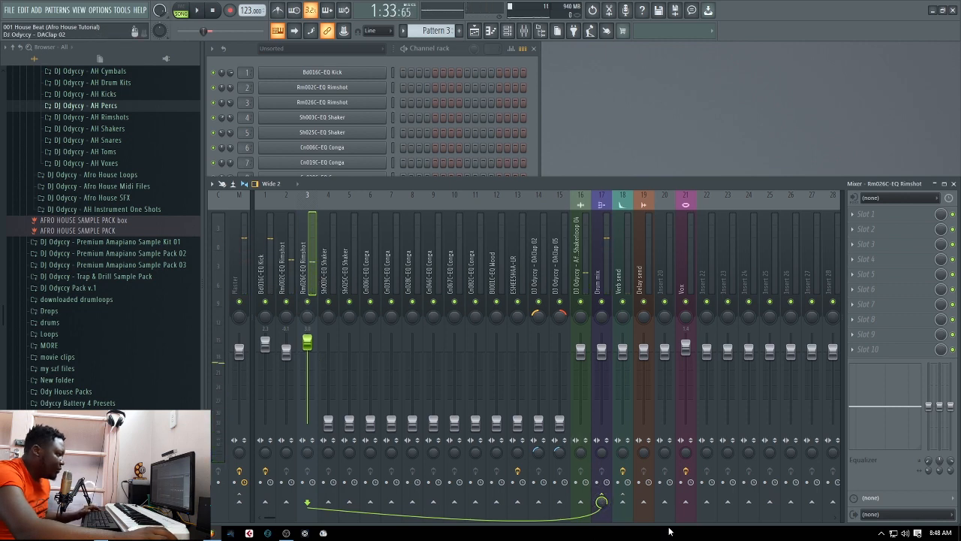
- Send the Rm026C rimshot track to Verb send as well, at about 48%, and audition it
click(622, 502)
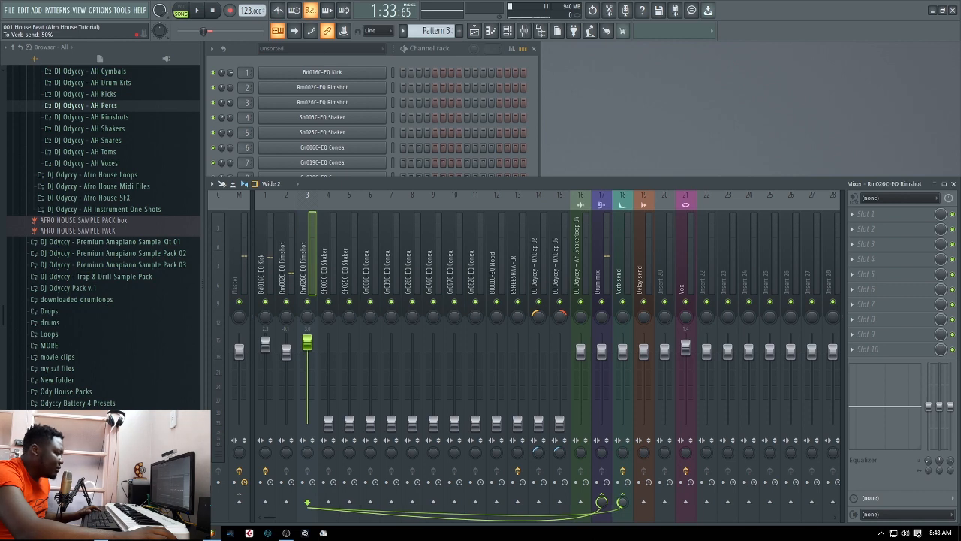
key(space)
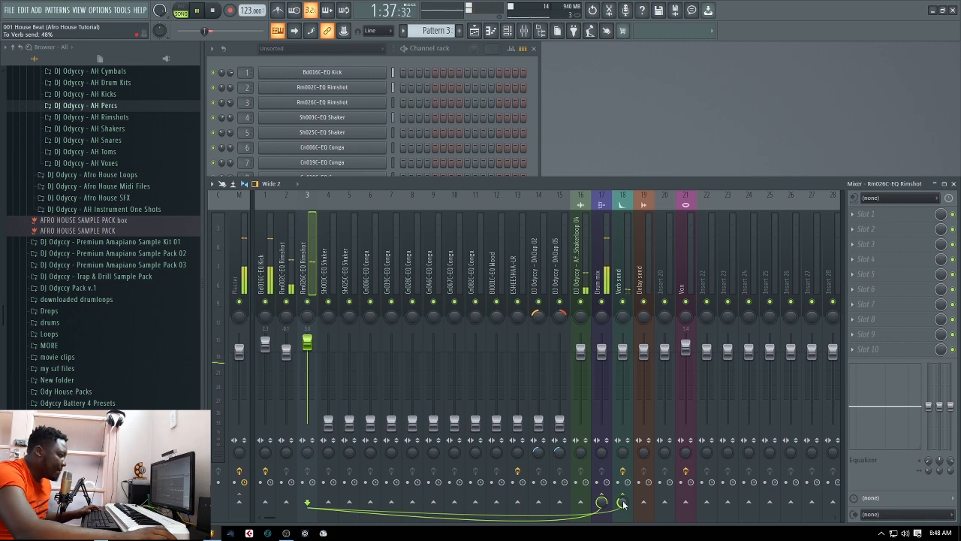
key(space)
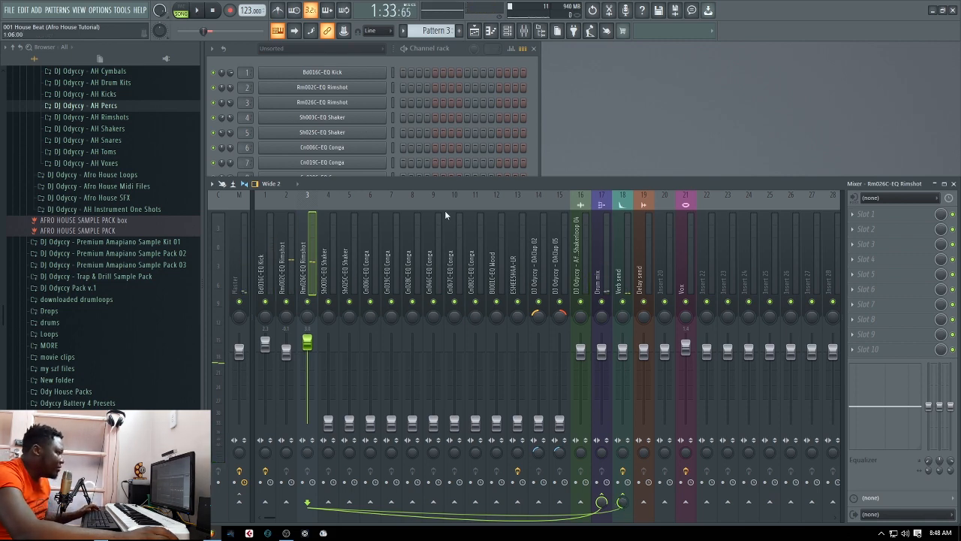
- Raise the Sh003C shaker's volume to about -1.1 dB, checking the balance during playback
click(332, 316)
key(space)
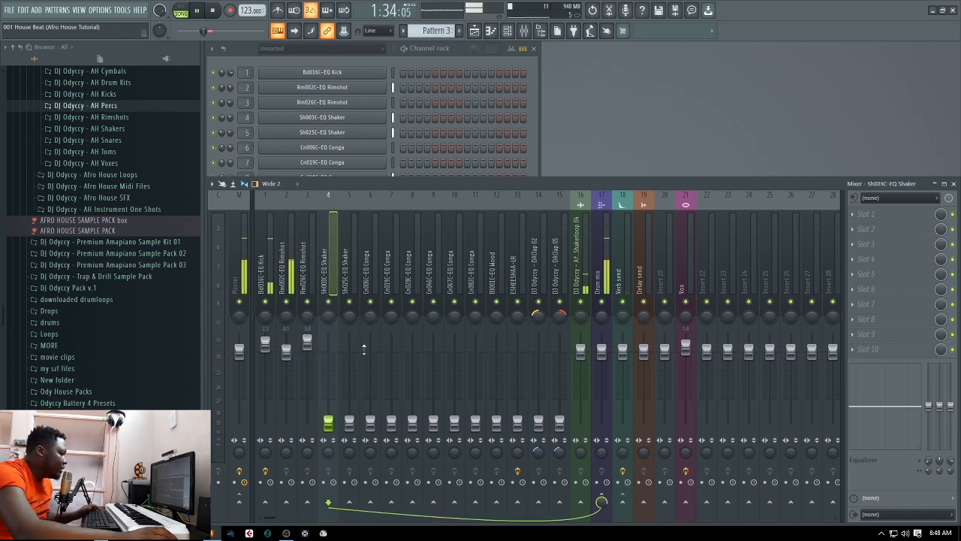
drag(328, 423, 328, 363)
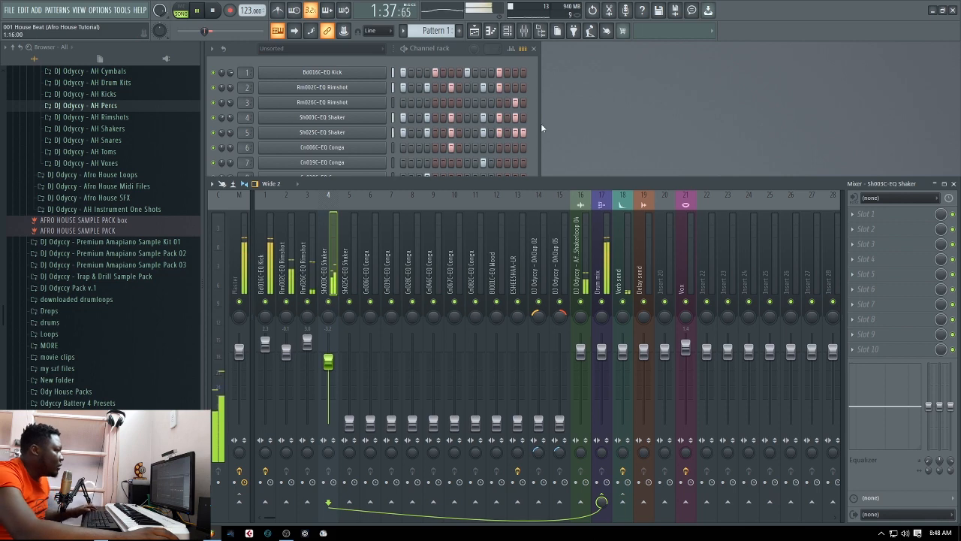
key(space)
click(514, 165)
click(569, 188)
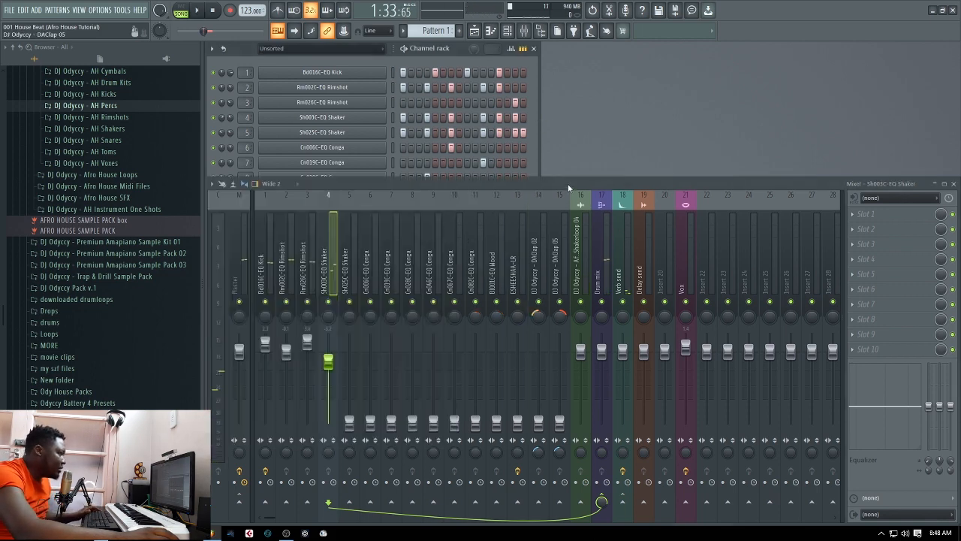
drag(329, 363, 329, 369)
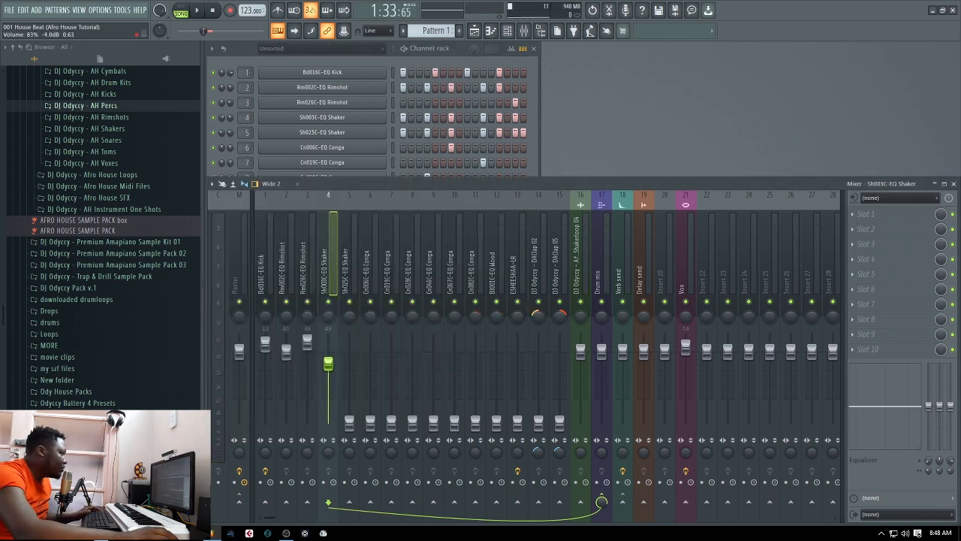
key(space)
drag(328, 359, 333, 357)
key(space)
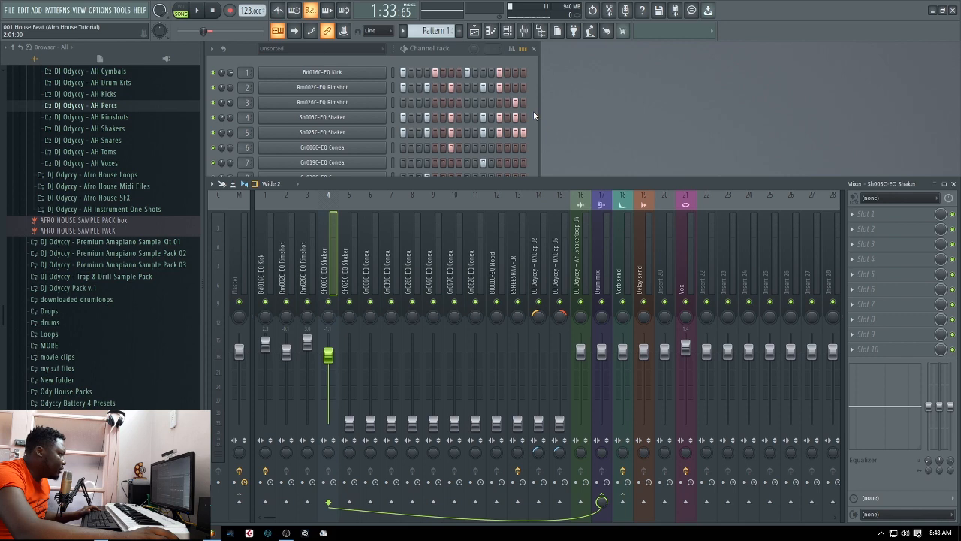
- Raise the Sh025C shaker's volume to about -0.8 dB and audition it with the beat
drag(350, 424, 350, 354)
key(space)
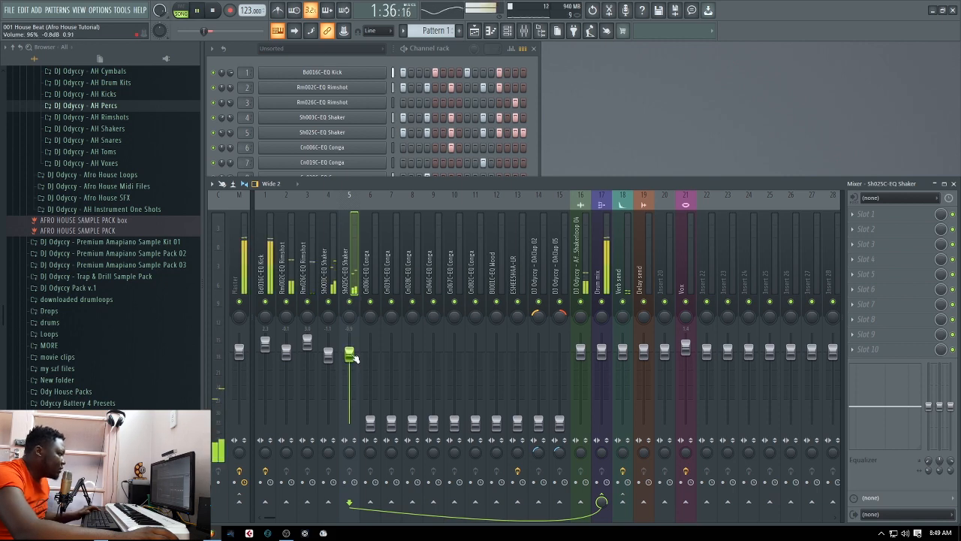
key(space)
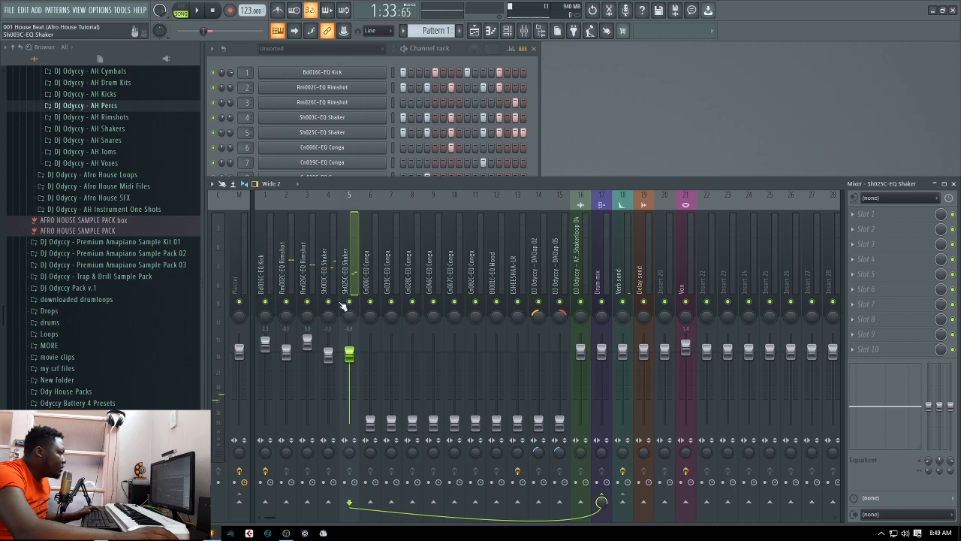
key(space)
key(space)
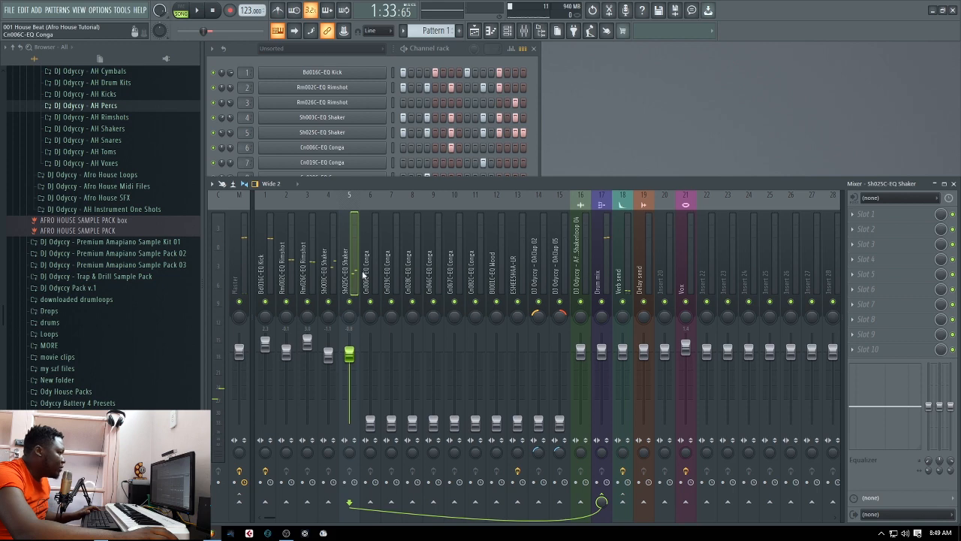
- Set the Sh025C shaker's stereo separation to 62% separated and audition the wider sound
drag(349, 451, 348, 440)
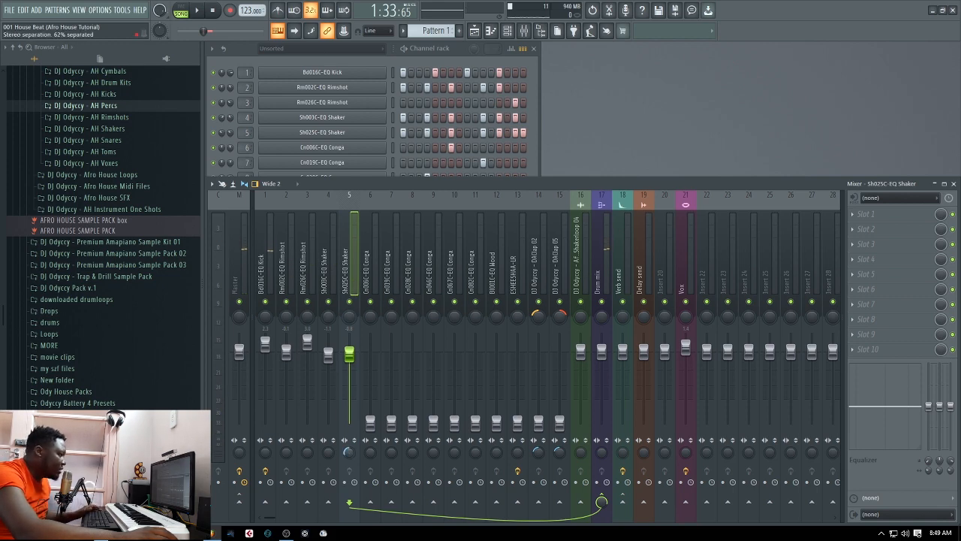
key(space)
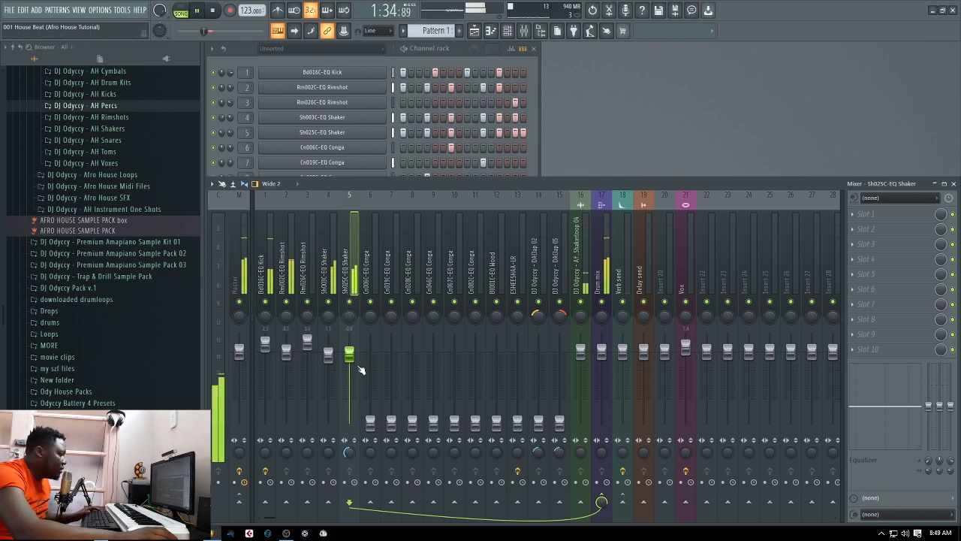
key(space)
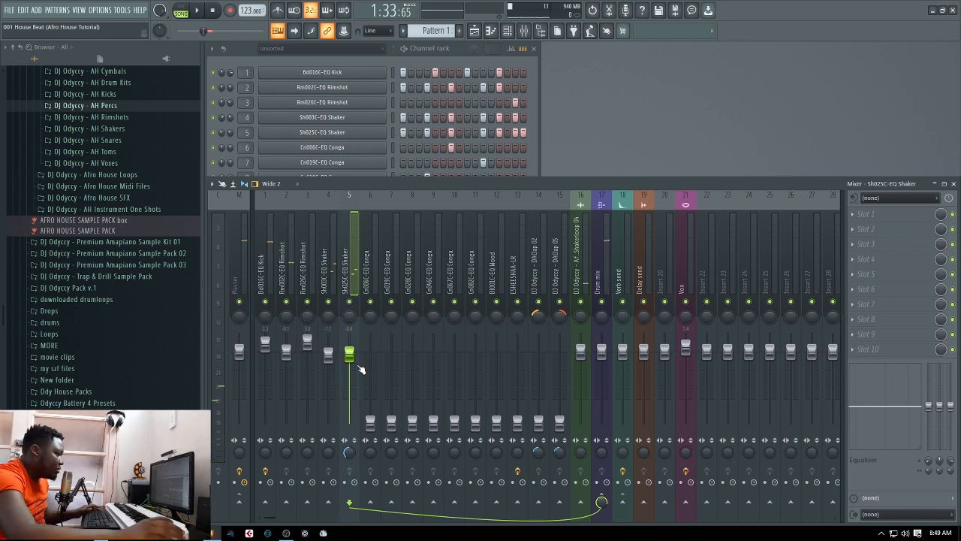
key(space)
key(space)
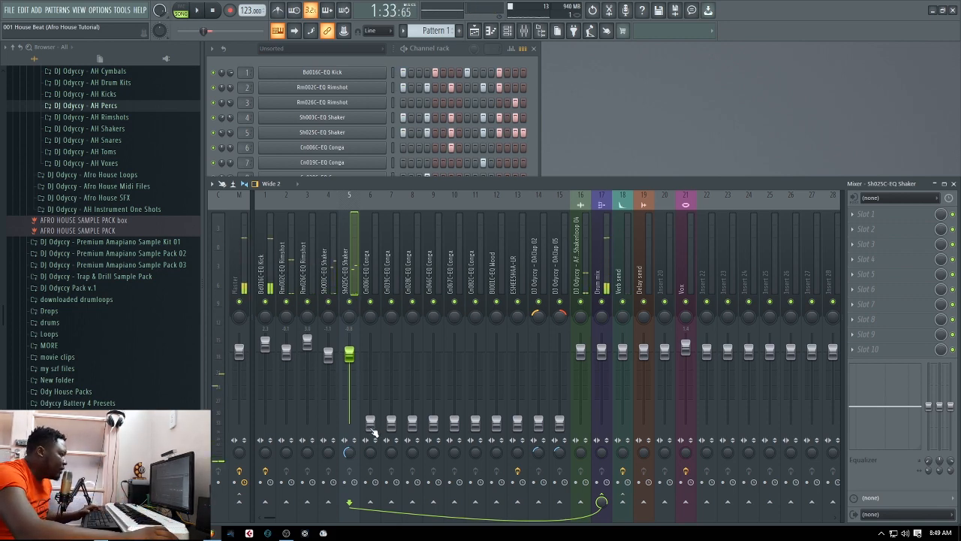
- Raise the Cn006C conga's volume to slightly below the two shakers' fader levels
drag(373, 425, 371, 360)
key(space)
key(space)
- Send the Cn006C conga to Verb send as well, at about 32%, and fine-tune its volume during playback
click(626, 505)
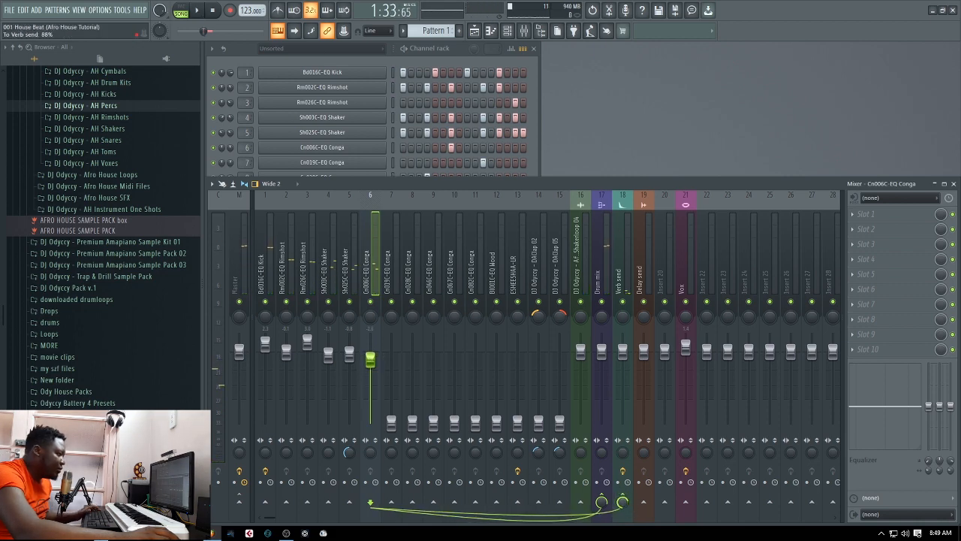
key(space)
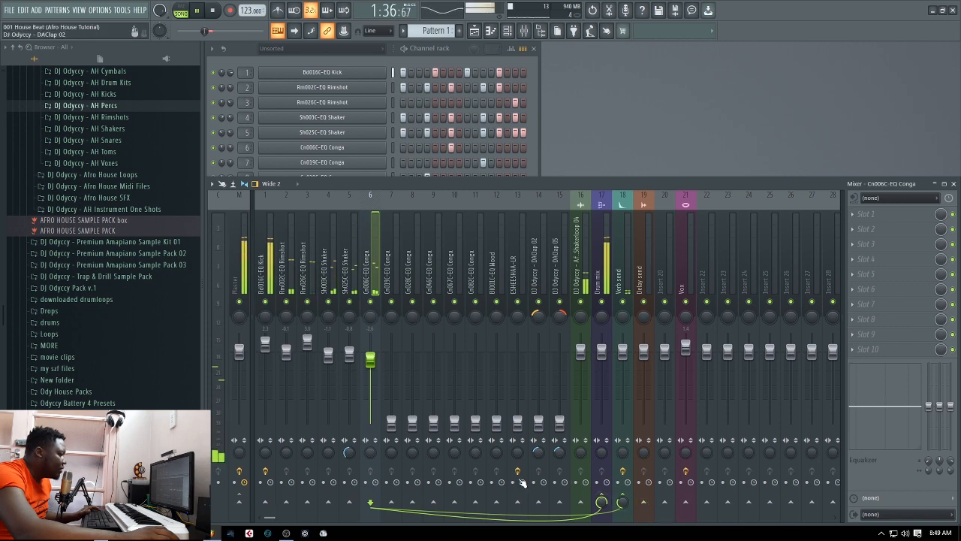
drag(372, 364, 373, 365)
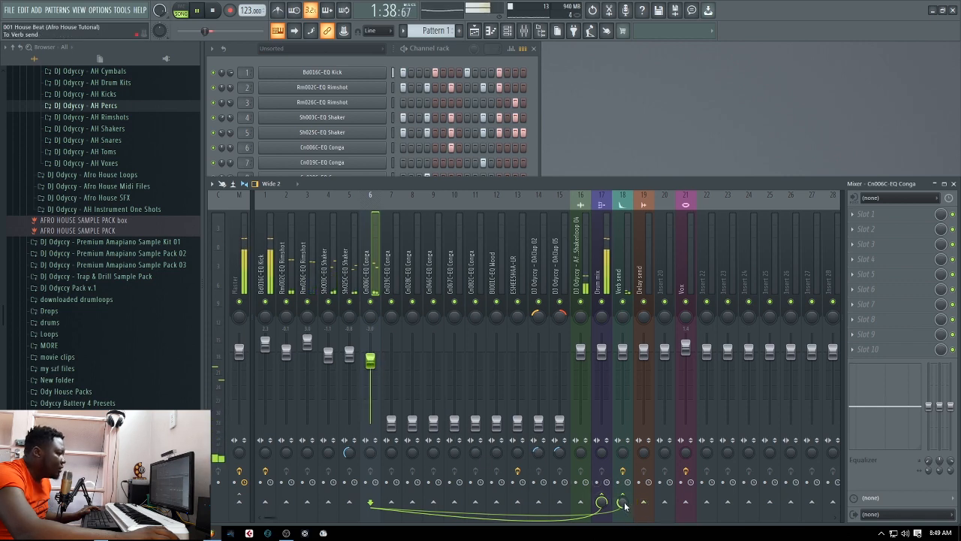
key(space)
key(space)
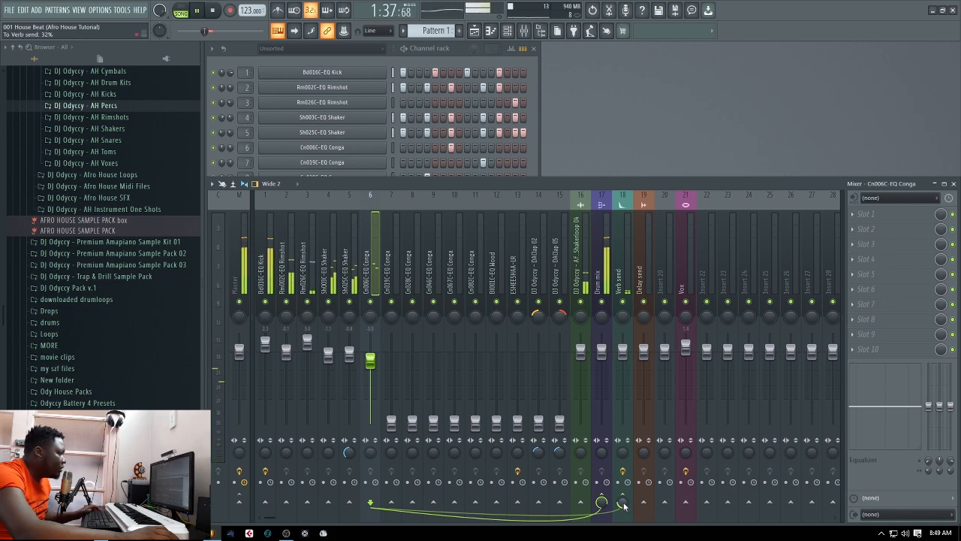
- Raise the Cn019C conga's volume to about the Cn006C conga's fader level, checking its pattern in the channel rack
click(530, 164)
key(space)
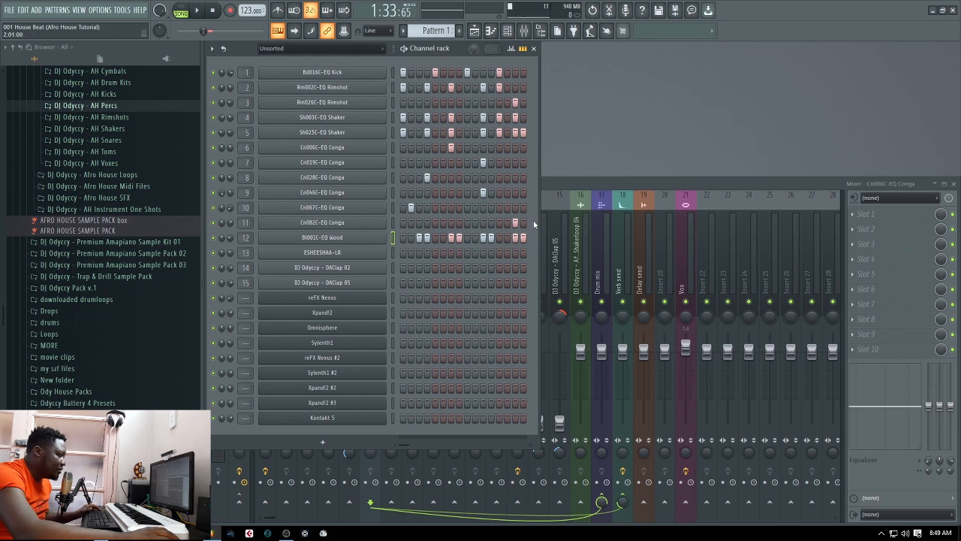
click(555, 184)
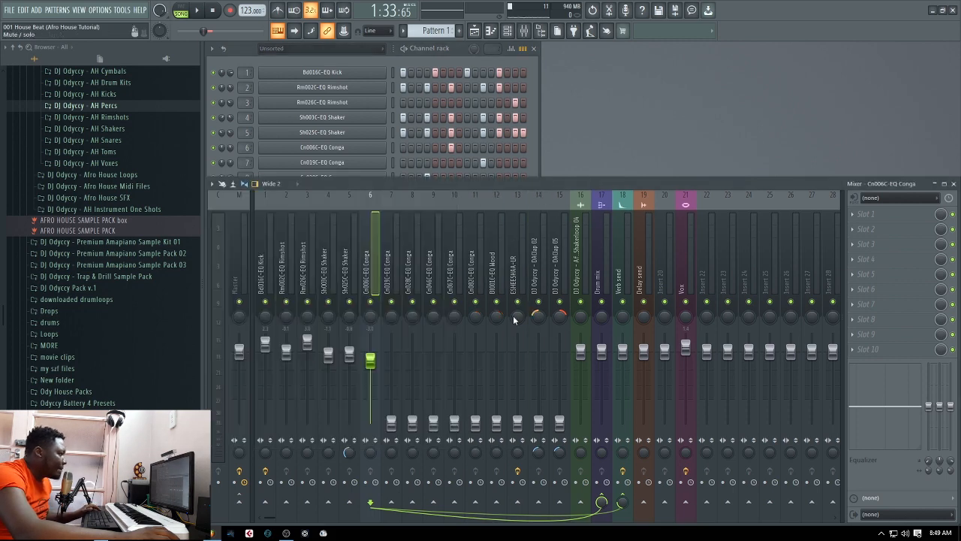
drag(392, 423, 391, 385)
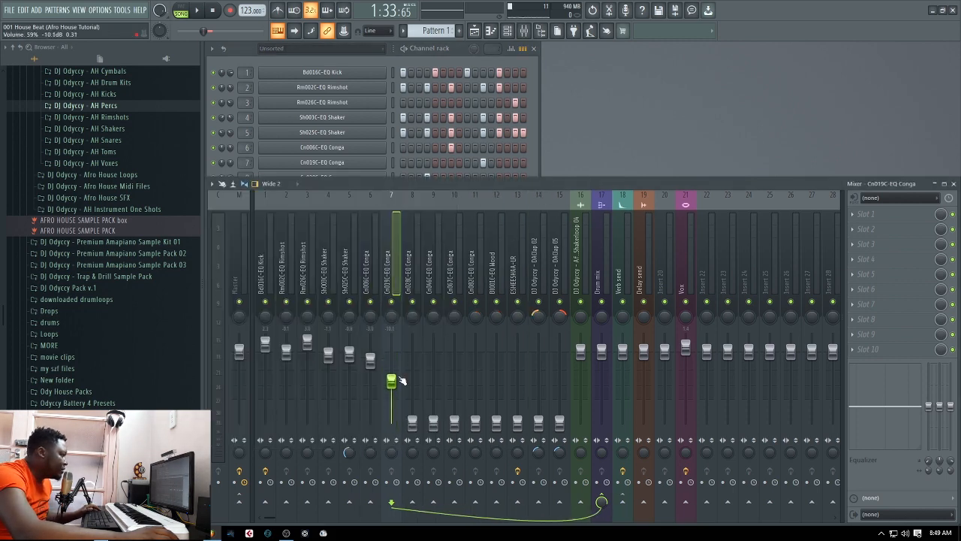
click(535, 148)
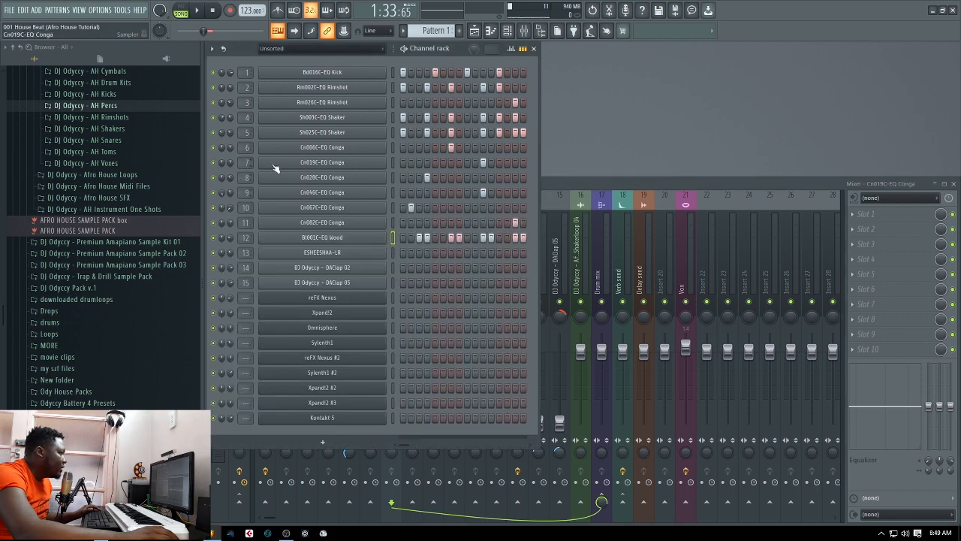
click(582, 188)
key(space)
drag(394, 388, 391, 360)
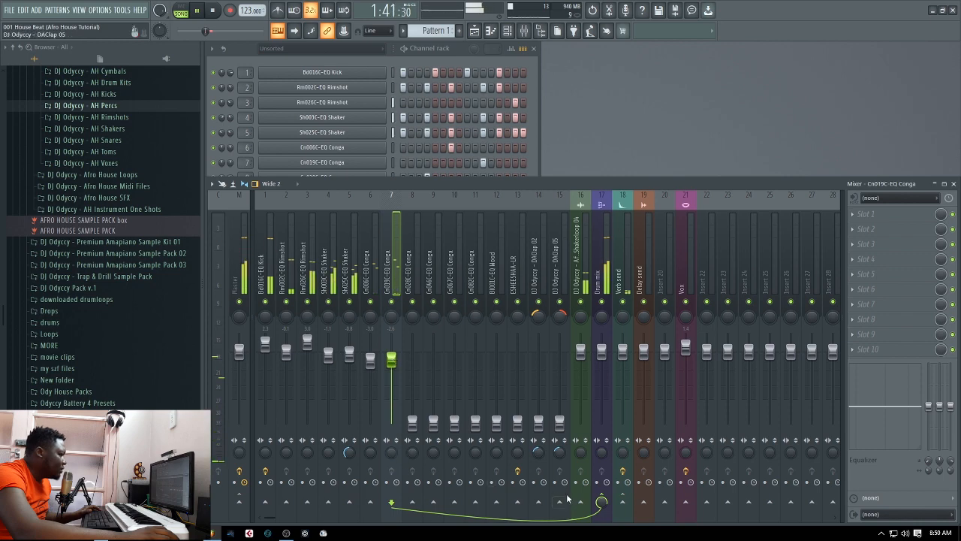
- Send the Cn019C conga to Verb send, adjust the send level, and audition the reverb in playback
key(space)
click(623, 503)
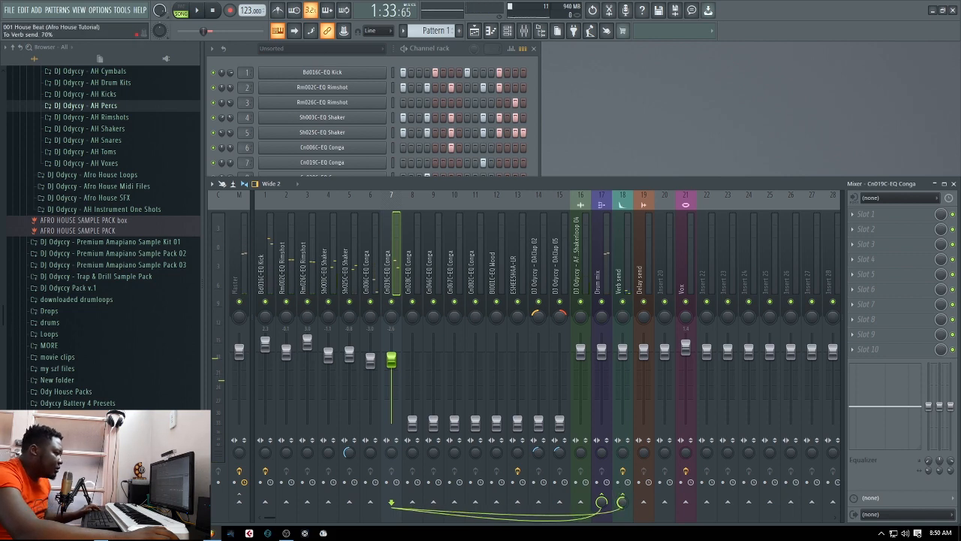
key(space)
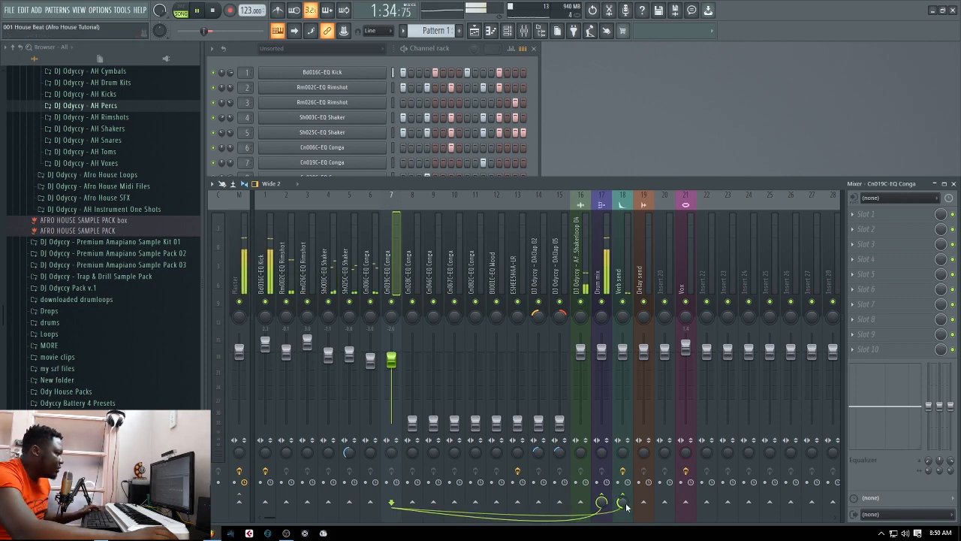
key(space)
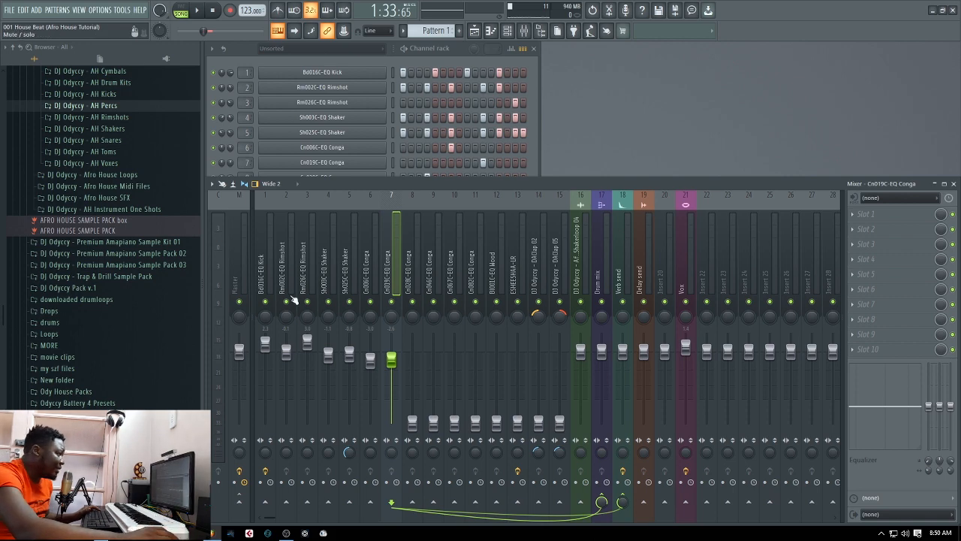
- Add Fruity Parametric EQ 2 to the first effect slot of the Rm002C rimshot track
click(259, 275)
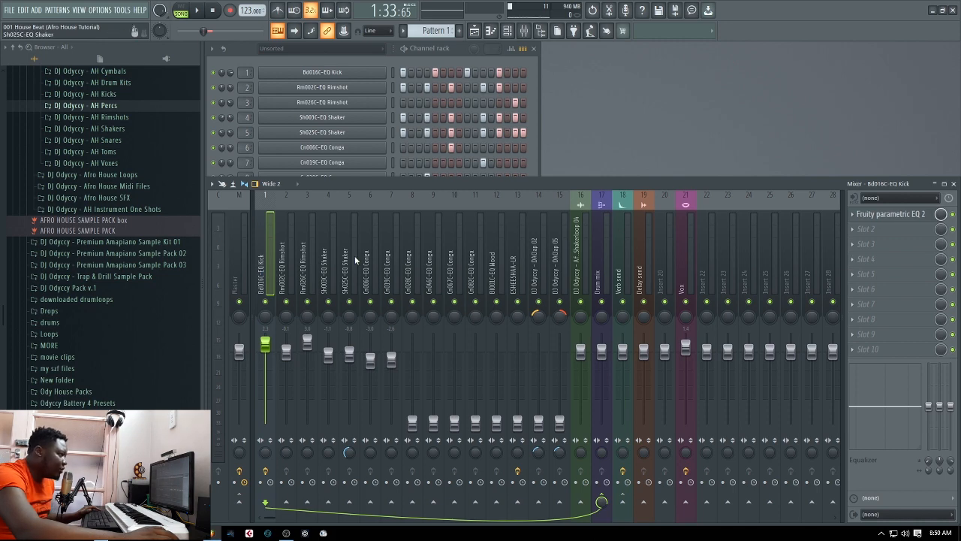
click(284, 262)
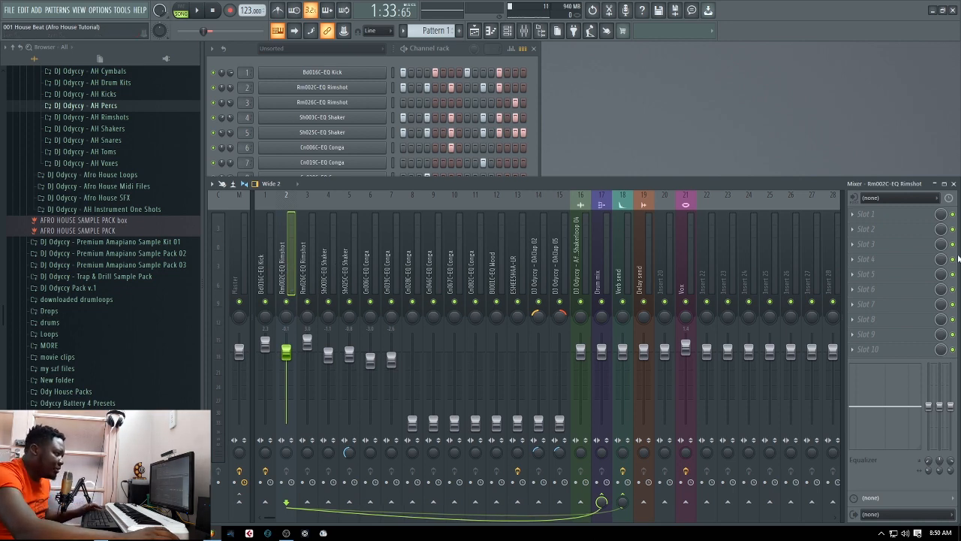
click(856, 214)
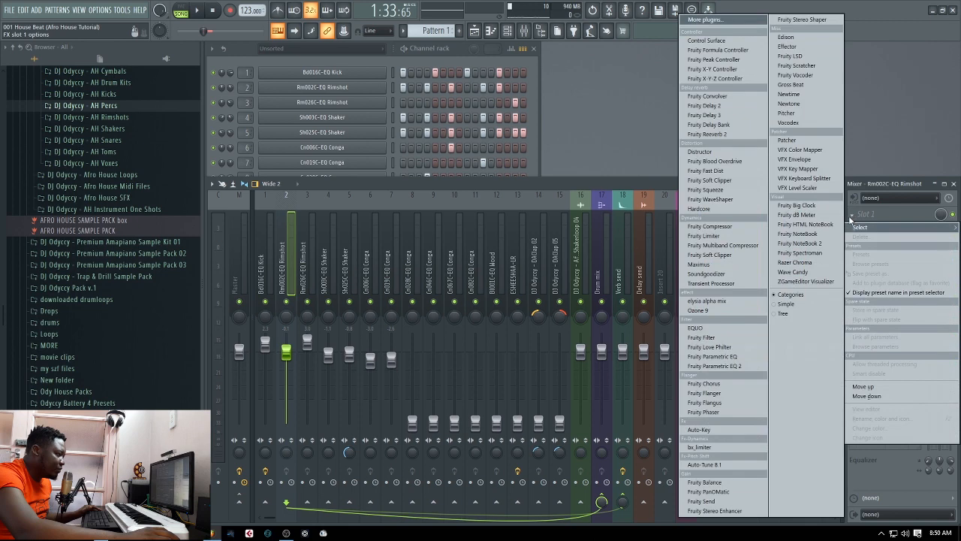
click(726, 368)
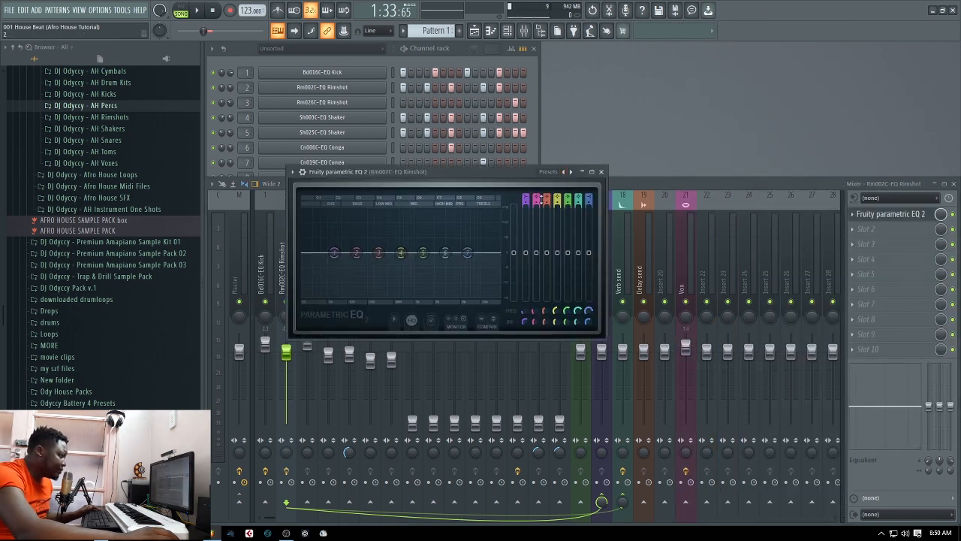
- Make band 1 of the Rm002C rimshot's EQ a steep high-pass filter with a cutoff of about 128 Hz
scroll(523, 197, down, 4)
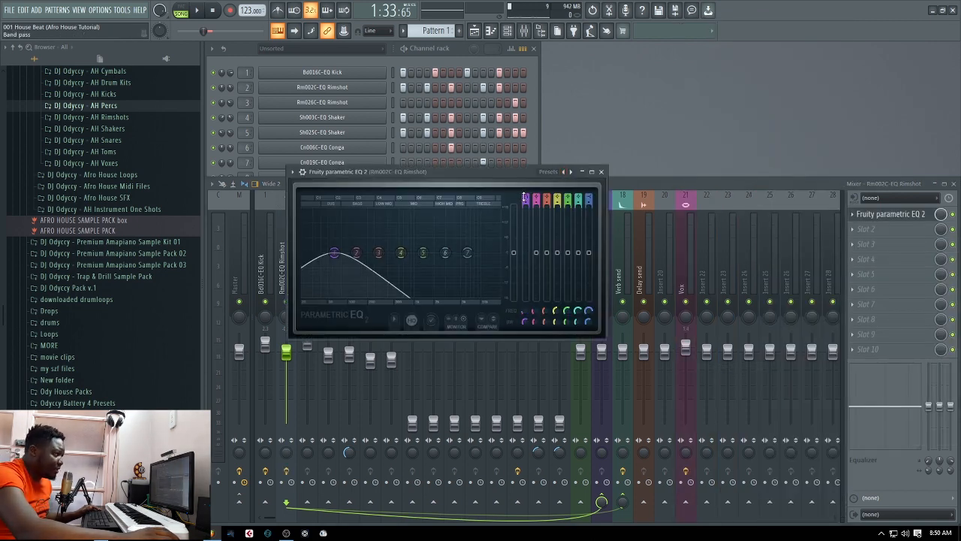
mouse_move(525, 321)
mouse_down()
mouse_move(526, 336)
mouse_move(526, 316)
mouse_up()
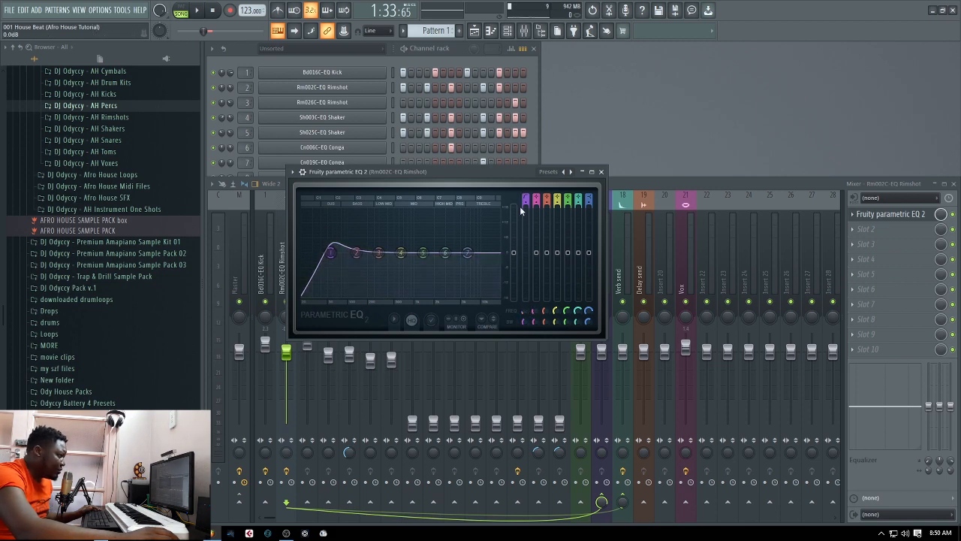
drag(525, 201, 526, 208)
drag(526, 318, 524, 332)
scroll(523, 311, up, 5)
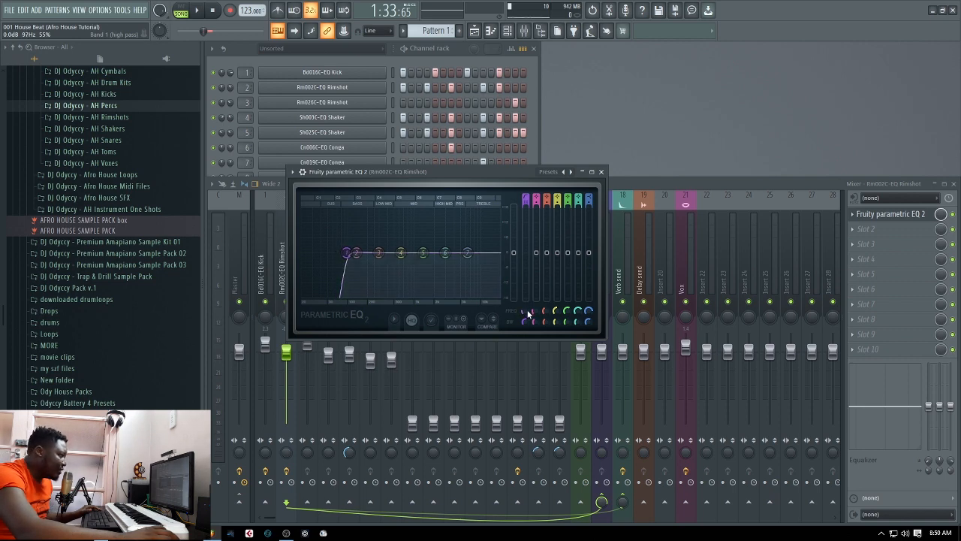
scroll(526, 316, up, 2)
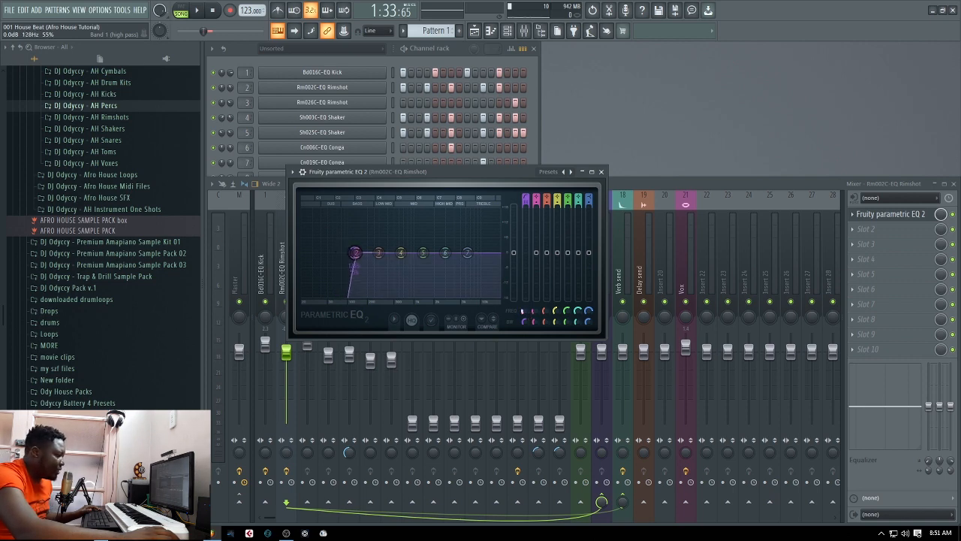
click(601, 172)
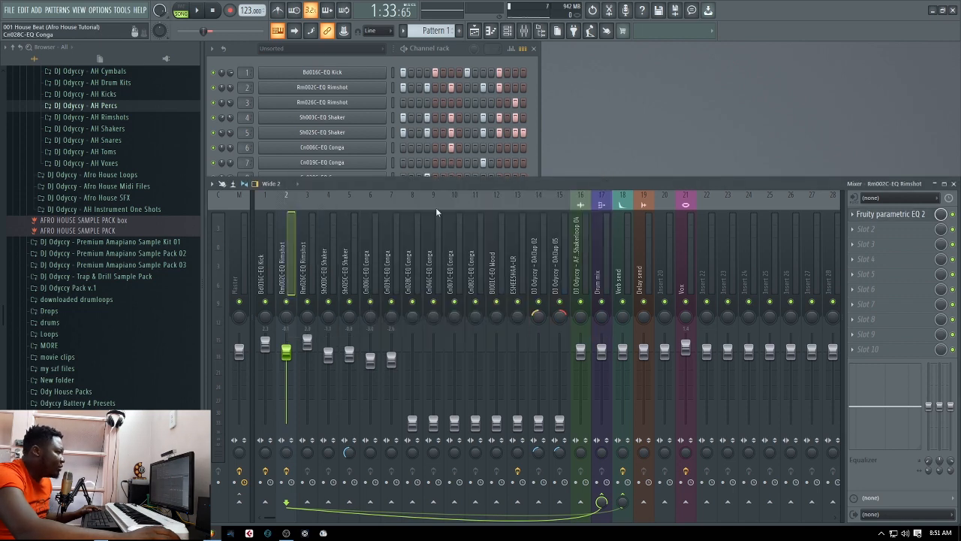
- Add Fruity Parametric EQ 2 to the first effect slot of the Rm026C rimshot track
click(310, 264)
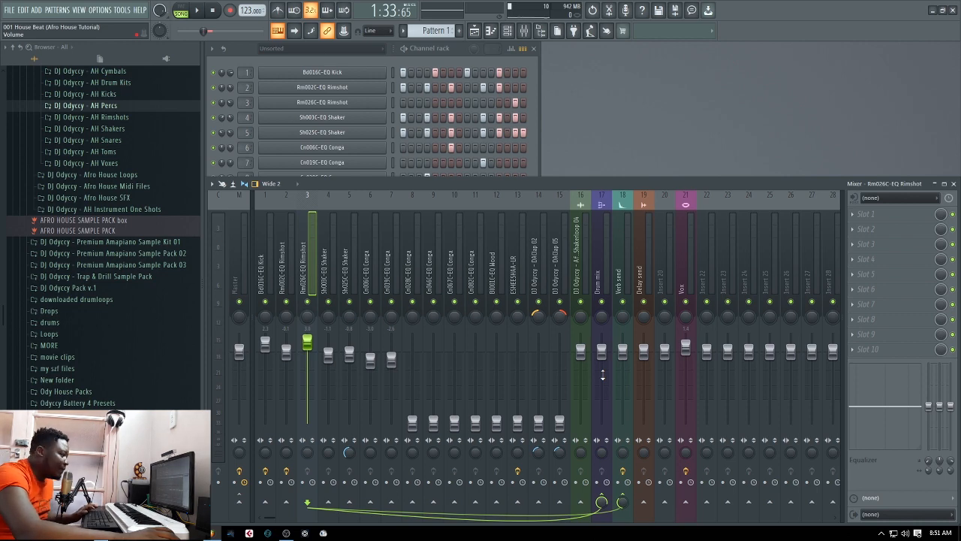
click(328, 270)
click(303, 267)
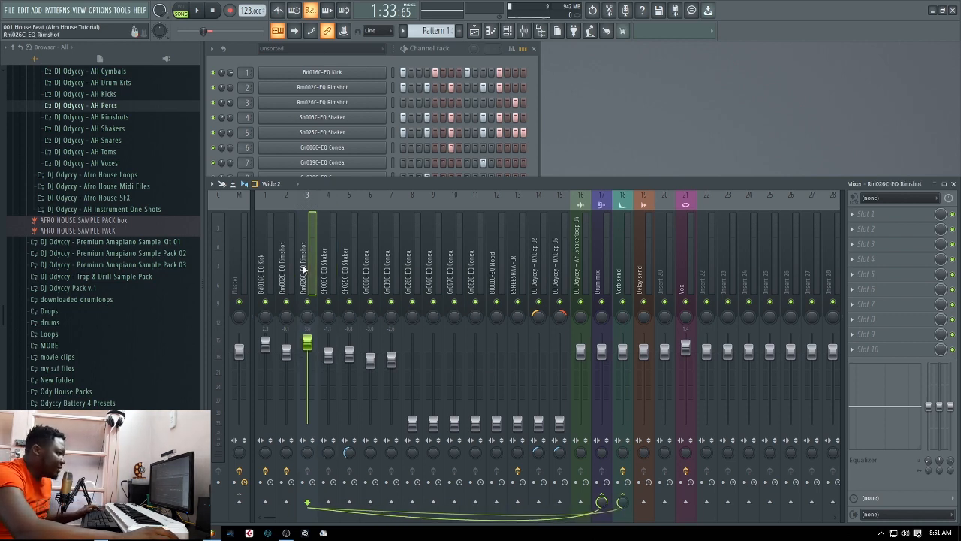
click(862, 214)
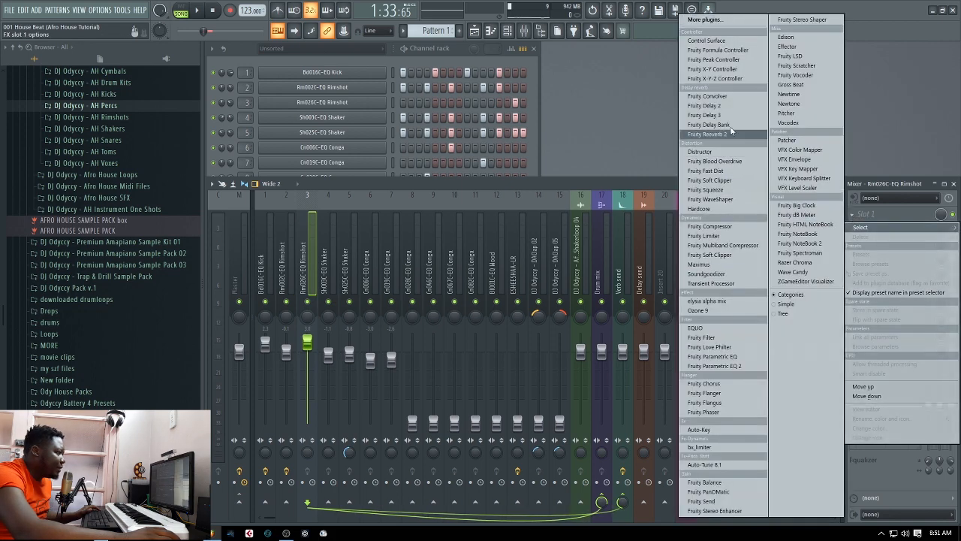
click(708, 368)
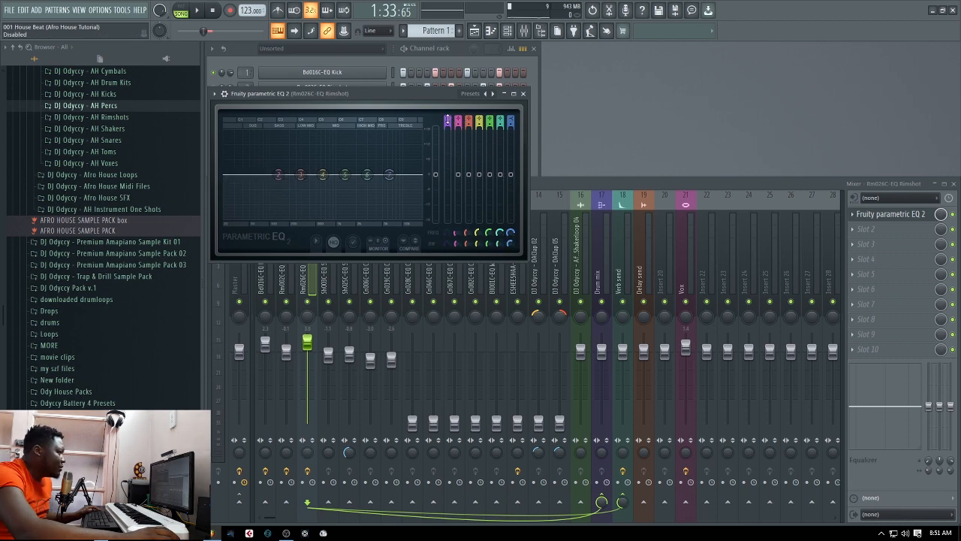
- Make band 1 of the Rm026C rimshot's EQ a steep high-pass filter at the lowest frequency
scroll(448, 118, up, 1)
scroll(448, 123, up, 3)
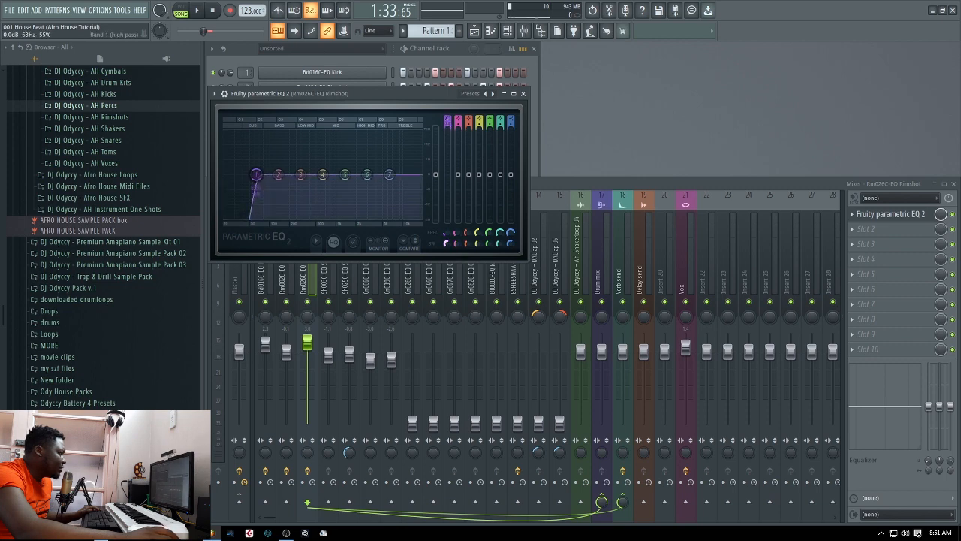
drag(256, 175, 224, 175)
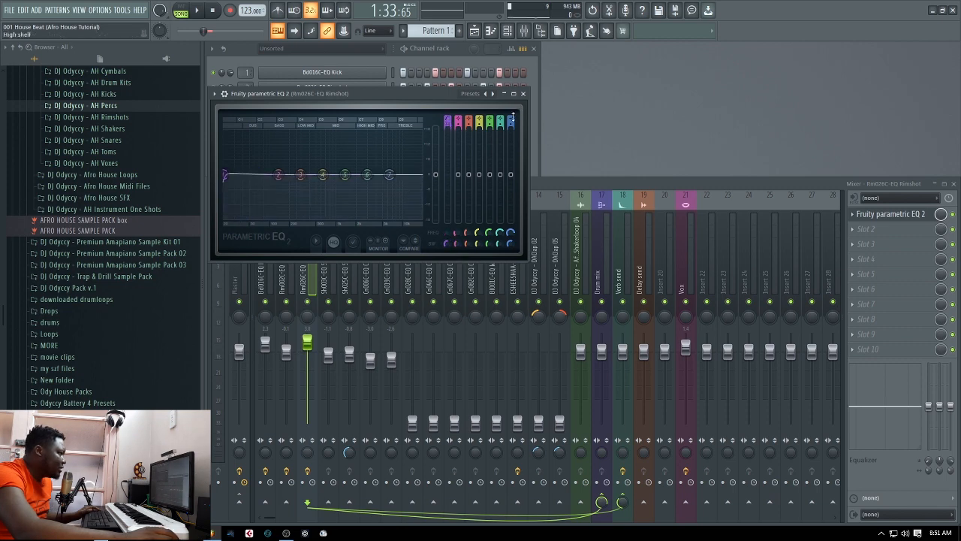
- Make band 7 a steep low-pass filter at 20000 Hz and fine-tune band 1's high-pass at the low end of the spectrum
scroll(511, 118, down, 7)
scroll(511, 119, up, 1)
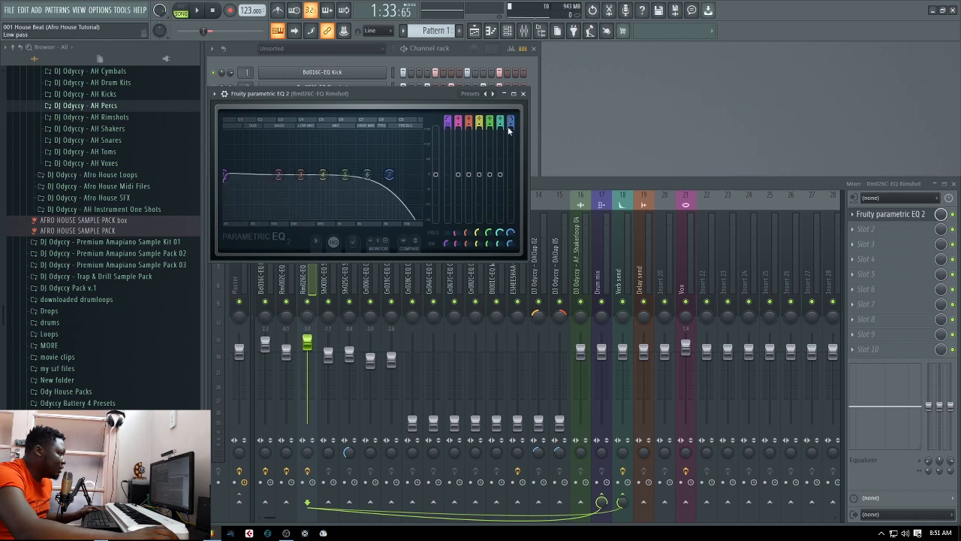
scroll(511, 235, down, 5)
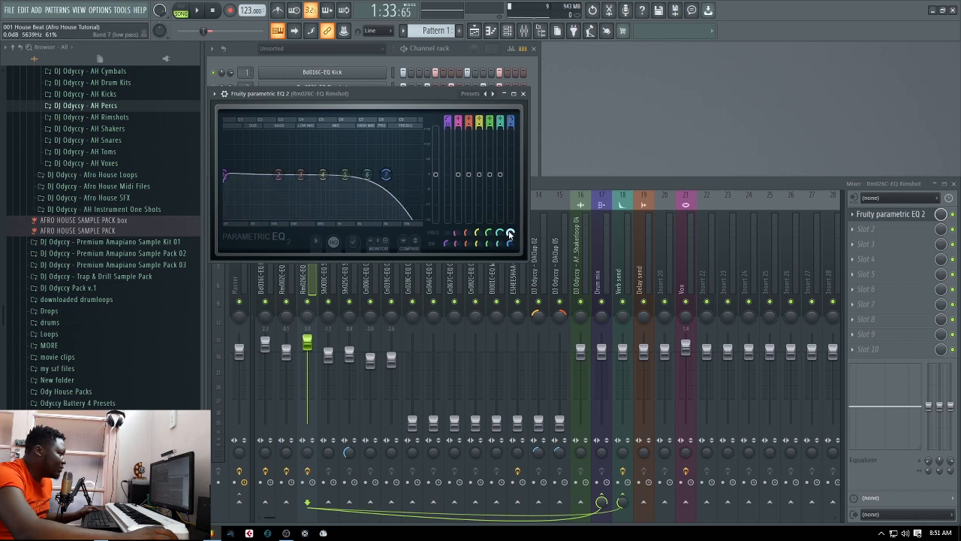
scroll(509, 125, up, 2)
scroll(510, 235, up, 10)
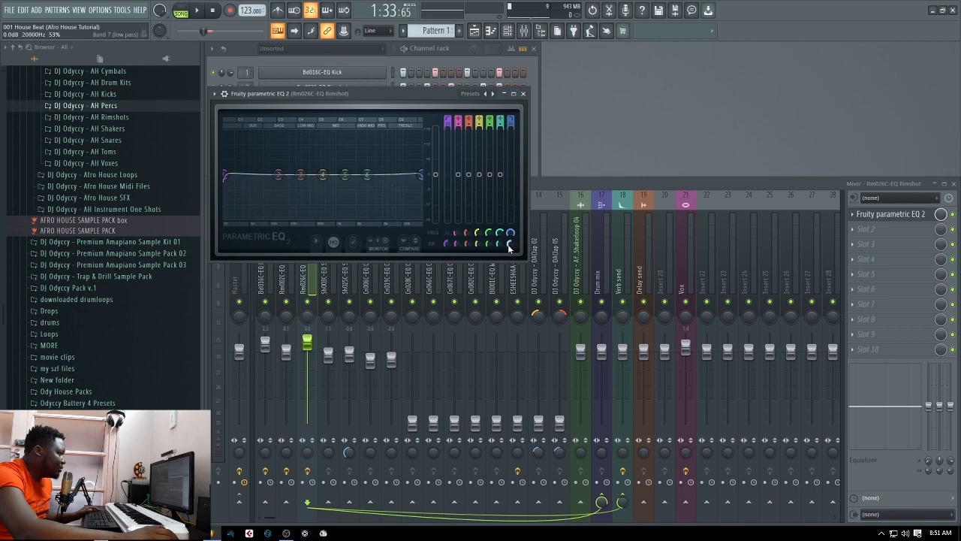
scroll(447, 240, up, 3)
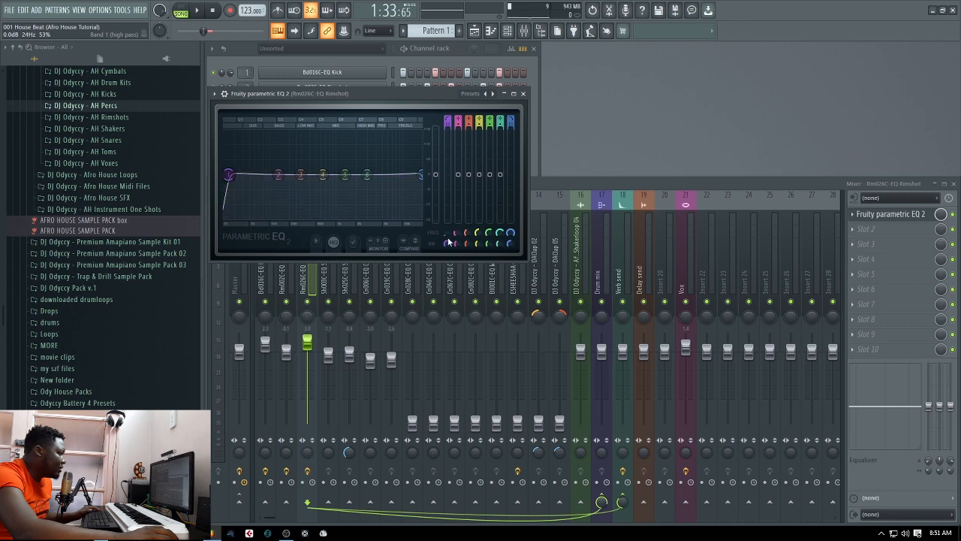
scroll(447, 245, down, 3)
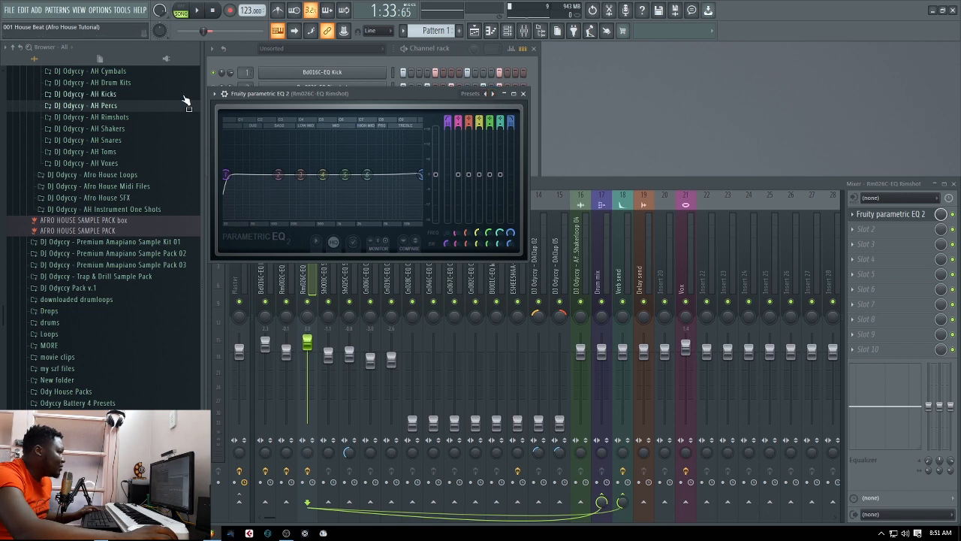
- Save the current Fruity Parametric EQ 2 settings as a preset named "DJ Odyccy Cutoff"
click(216, 95)
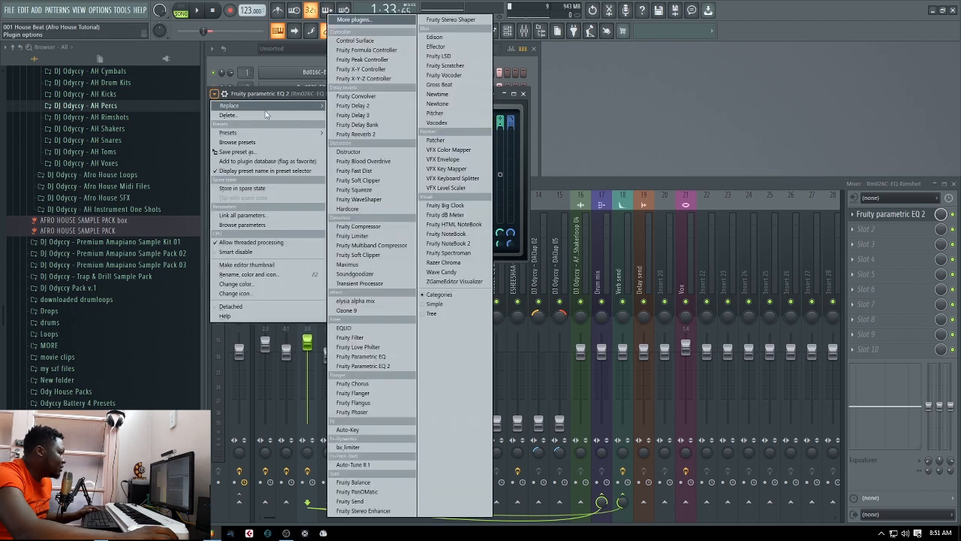
click(261, 152)
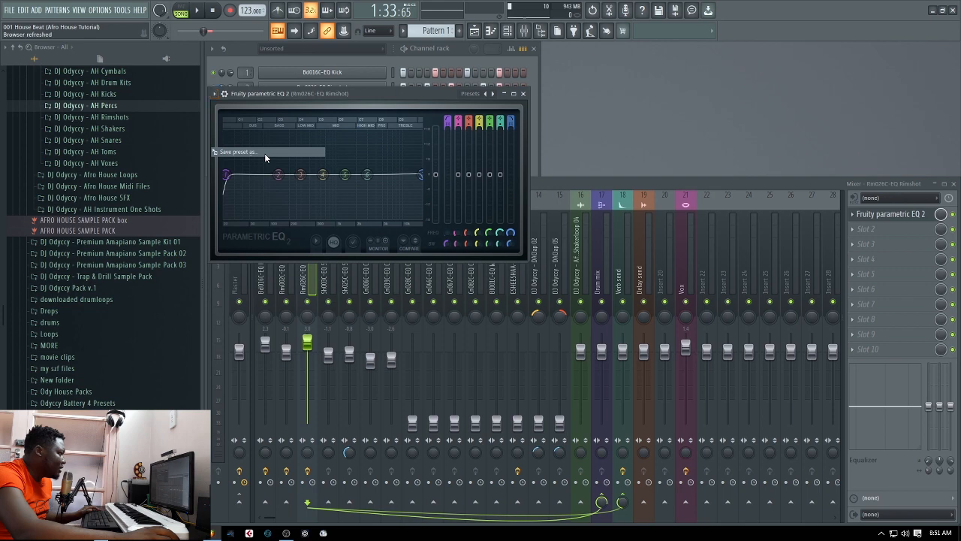
text(DJ Odyccy Cutoff)
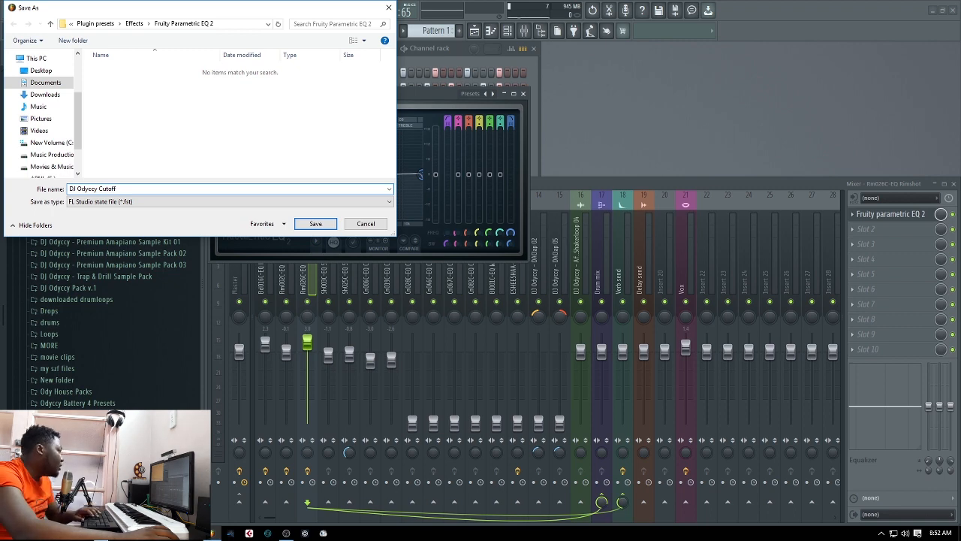
key(Return)
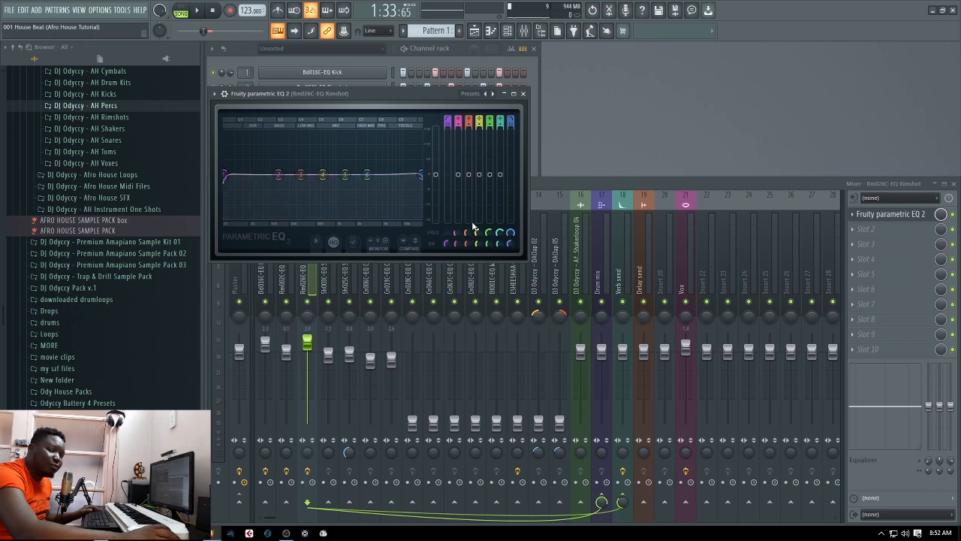
- Raise the Rm026C rimshot's band 1 high-pass cutoff to about 53 Hz after a brief playback check
key(space)
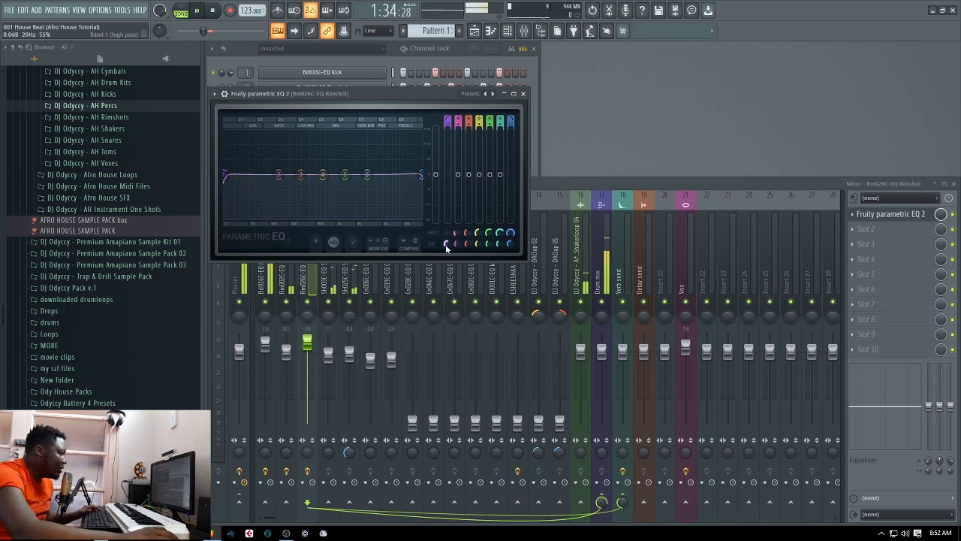
key(space)
drag(446, 247, 447, 229)
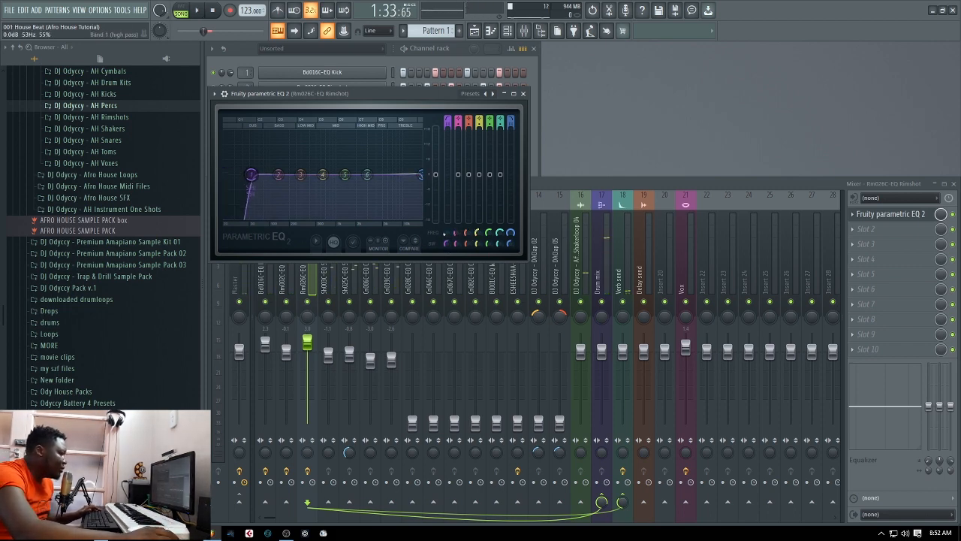
click(524, 93)
- Add Fruity Parametric EQ 2 with the DJ Odyccy Cutoff preset to the Sh003C shaker and raise its high-pass cutoff to about 85 Hz
click(347, 275)
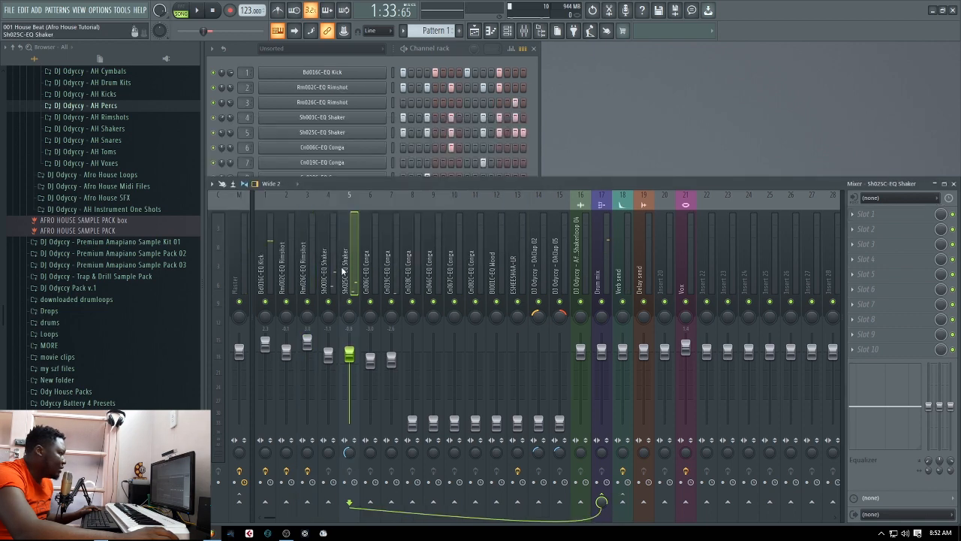
click(324, 288)
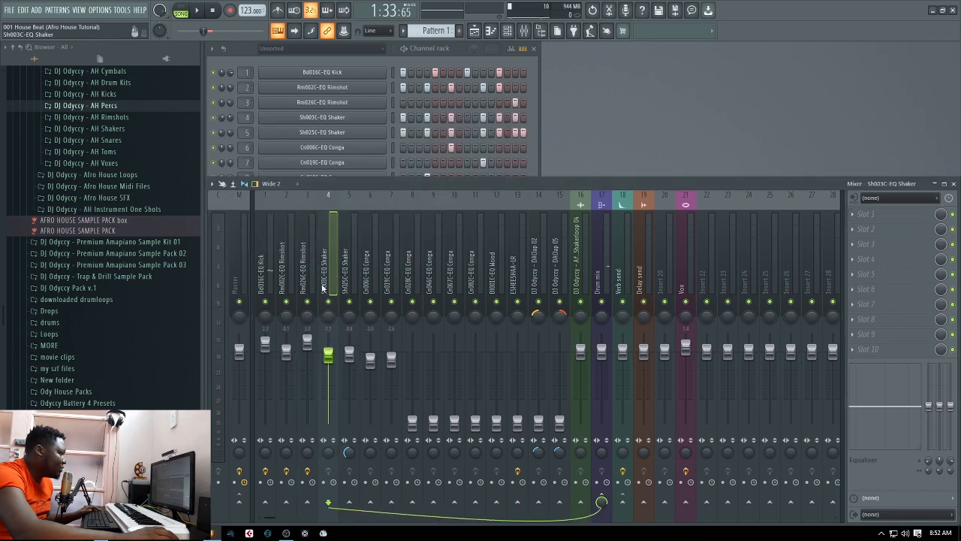
click(861, 215)
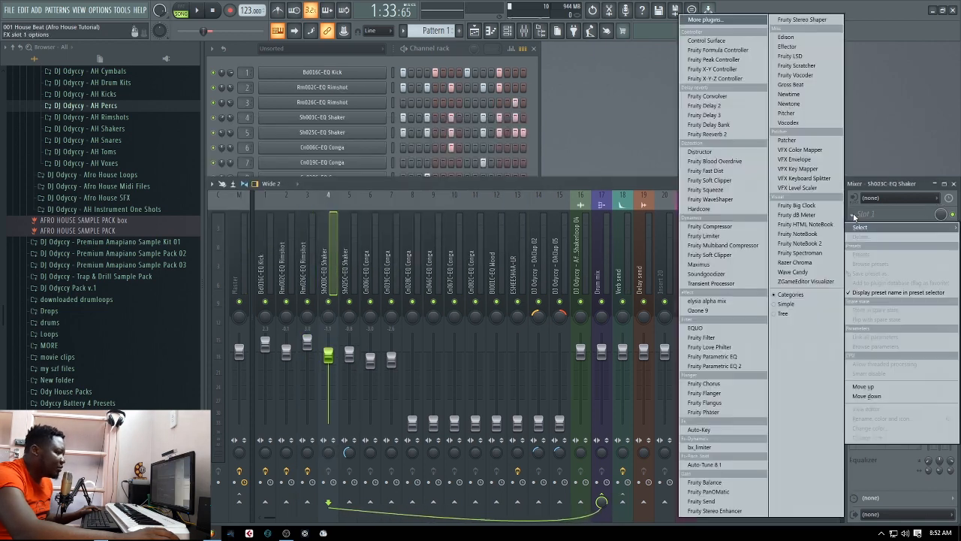
click(732, 366)
click(511, 118)
click(582, 136)
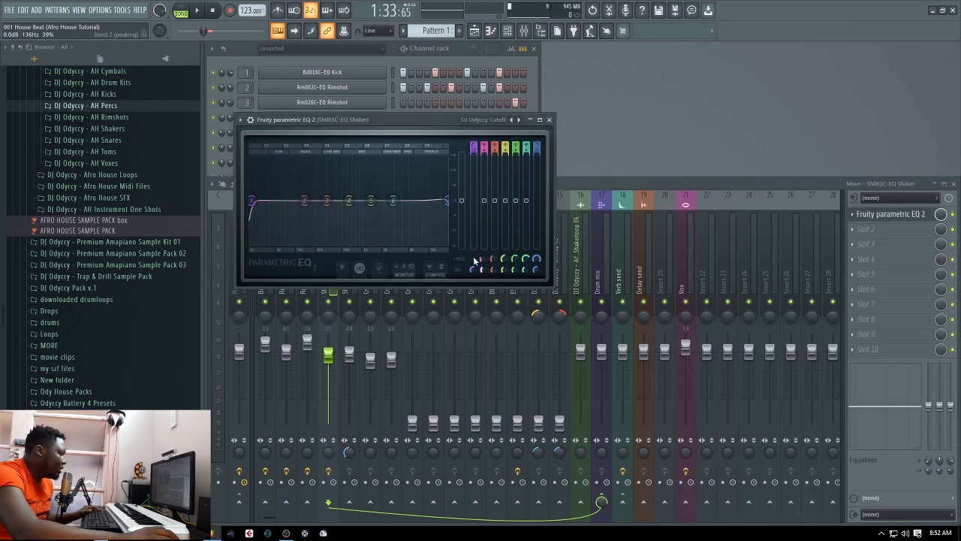
drag(252, 200, 290, 201)
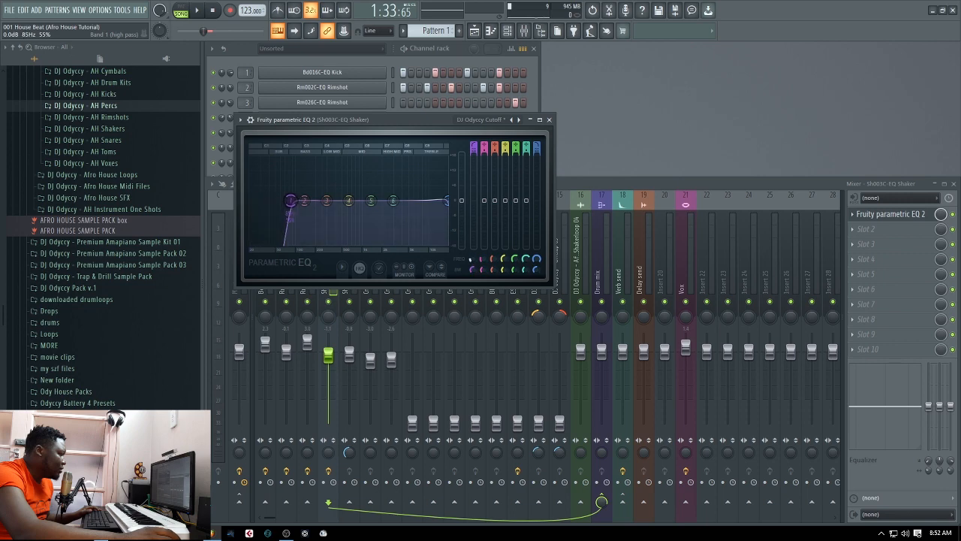
click(550, 120)
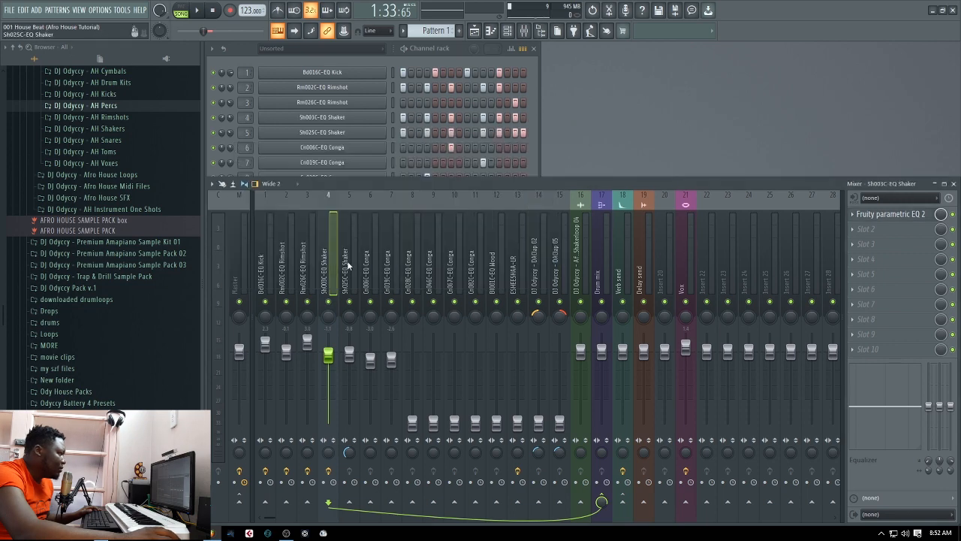
- Add Fruity Parametric EQ 2 with the DJ Odyccy Cutoff preset to the Sh025C shaker and raise its high-pass cutoff to about 66 Hz
click(347, 265)
click(856, 215)
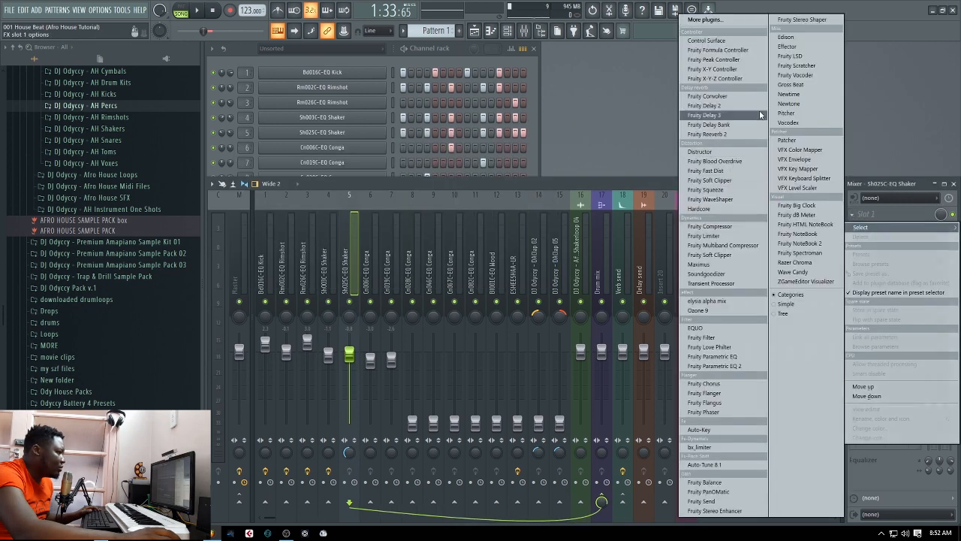
click(713, 366)
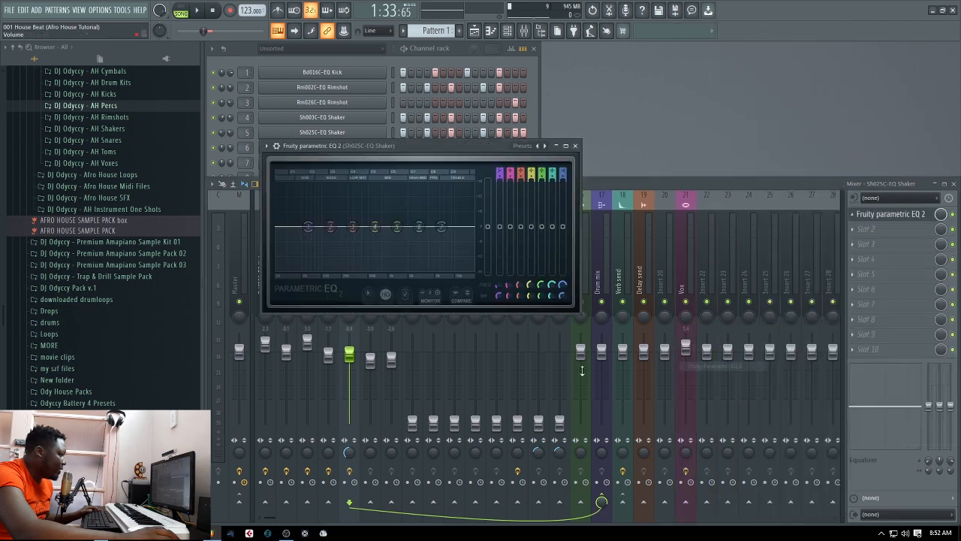
click(526, 146)
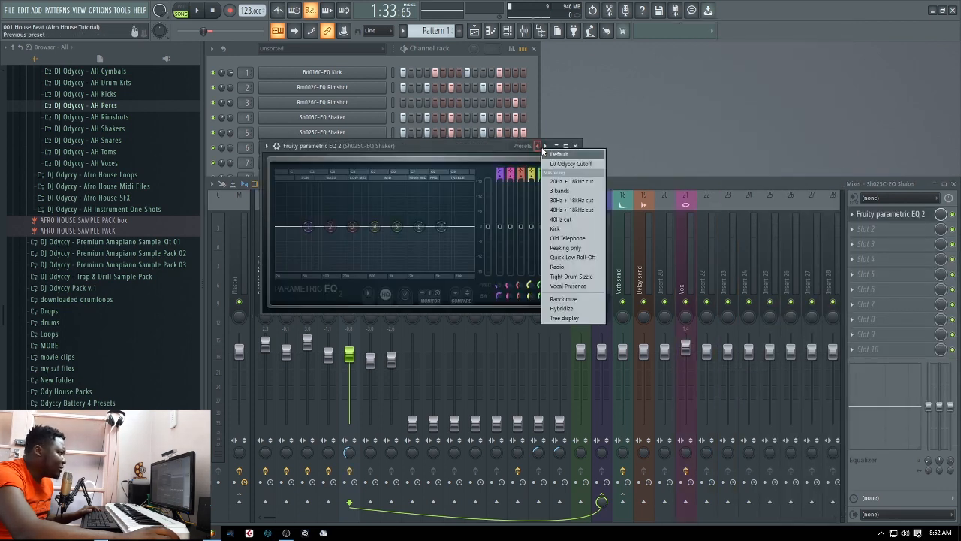
click(567, 164)
drag(278, 226, 309, 227)
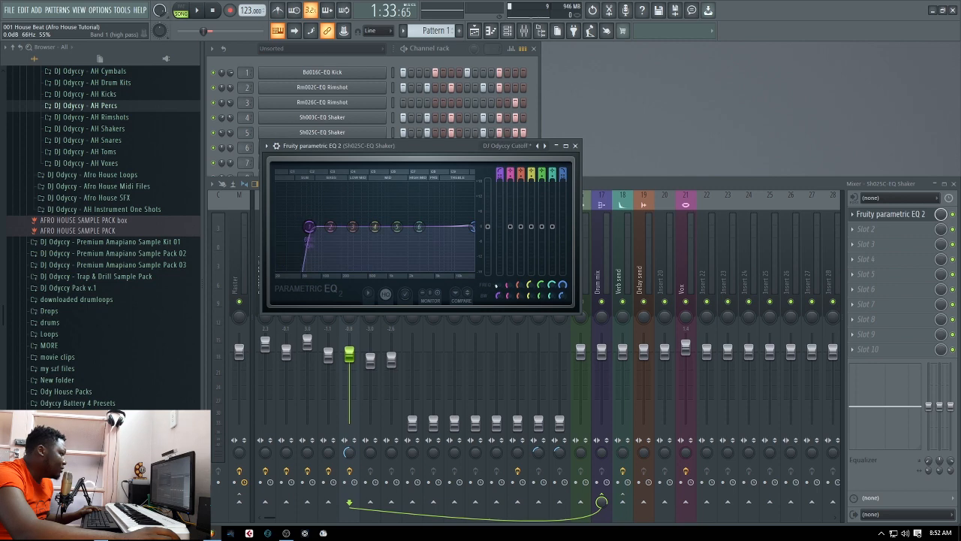
click(575, 145)
- Add Fruity Parametric EQ 2 with the DJ Odyccy Cutoff preset to the Cn006C conga and raise its high-pass cutoff to about 88 Hz
key(Right)
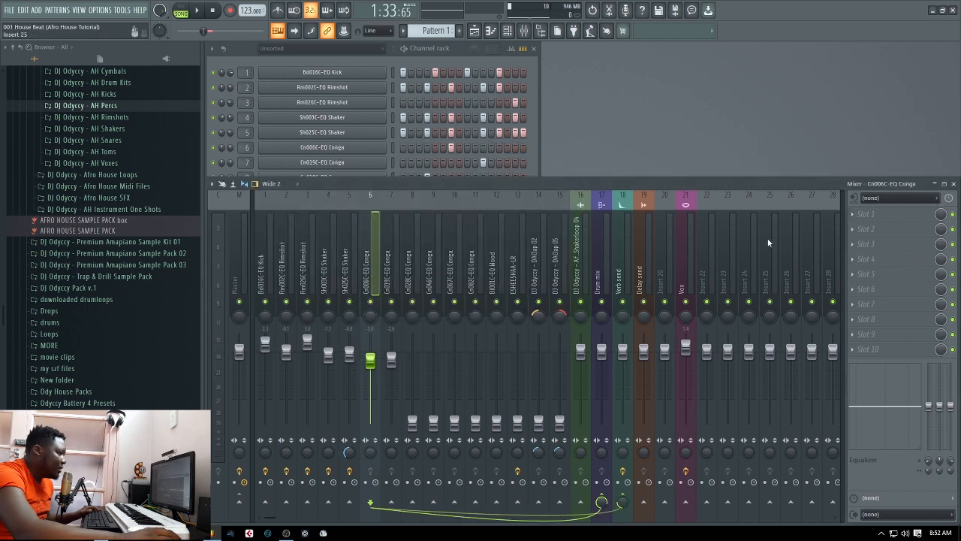
click(850, 216)
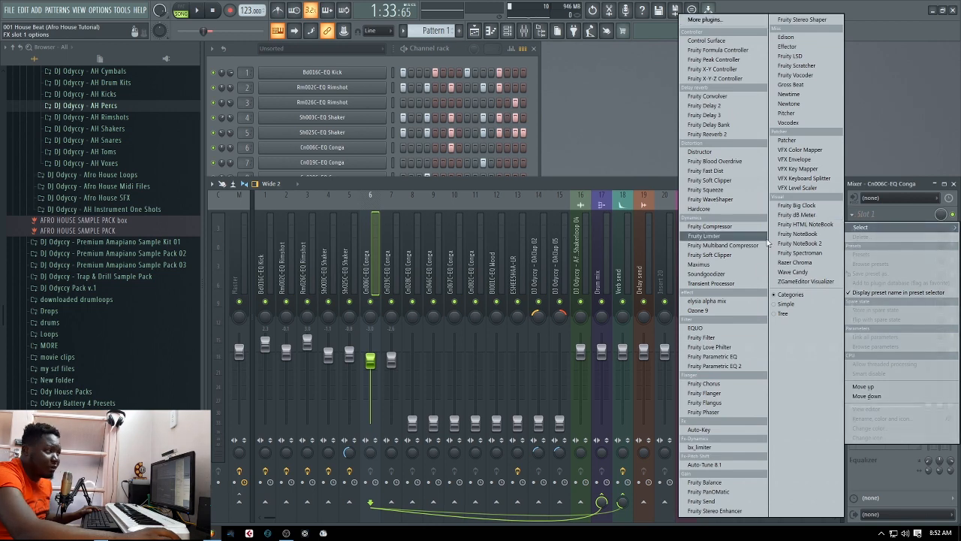
click(744, 366)
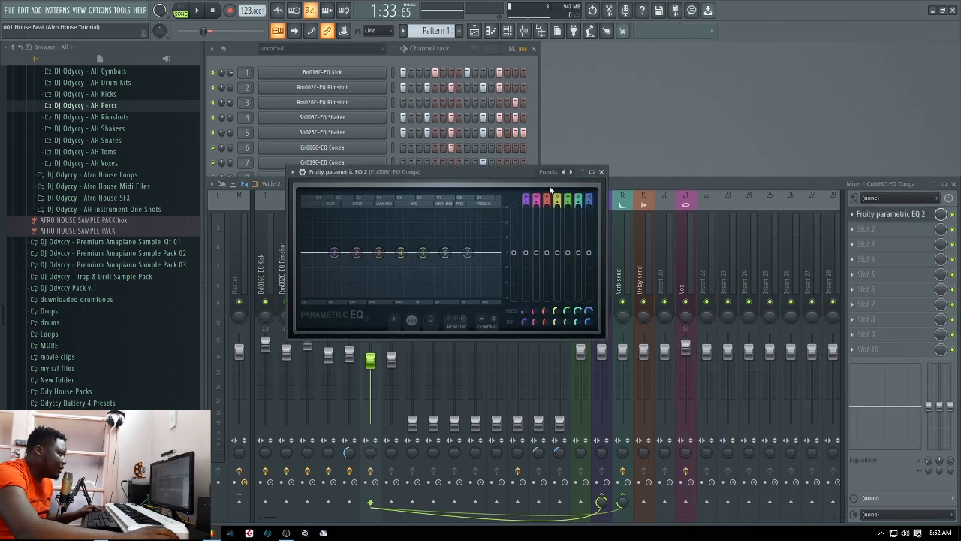
click(570, 173)
click(589, 187)
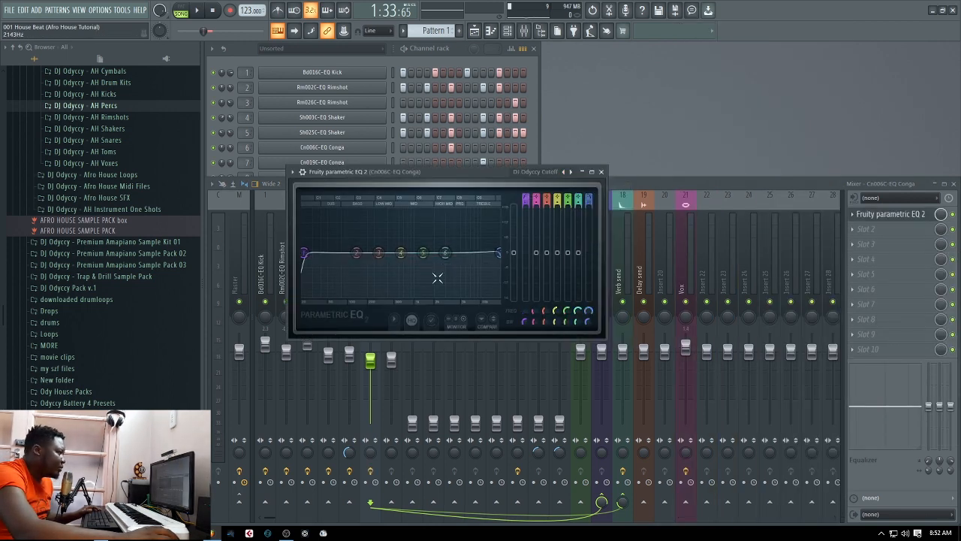
drag(530, 320, 529, 308)
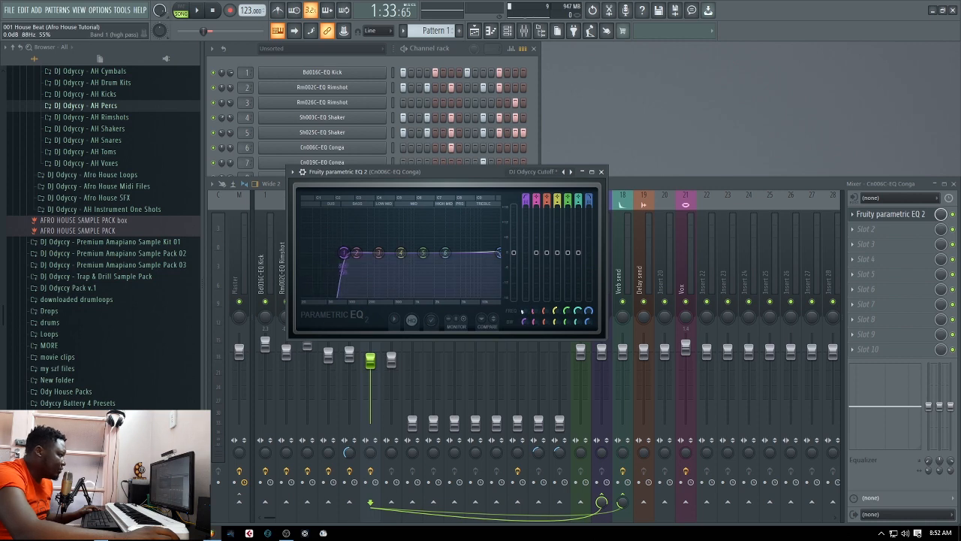
click(601, 172)
- Add Fruity Parametric EQ 2 with the DJ Odyccy Cutoff preset to the Cn019C conga and raise its high-pass cutoff to about 59 Hz
click(394, 274)
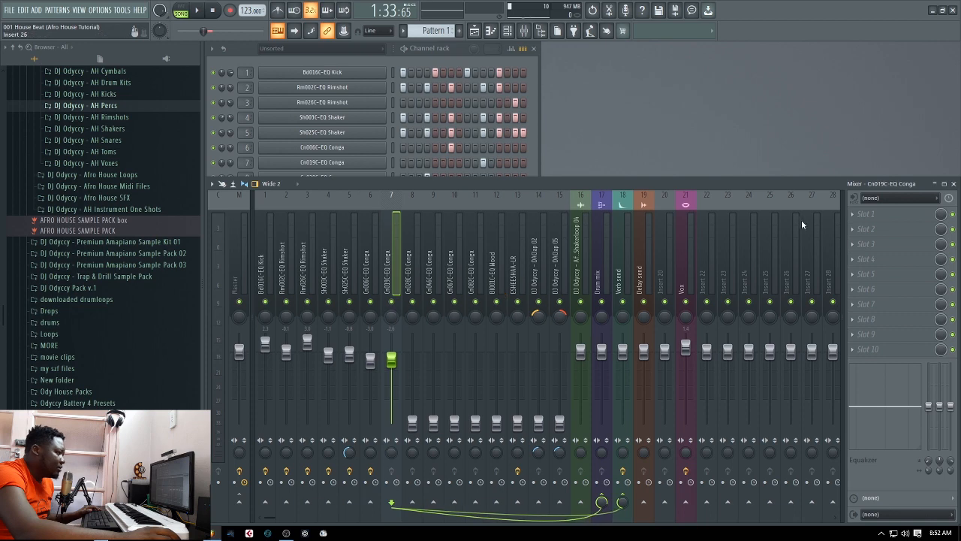
click(857, 217)
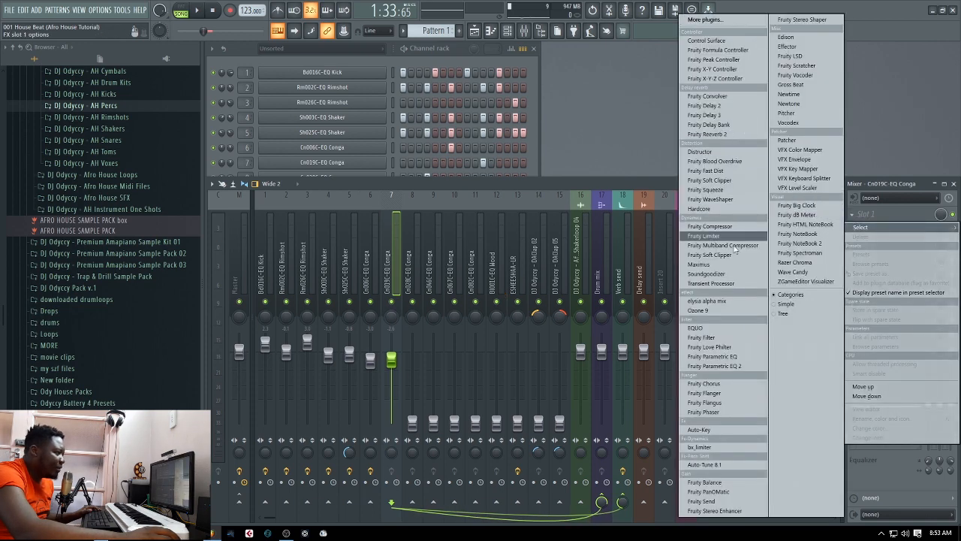
click(718, 367)
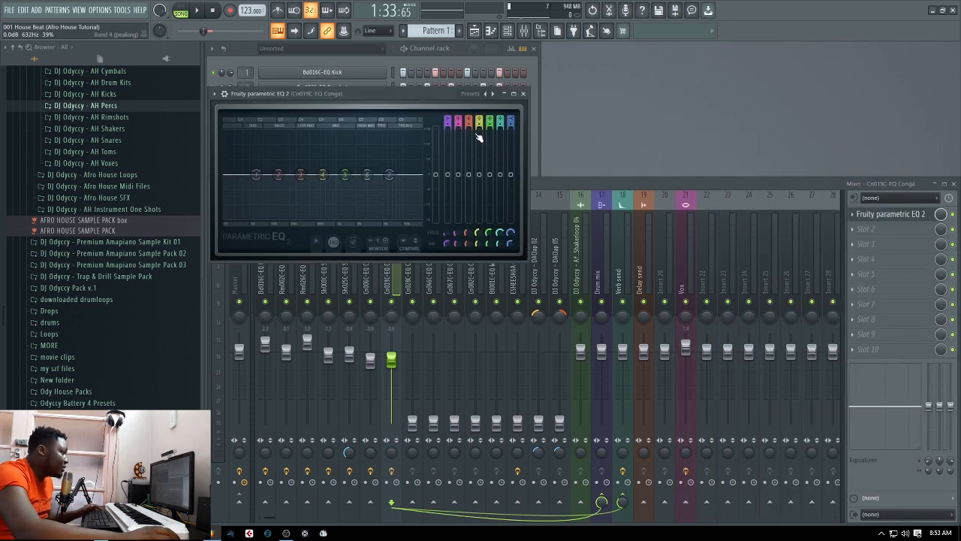
click(499, 96)
click(526, 110)
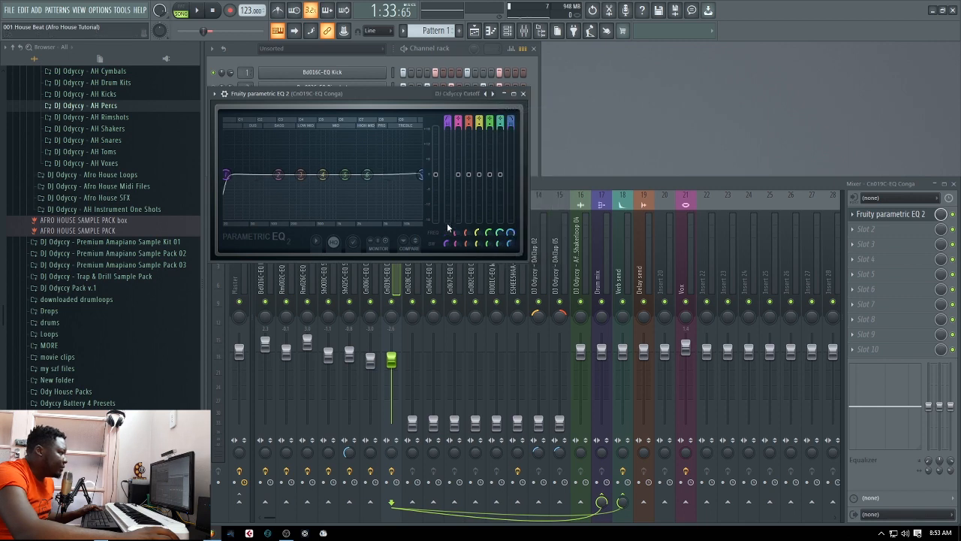
scroll(447, 241, up, 5)
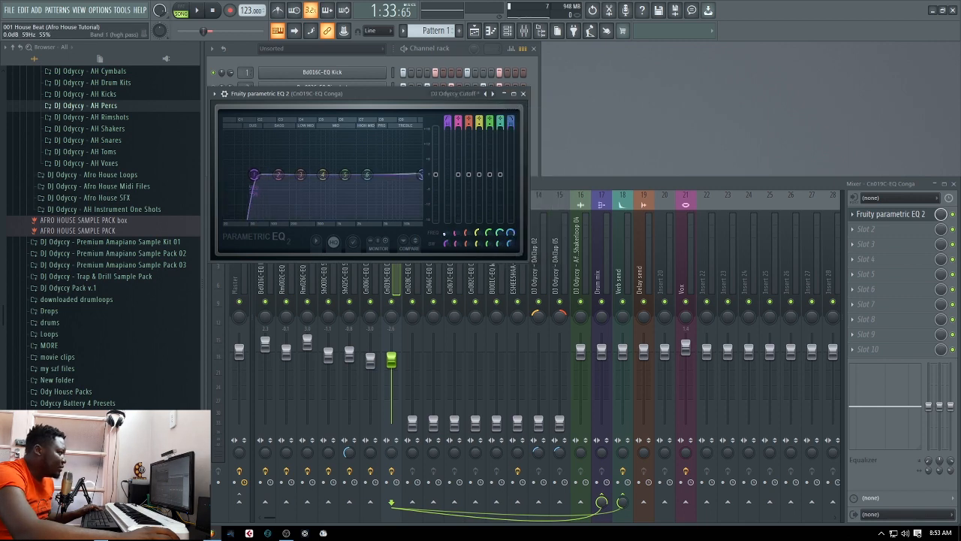
click(523, 95)
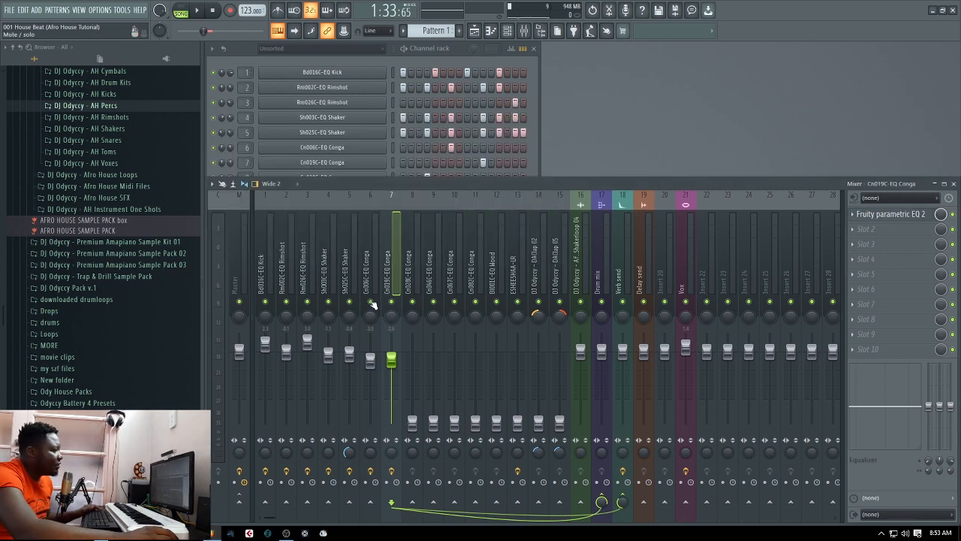
- Raise the Cn028C conga's fader to about -2.1 dB while auditioning it in the beat
key(space)
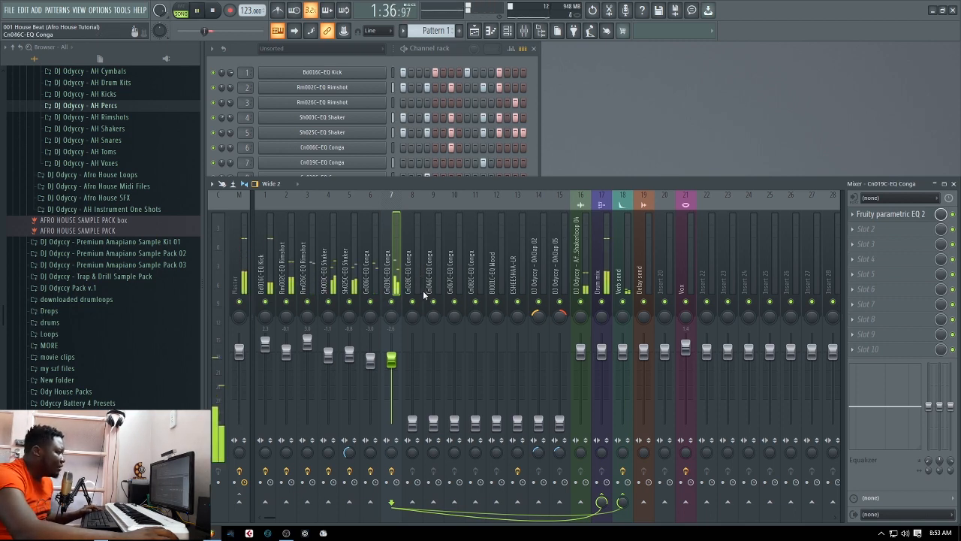
key(space)
drag(412, 424, 413, 386)
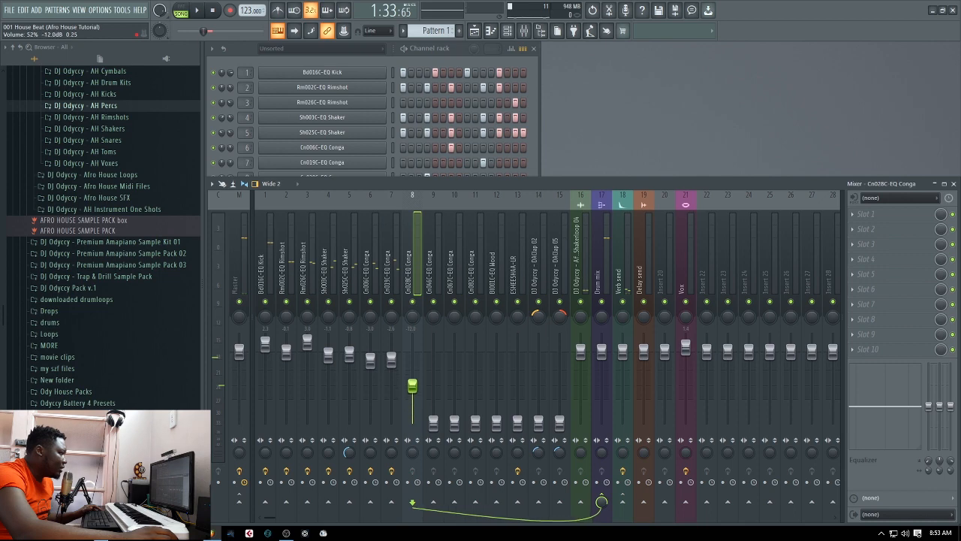
key(space)
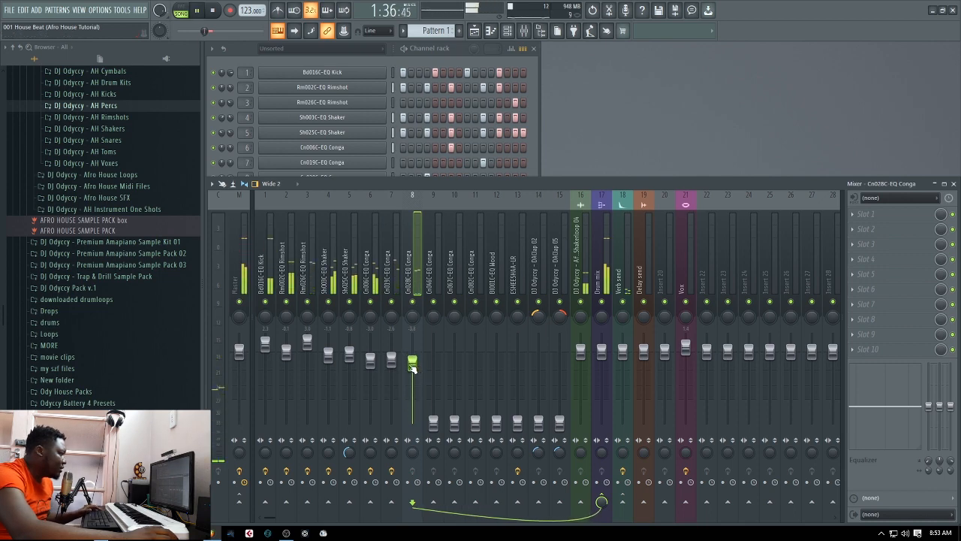
key(space)
drag(412, 367, 412, 360)
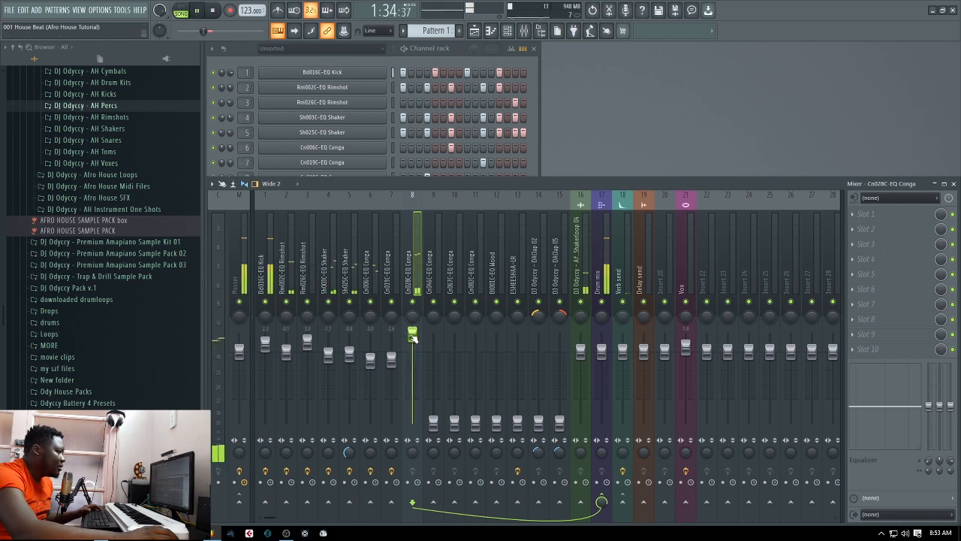
drag(414, 335, 412, 351)
key(space)
- Send the Cn028C conga to the Verb send, then pan it to the right with its fader at about -0.7 dB
click(622, 503)
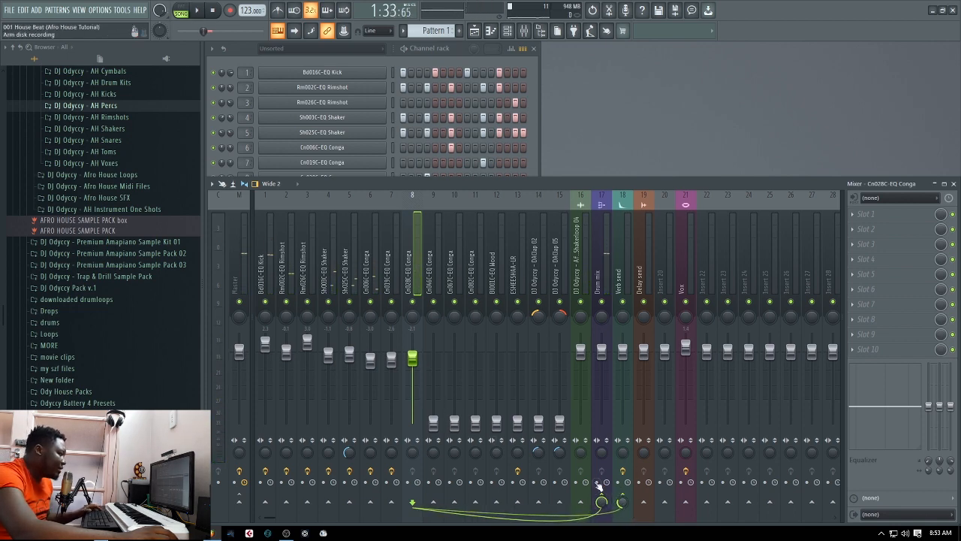
key(space)
drag(413, 359, 413, 351)
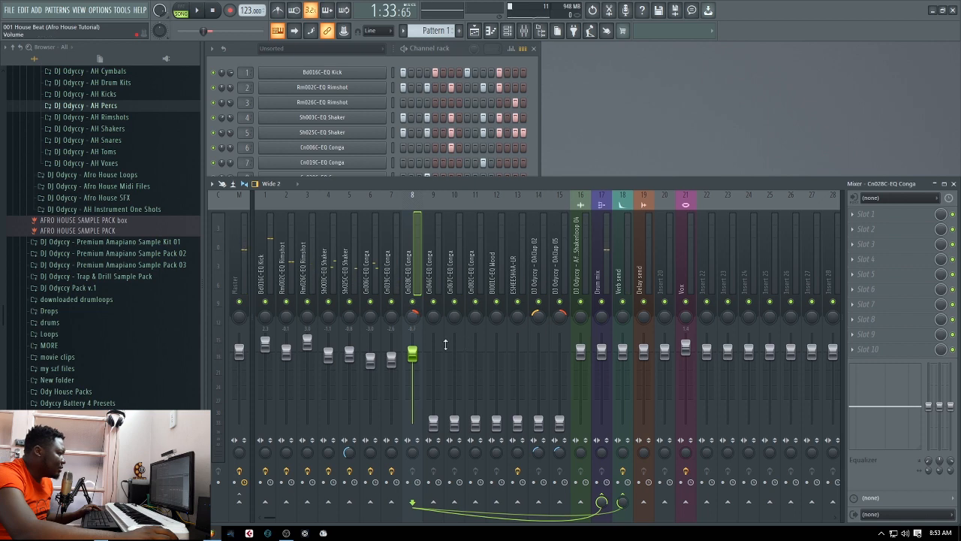
- Pan the Cn019C conga to the left during playback and listen to it against the Cn028C conga
key(space)
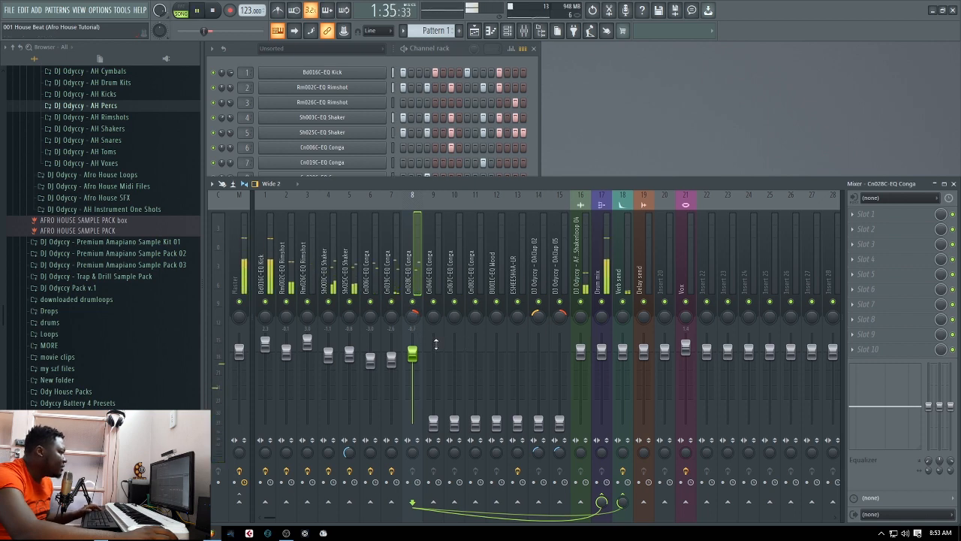
drag(398, 319, 398, 330)
key(space)
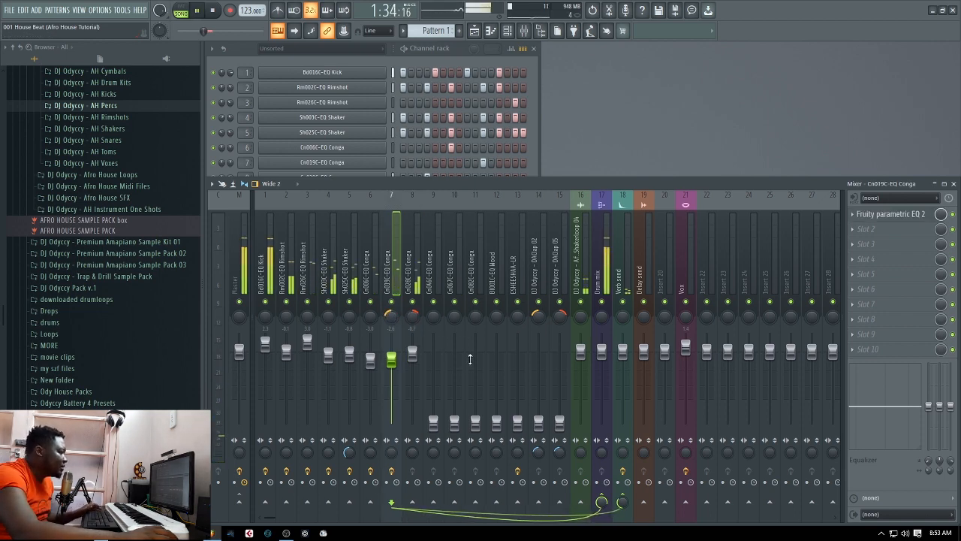
key(space)
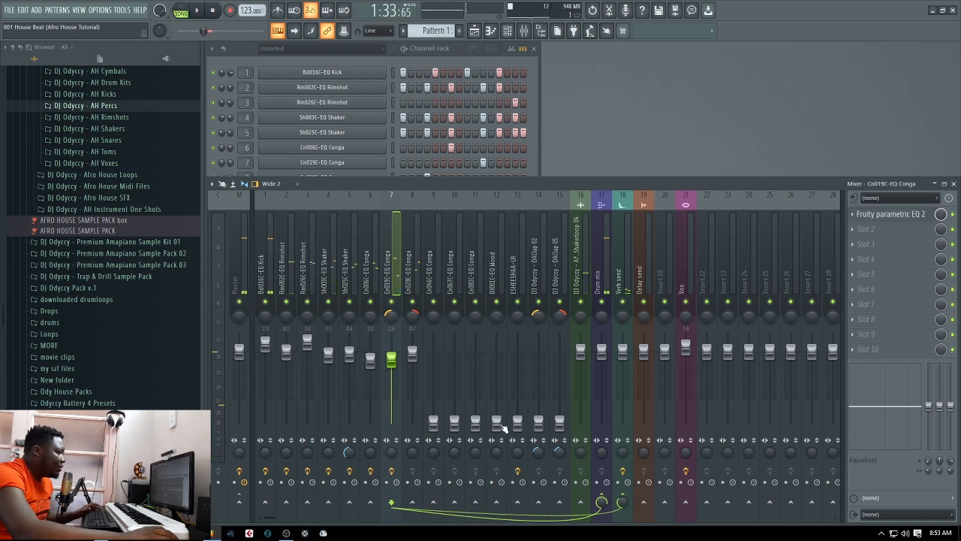
- Raise the Cn046C conga's fader to 0.0 dB and check its part in the channel rack during playback
click(429, 254)
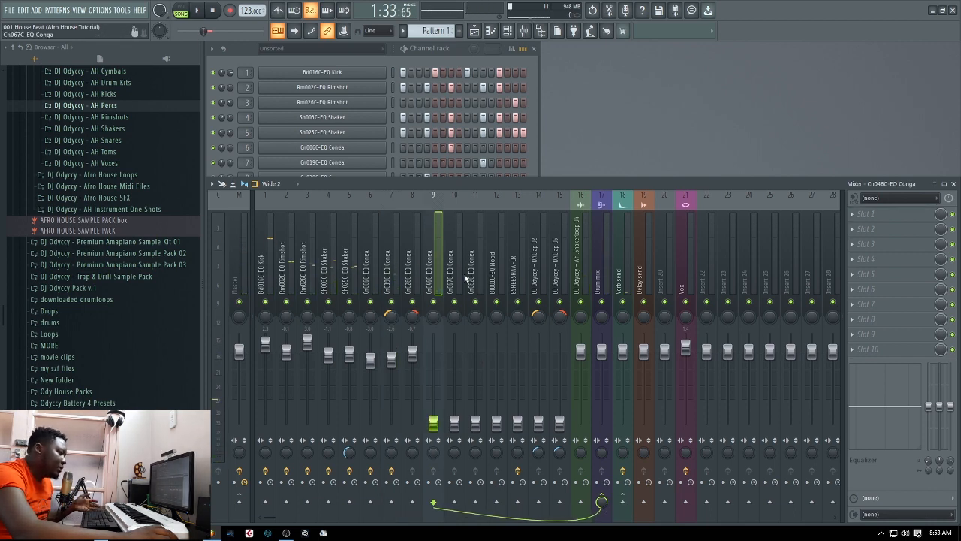
drag(433, 423, 434, 353)
key(space)
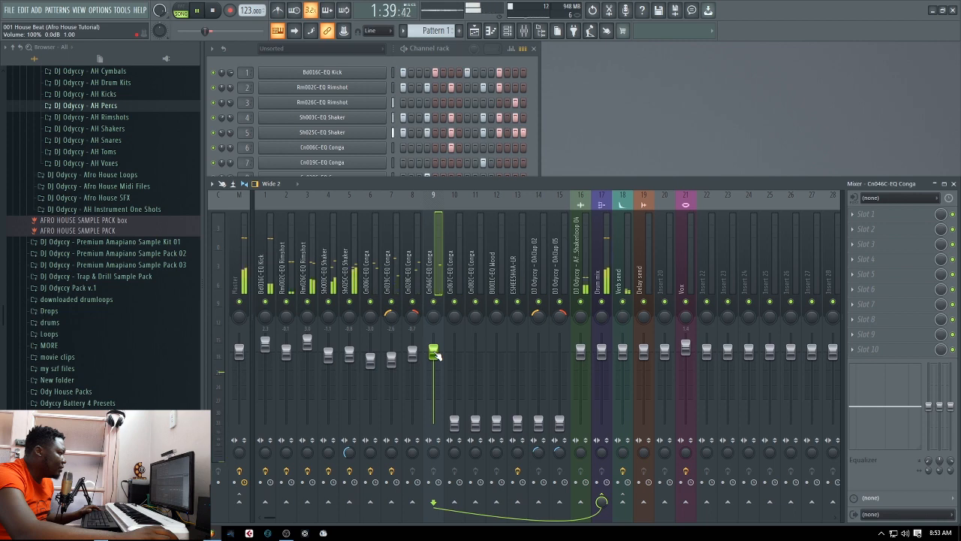
click(530, 144)
key(space)
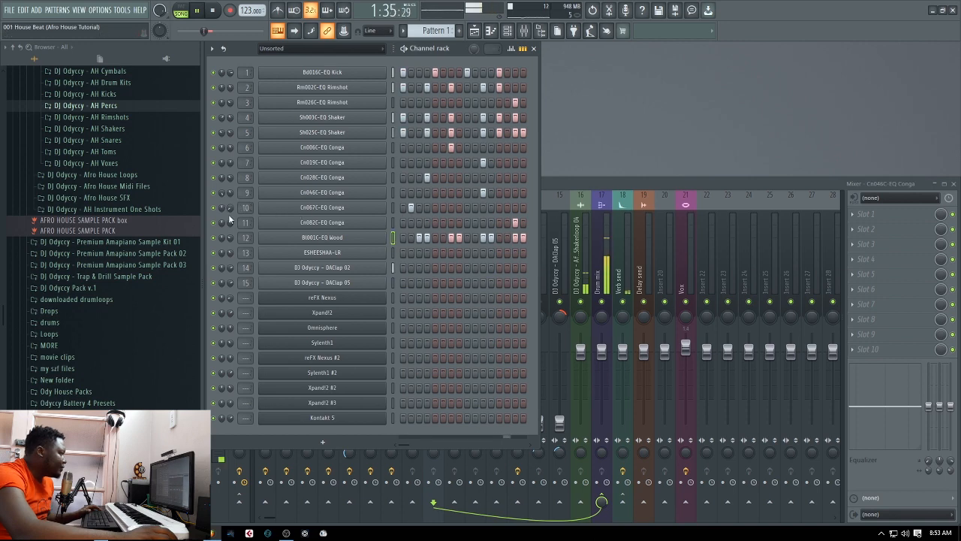
key(space)
click(612, 193)
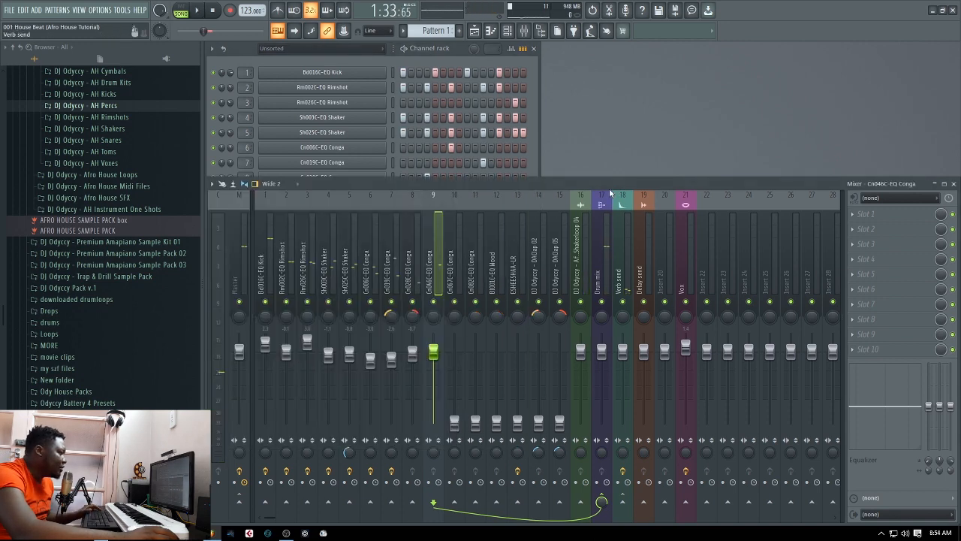
- Route the Cn046C conga to the Verb send and adjust the send level during playback
click(623, 502)
key(space)
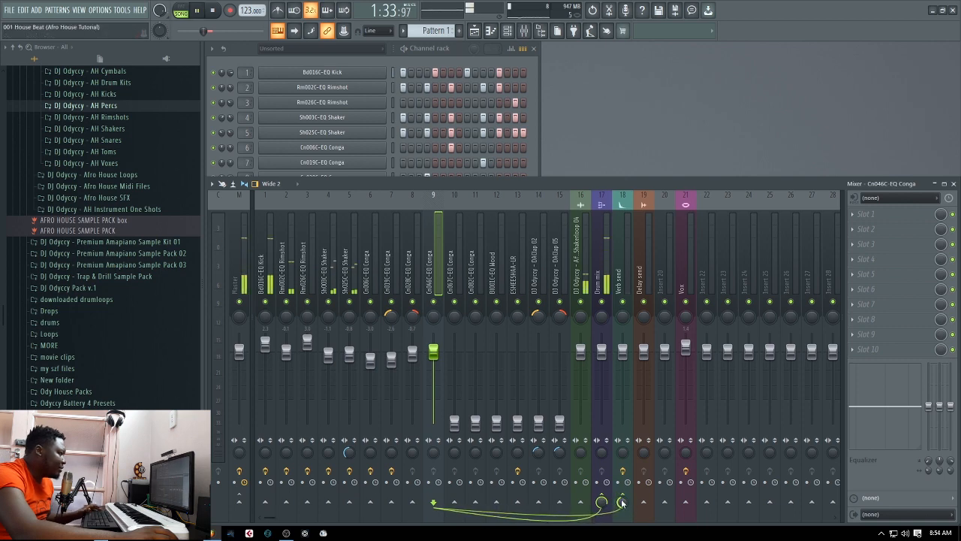
drag(622, 503, 622, 511)
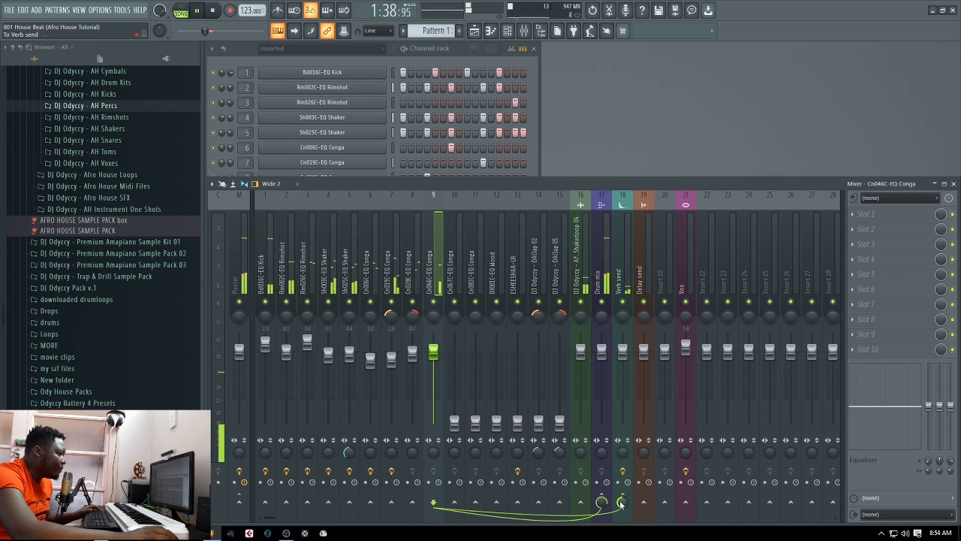
key(space)
- Insert Fruity Parametric EQ 2 on the Cn028C conga and load the DJ Odyccy Cutoff preset
click(412, 271)
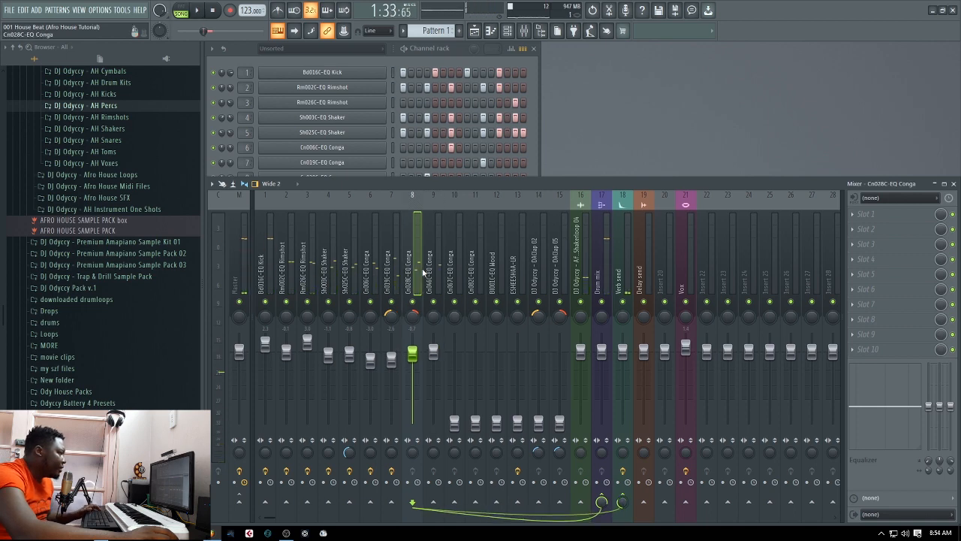
click(400, 272)
click(412, 272)
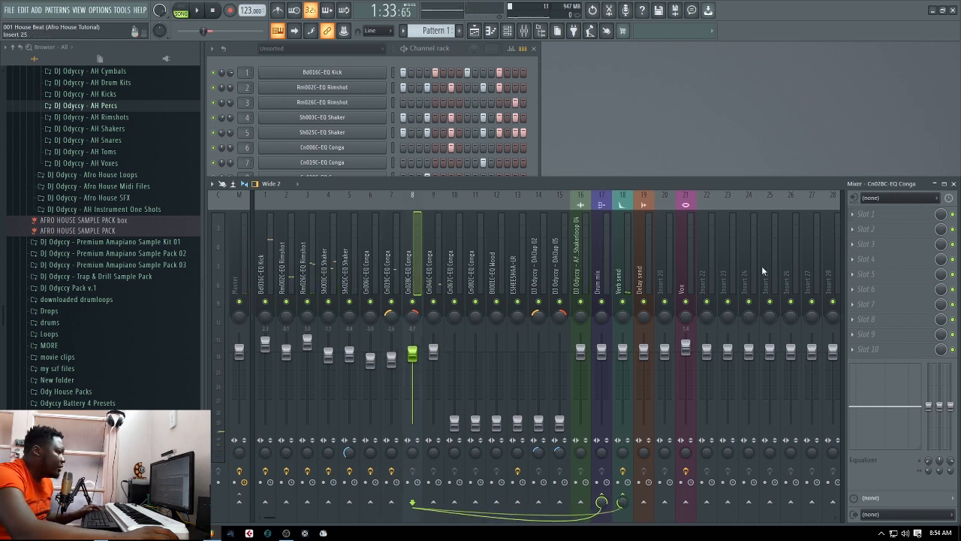
click(850, 226)
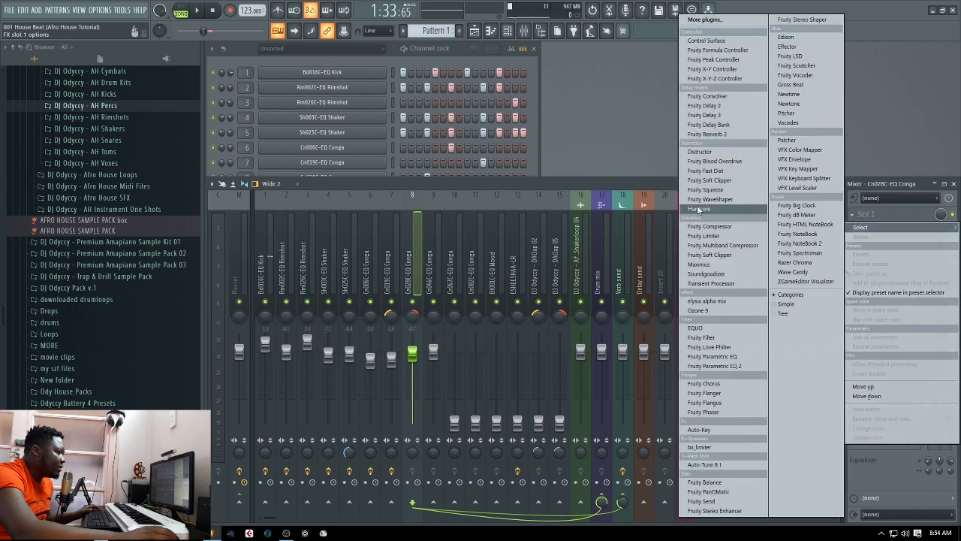
click(746, 367)
click(517, 120)
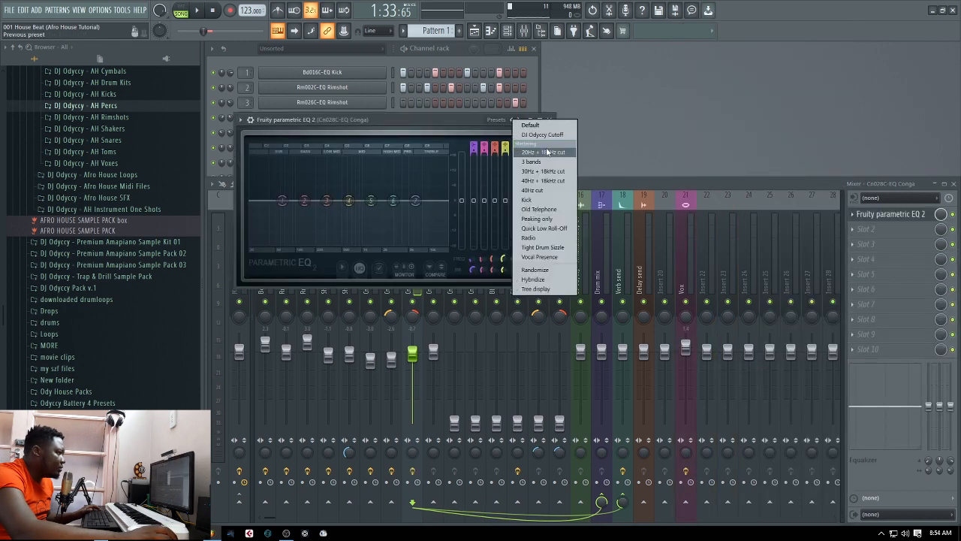
click(542, 135)
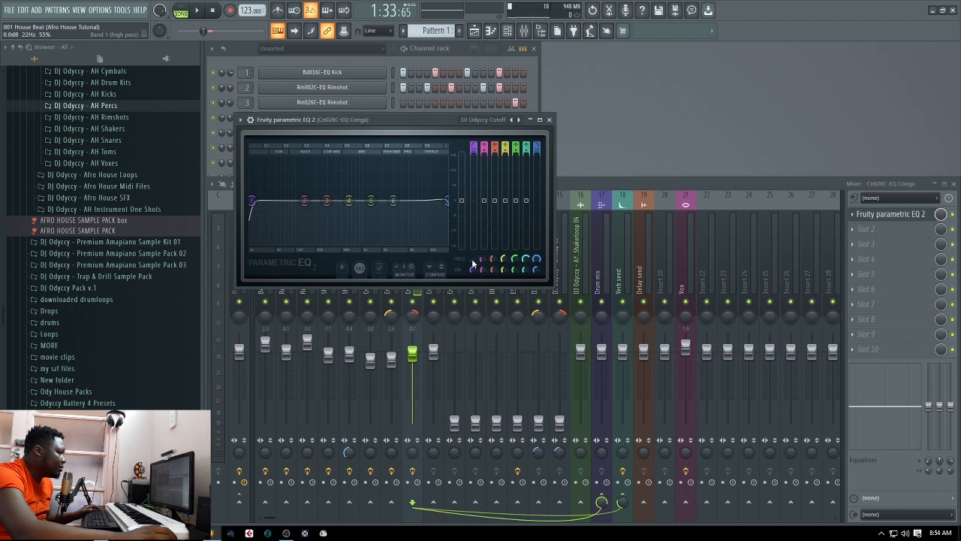
click(549, 119)
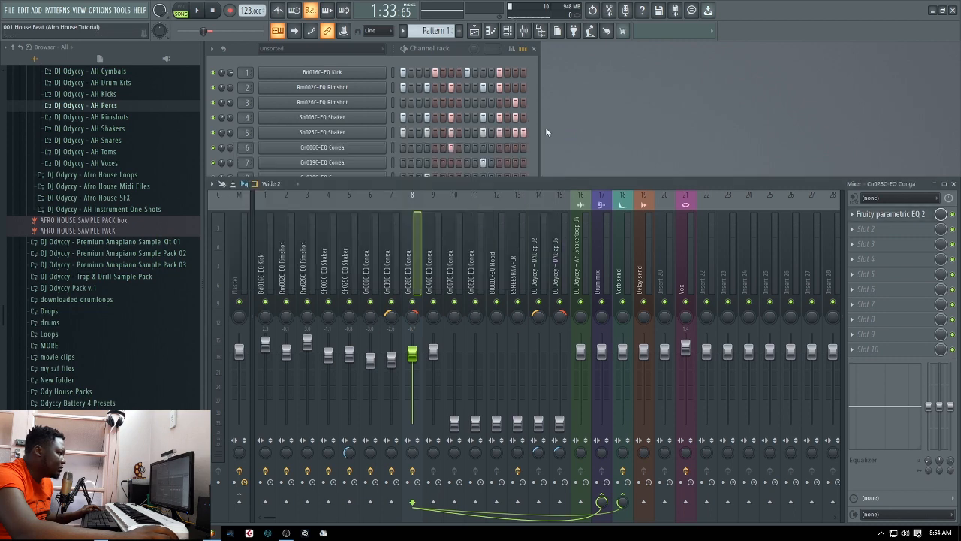
- Insert Fruity Parametric EQ 2 on the Cn046C conga with the DJ Odyccy Cutoff preset, raise its high-pass frequency and check it in playback
click(432, 258)
click(854, 215)
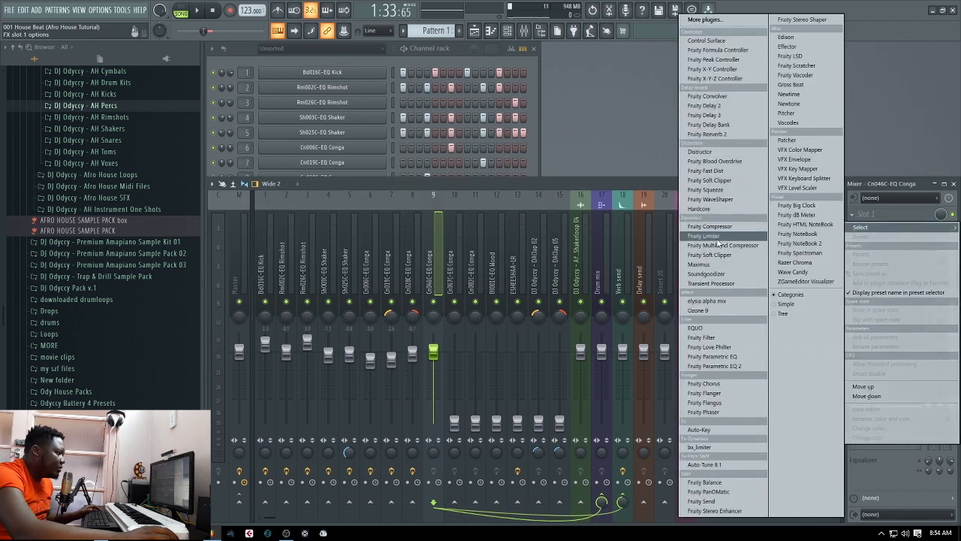
click(715, 366)
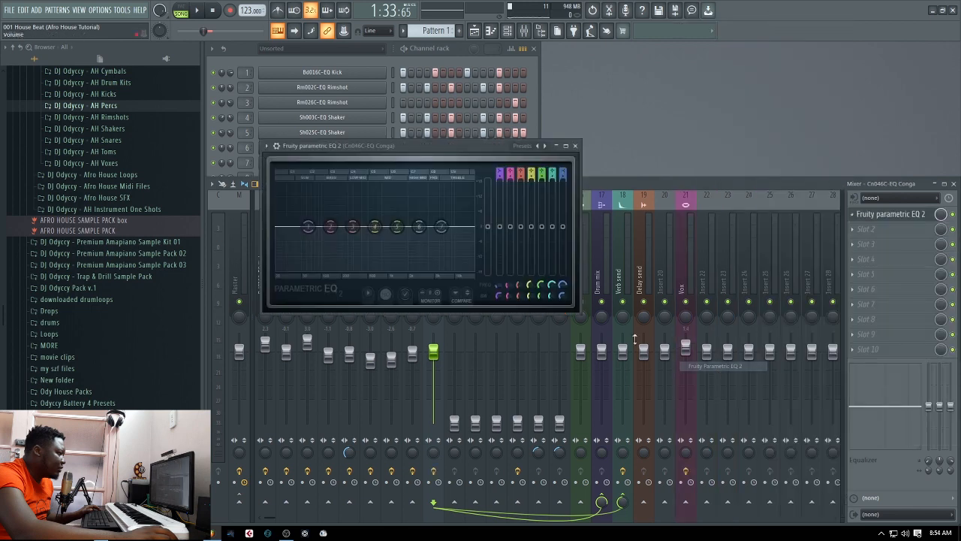
click(550, 148)
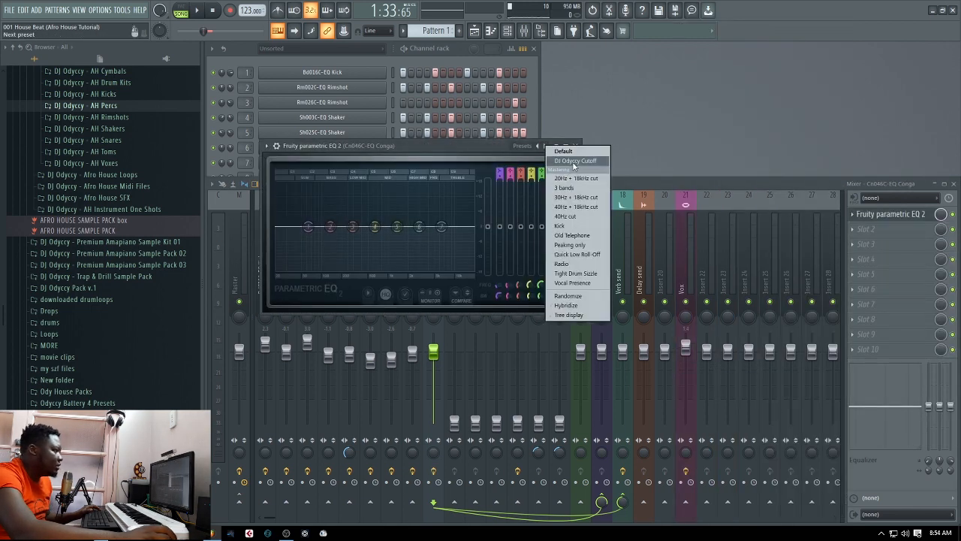
click(567, 161)
drag(498, 290, 498, 263)
click(575, 146)
key(space)
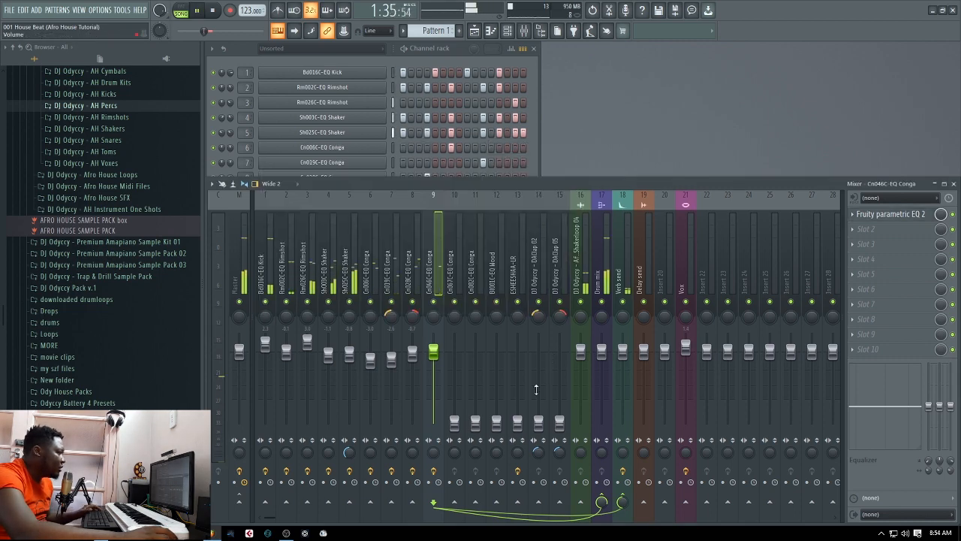
key(space)
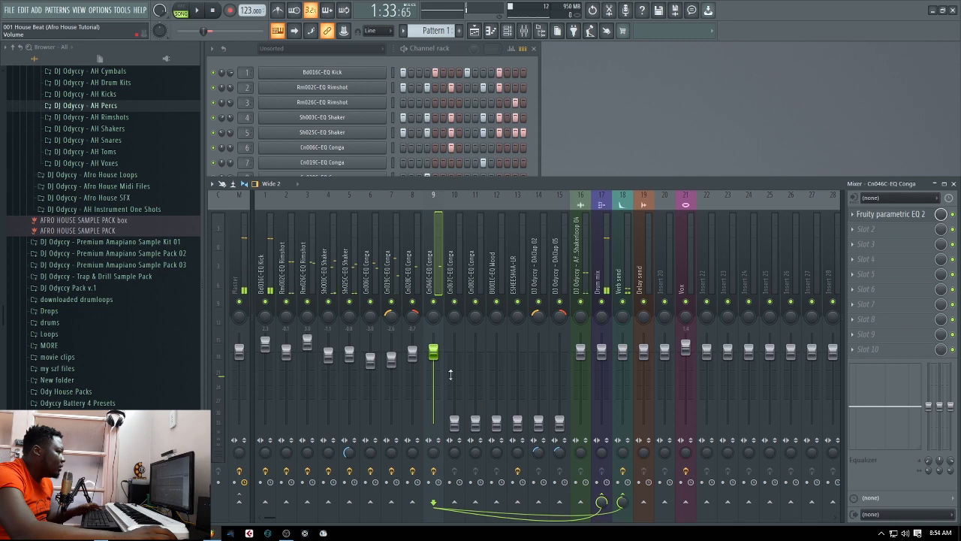
- Raise the Cn067C conga's fader to 0.0 dB while listening to it in the mix
click(455, 434)
drag(455, 427, 454, 377)
click(439, 285)
click(462, 272)
click(479, 295)
key(space)
click(459, 279)
drag(454, 379, 456, 355)
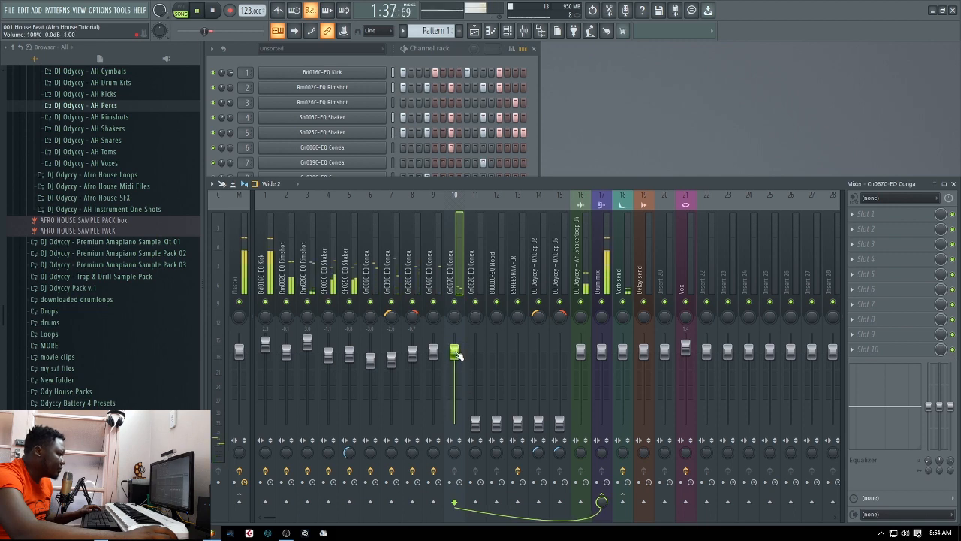
key(space)
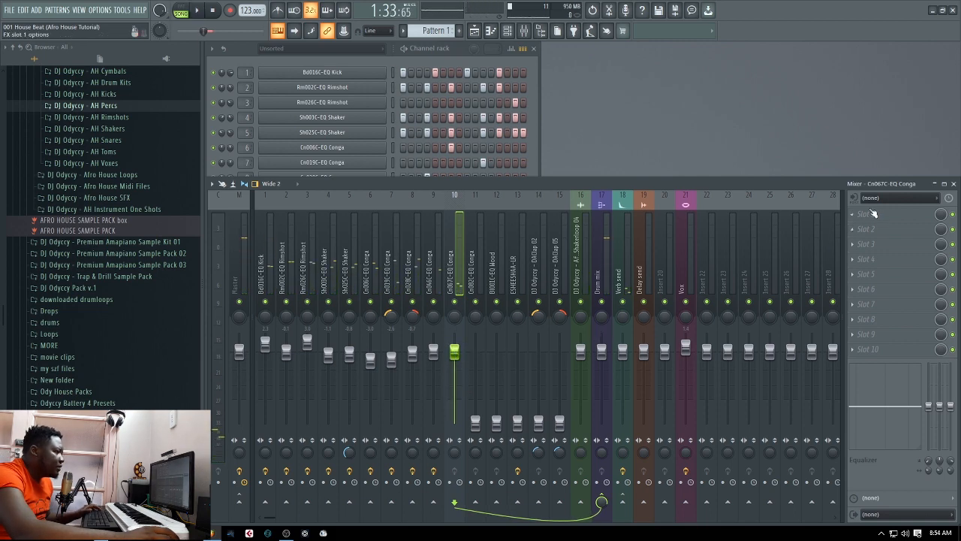
- Insert Fruity Parametric EQ 2 on the Cn067C conga, load the DJ Odyccy Cutoff preset and raise the high-pass frequency
click(873, 216)
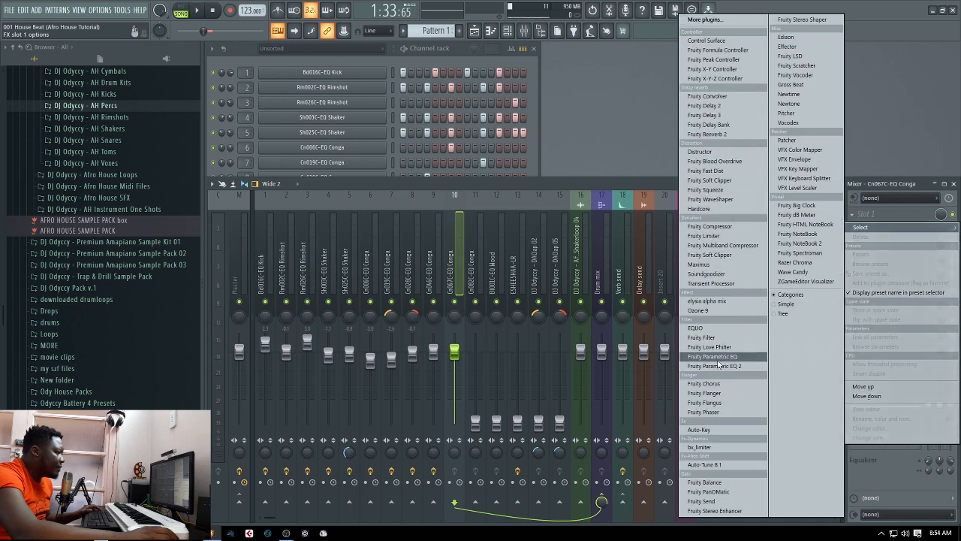
click(719, 366)
click(563, 172)
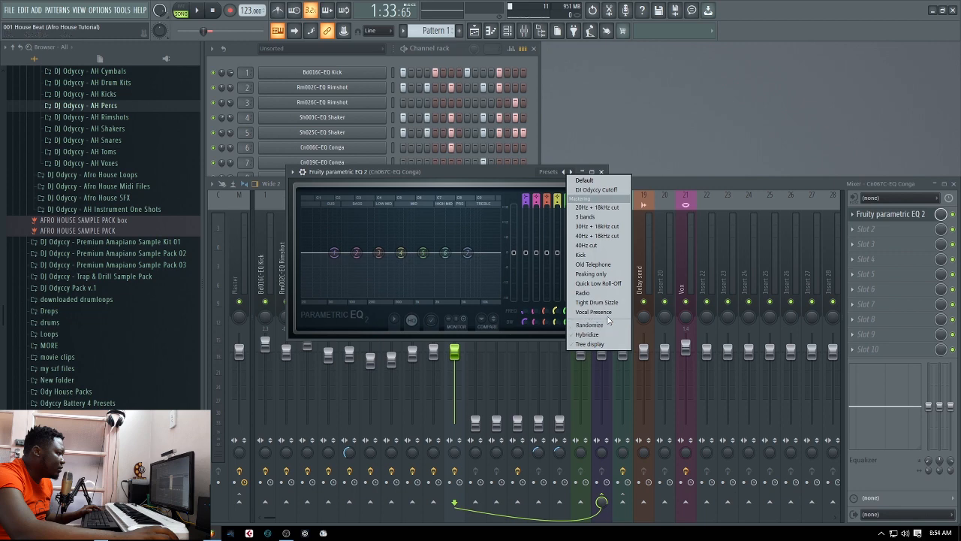
click(600, 189)
drag(526, 312, 525, 300)
key(space)
click(602, 172)
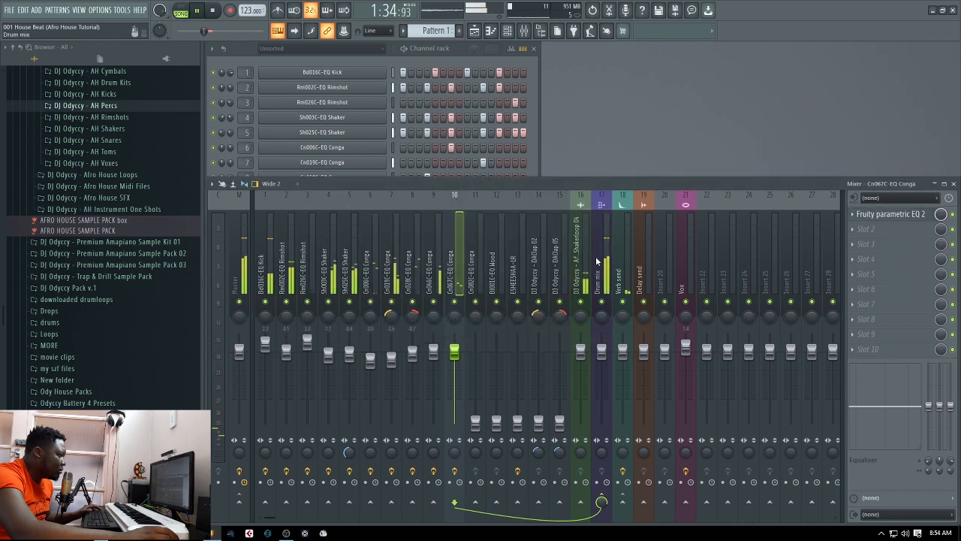
- Raise the Cn082C conga's fader to about -2.3 dB and insert Fruity Parametric EQ 2 with the DJ Odyccy Cutoff preset
click(477, 276)
key(space)
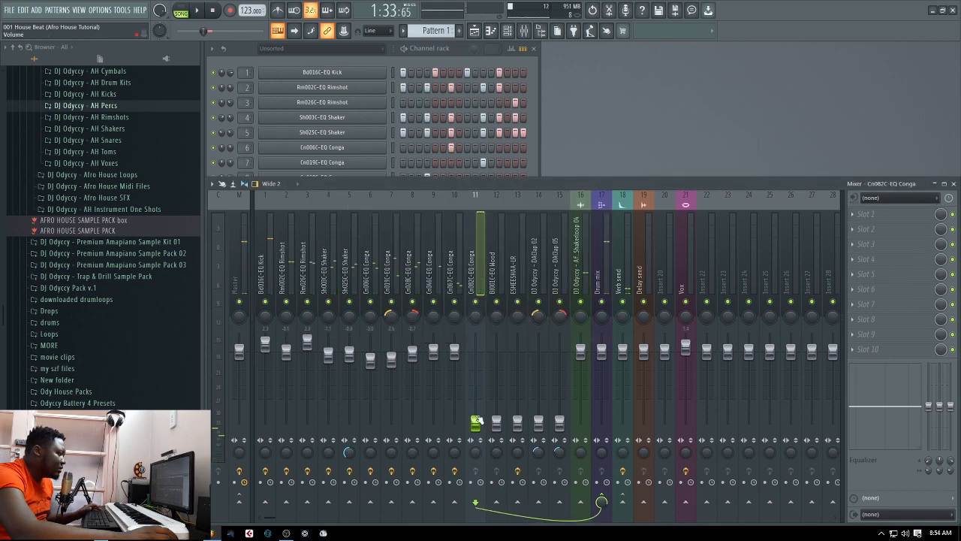
click(855, 216)
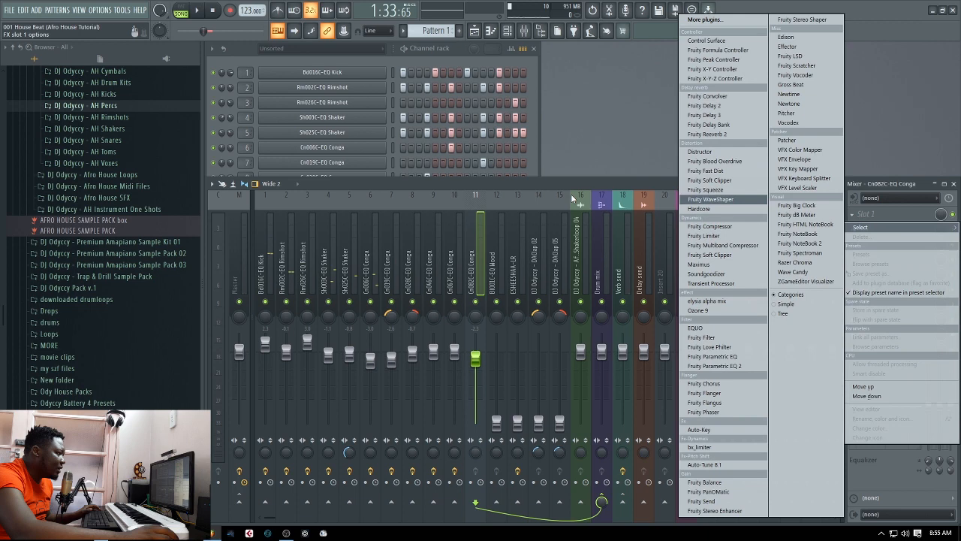
click(706, 366)
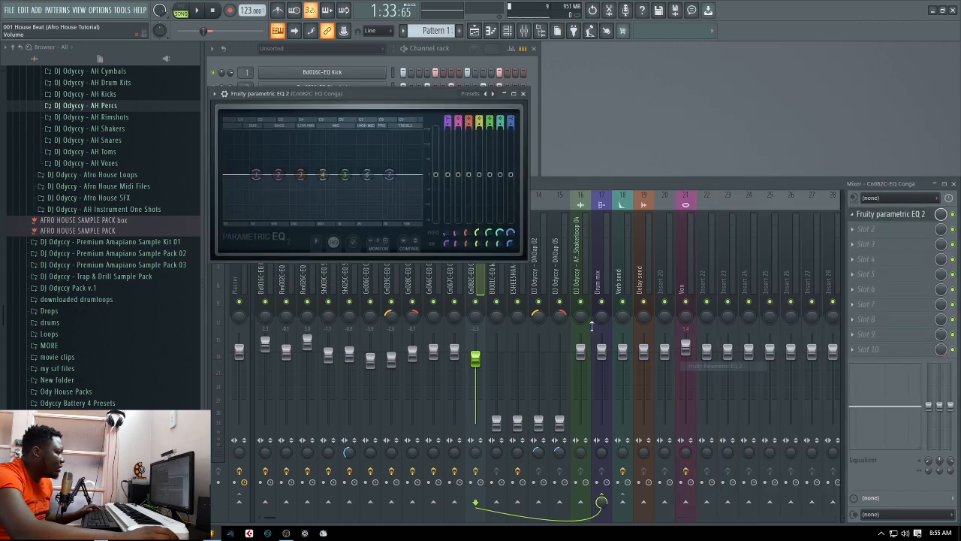
right_click(492, 93)
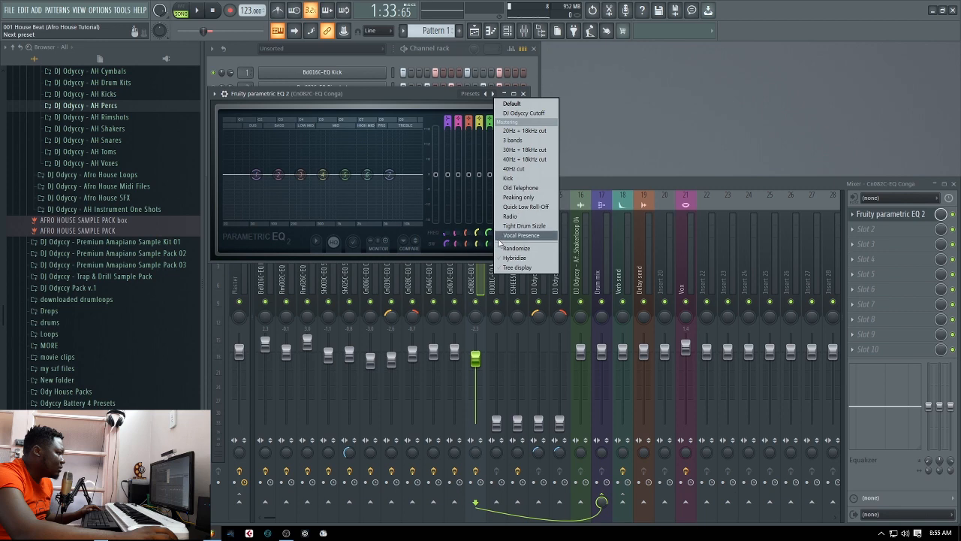
click(525, 113)
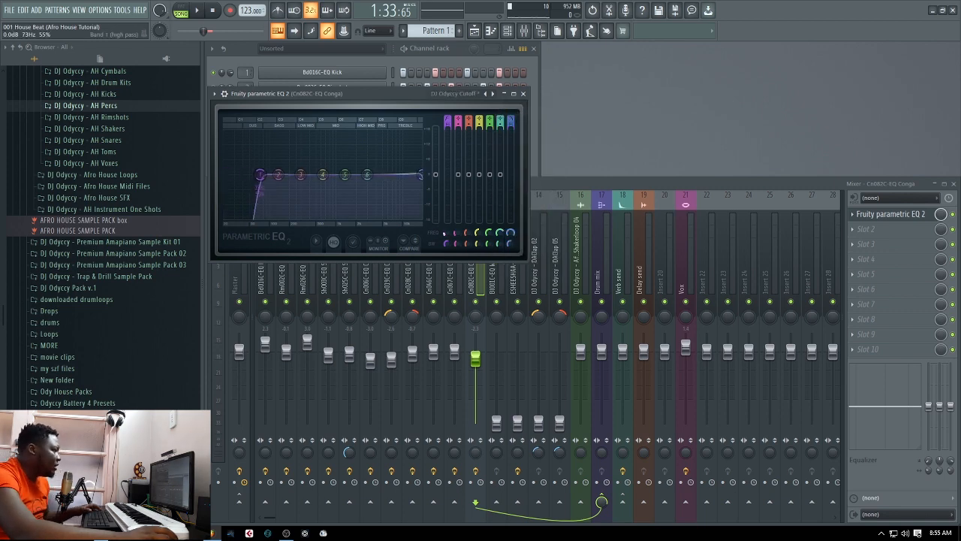
- Set the Cn082C conga's EQ high-pass band to about 68 Hz during playback
key(space)
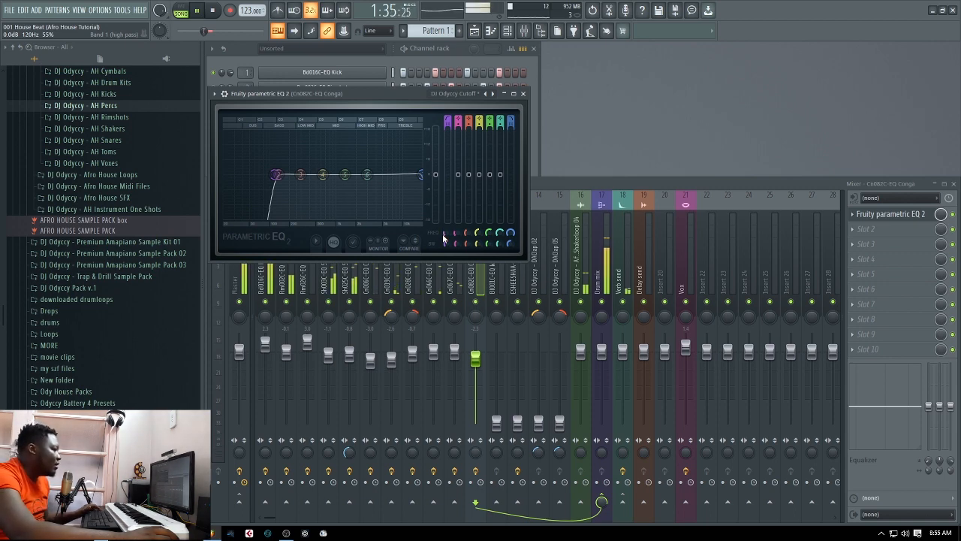
drag(276, 174, 253, 174)
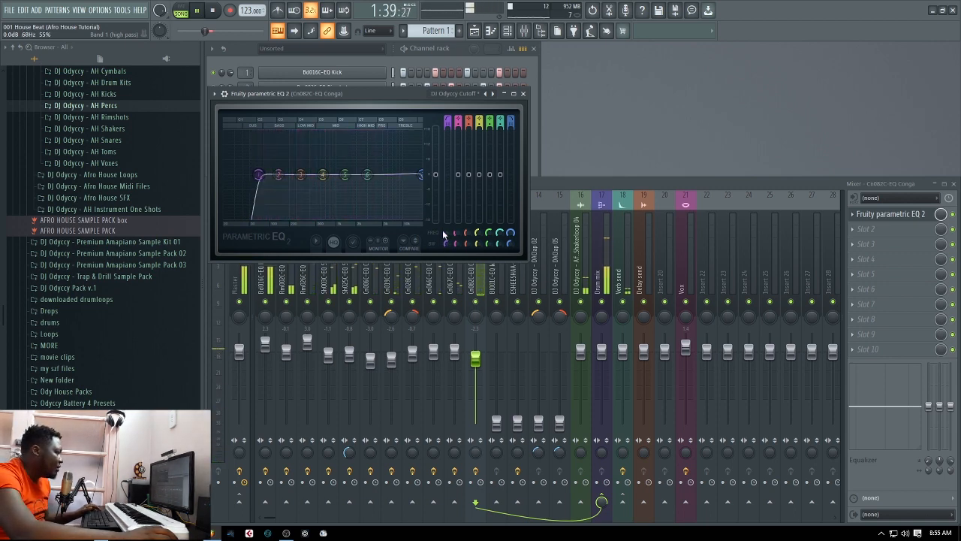
click(523, 93)
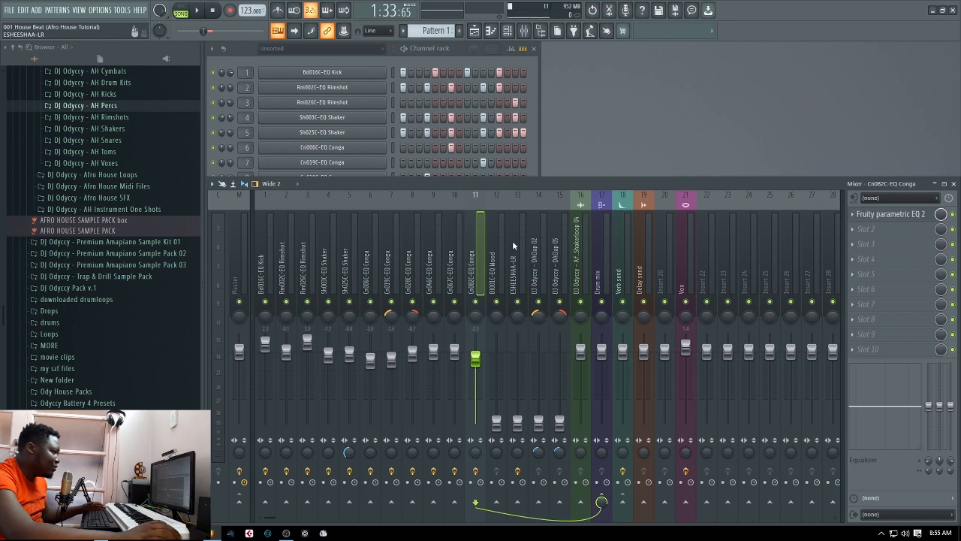
- Raise the wood track's fader to about -1.8 dB during playback and widen its stereo separation
drag(496, 422, 497, 376)
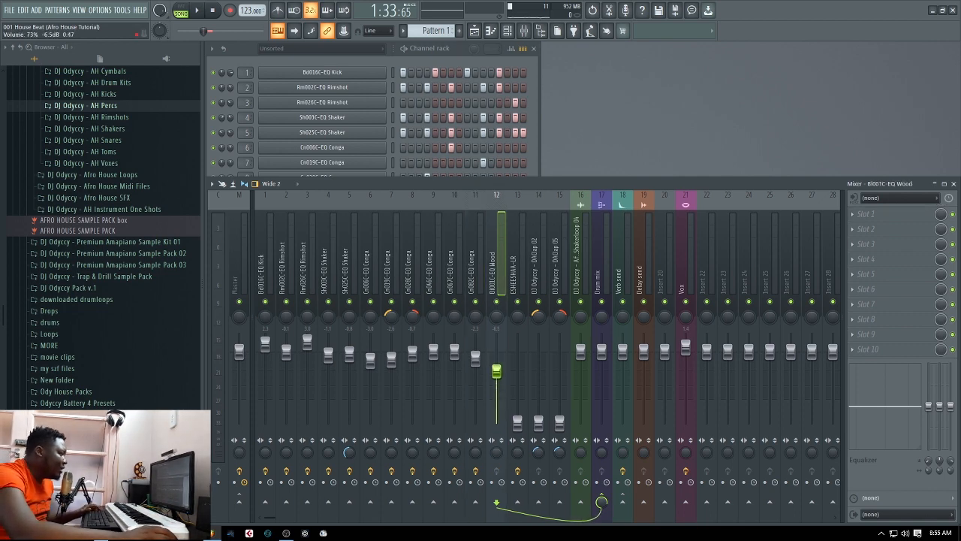
key(space)
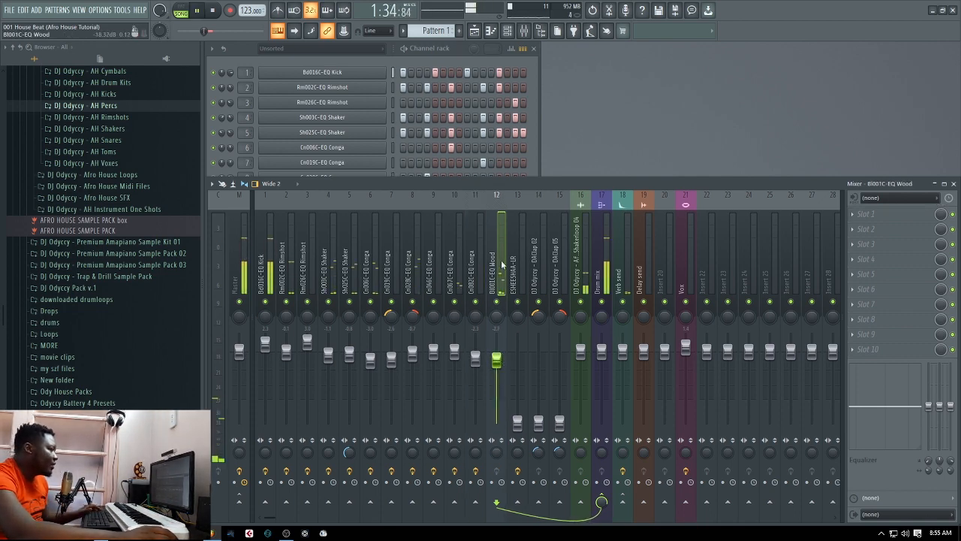
drag(501, 368, 501, 365)
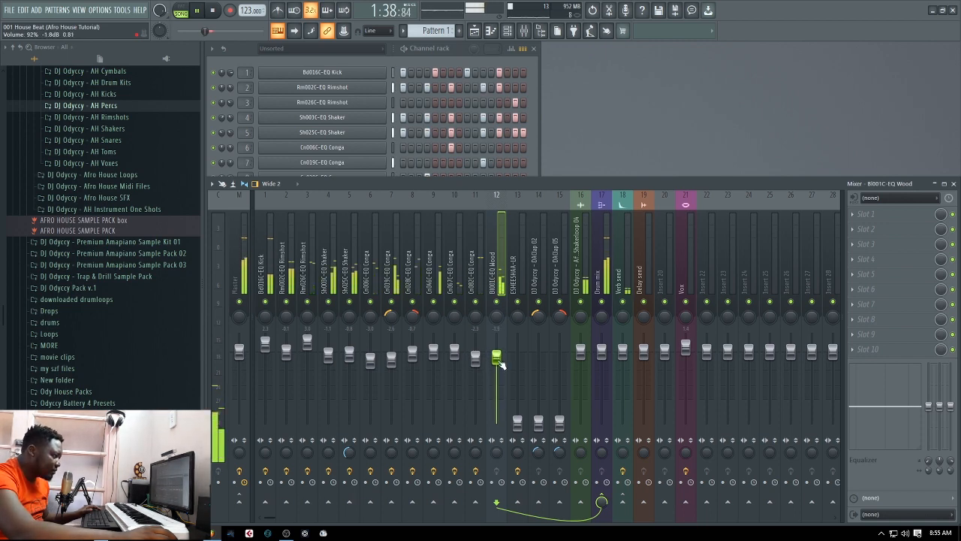
drag(501, 455, 501, 477)
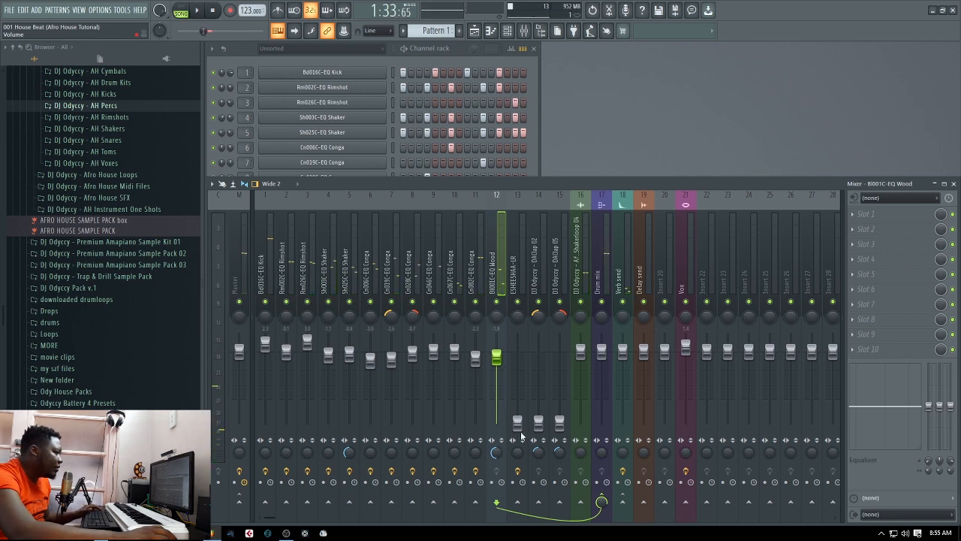
- Raise the ESHEESHAA-LR fader to about -4.6 dB and insert Fruity Parametric EQ 2 with the DJ Odyccy Cutoff preset
drag(518, 425, 518, 396)
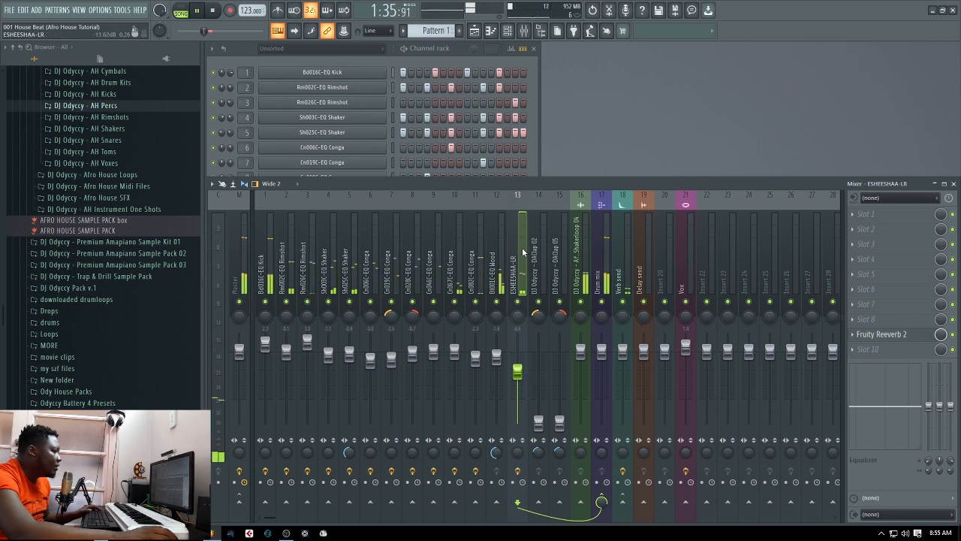
drag(517, 369, 517, 366)
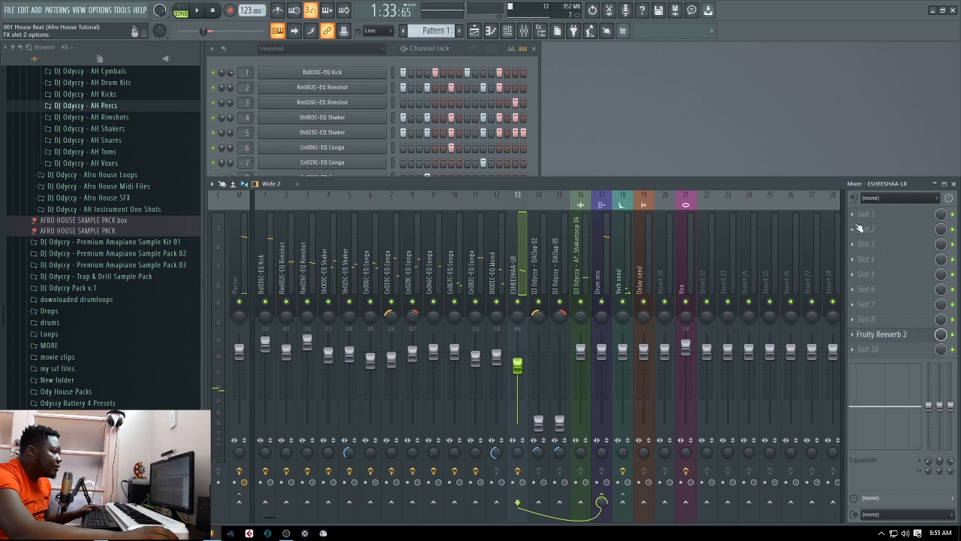
click(860, 229)
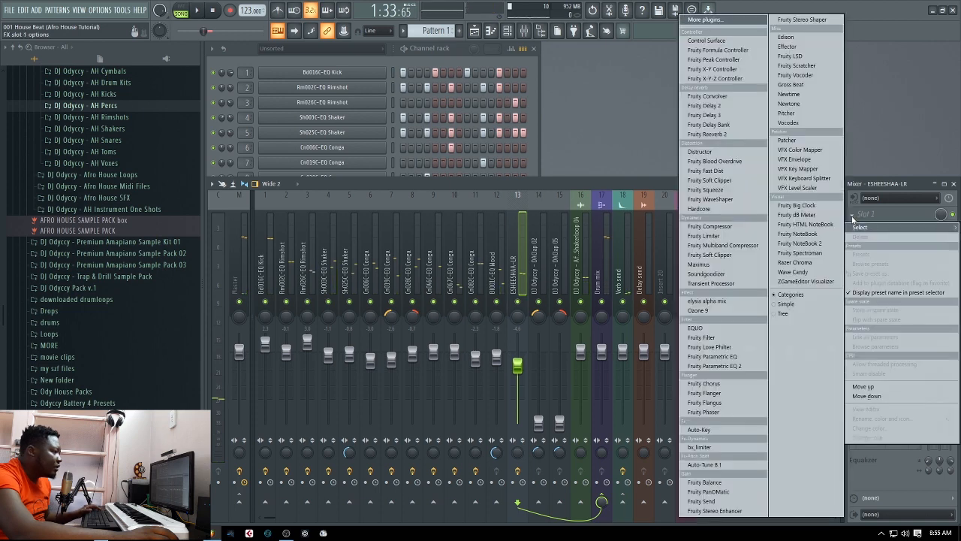
click(742, 365)
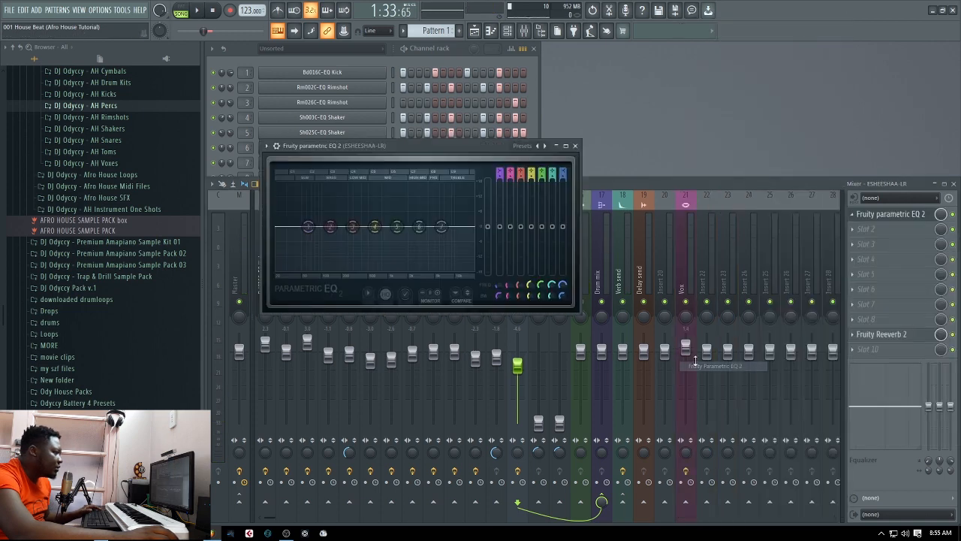
click(543, 148)
click(560, 159)
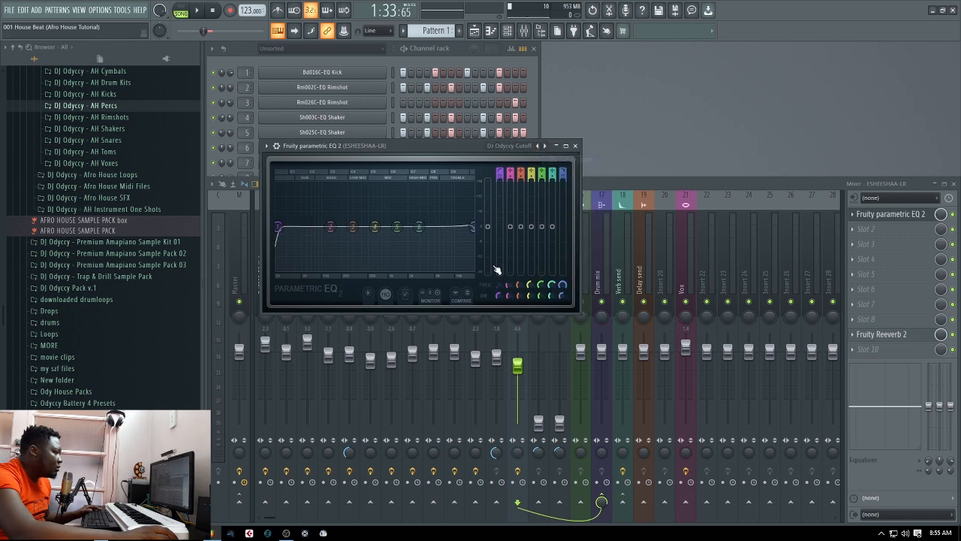
- Set the ESHEESHAA-LR EQ's high-pass band to about 458 Hz while listening in playback
drag(499, 286, 499, 253)
key(space)
drag(499, 286, 499, 254)
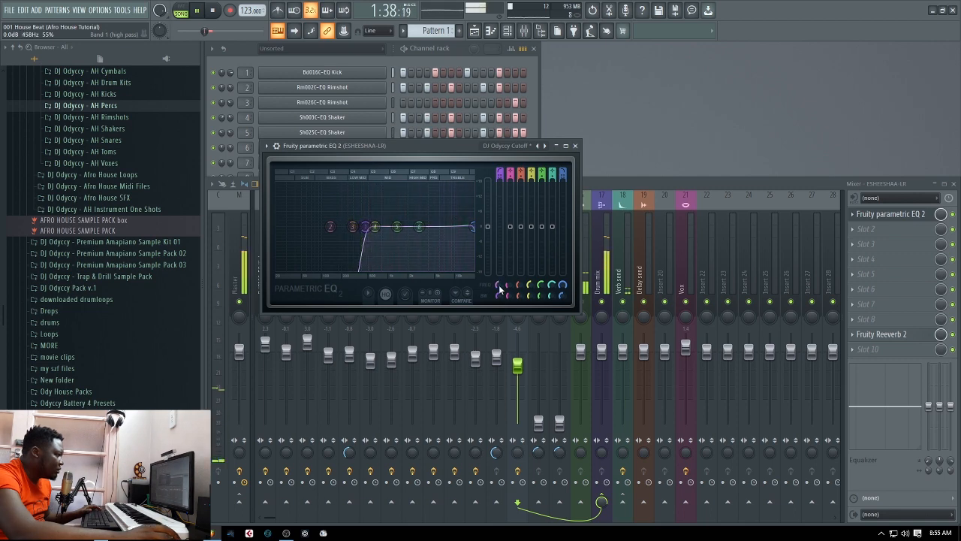
click(575, 146)
key(space)
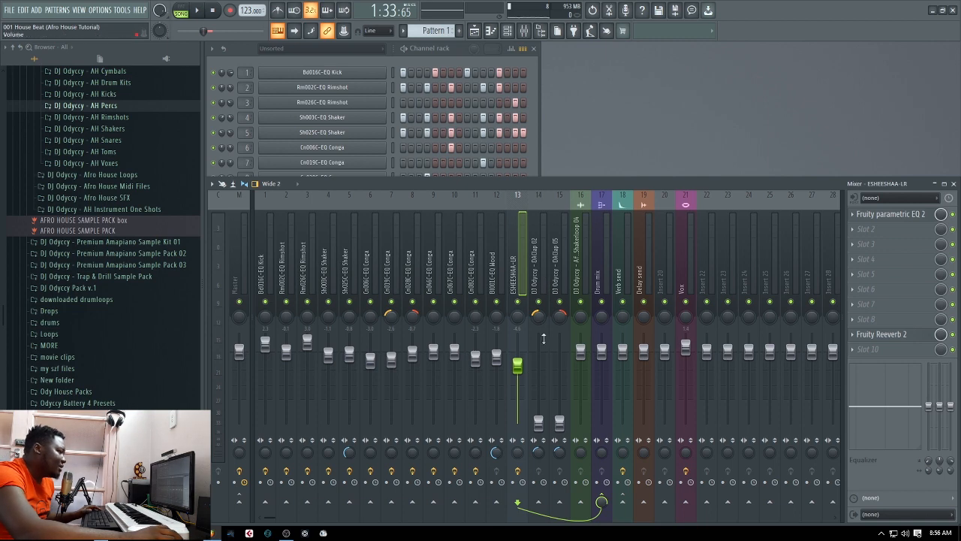
- Raise the faders of DAClap 02 and DAClap 05 together to about -6.0 dB while checking in playback
click(539, 260)
click(560, 425)
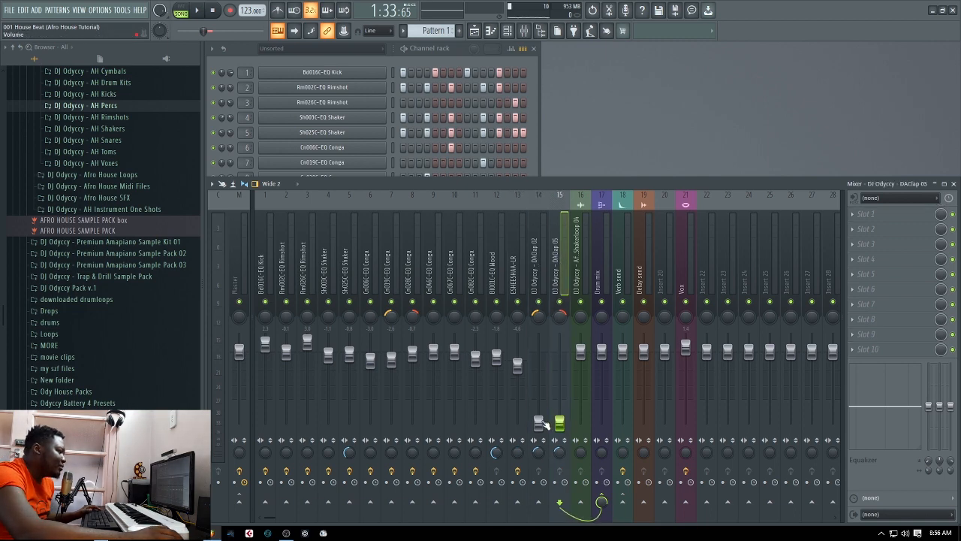
click(539, 262)
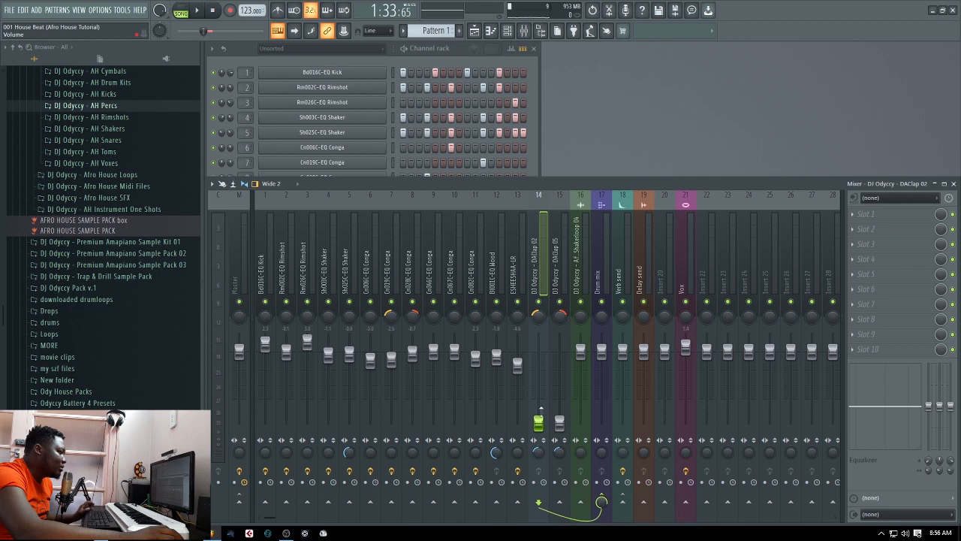
ctrl+click(560, 272)
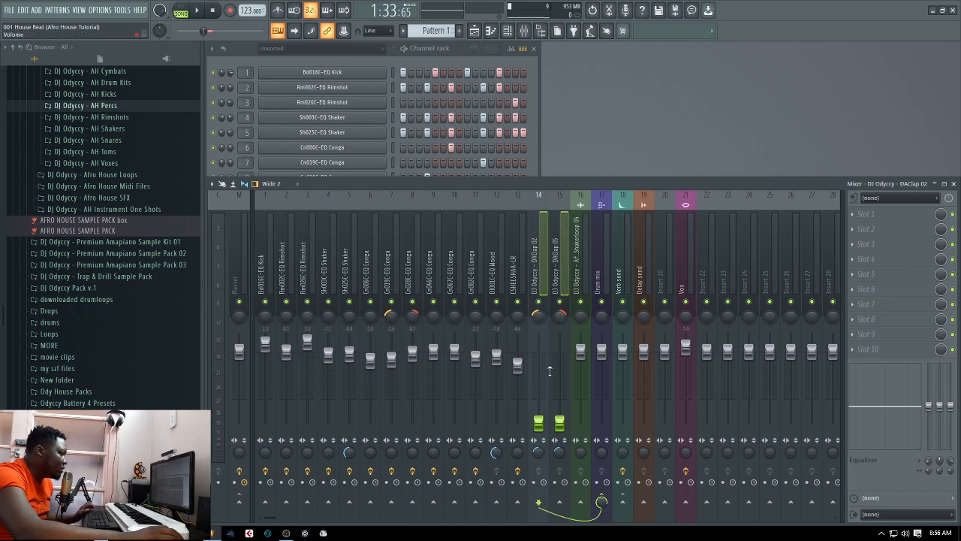
drag(542, 426, 542, 371)
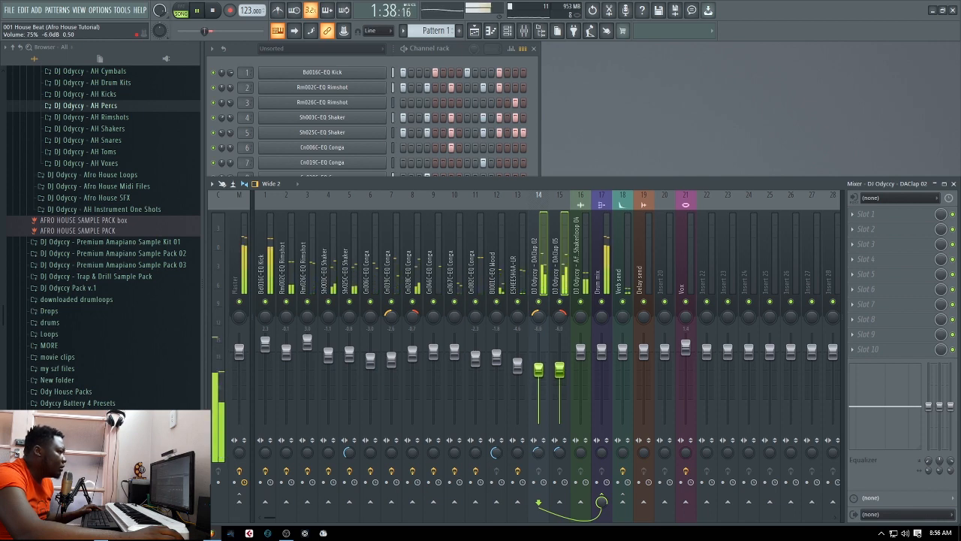
key(space)
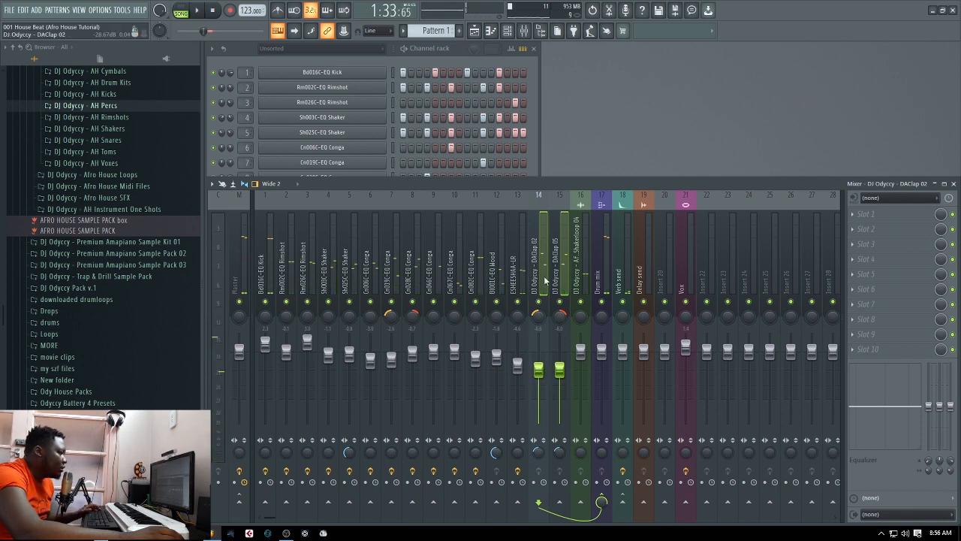
- Route DAClap 02 to the Verb send and set its send level to about 22% after listening in playback
click(520, 276)
click(537, 275)
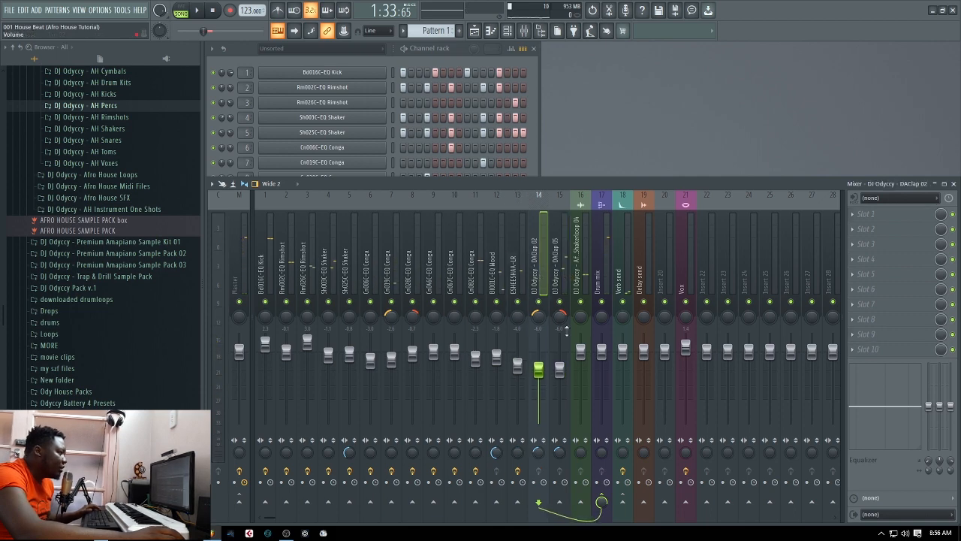
click(622, 499)
key(space)
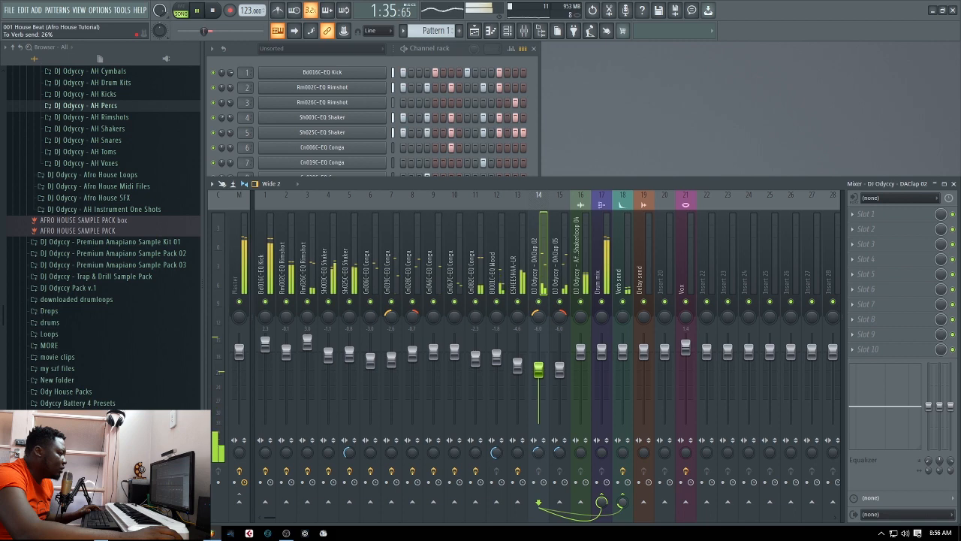
key(space)
scroll(622, 498, down, 2)
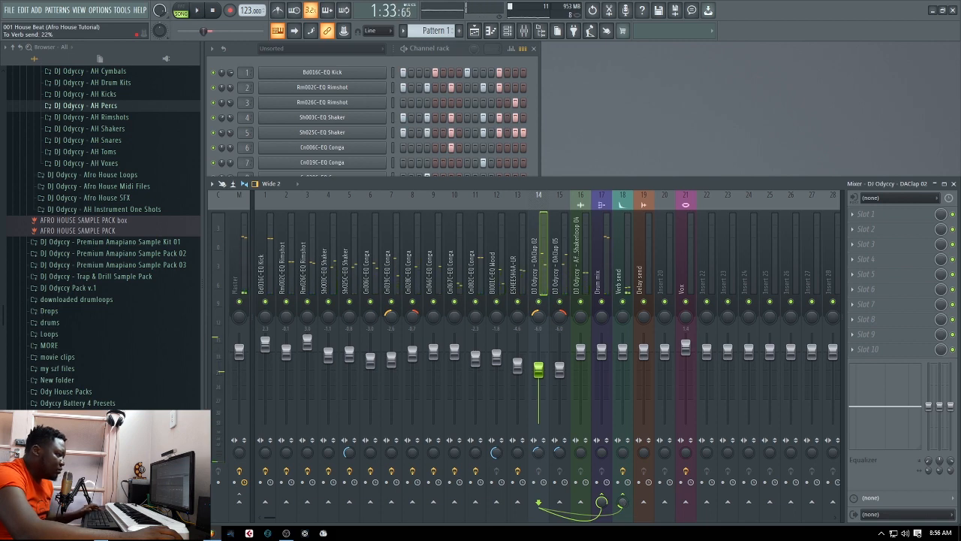
- Route DAClap 05 to the Verb send and set its send level to about 27% while listening in playback
click(554, 263)
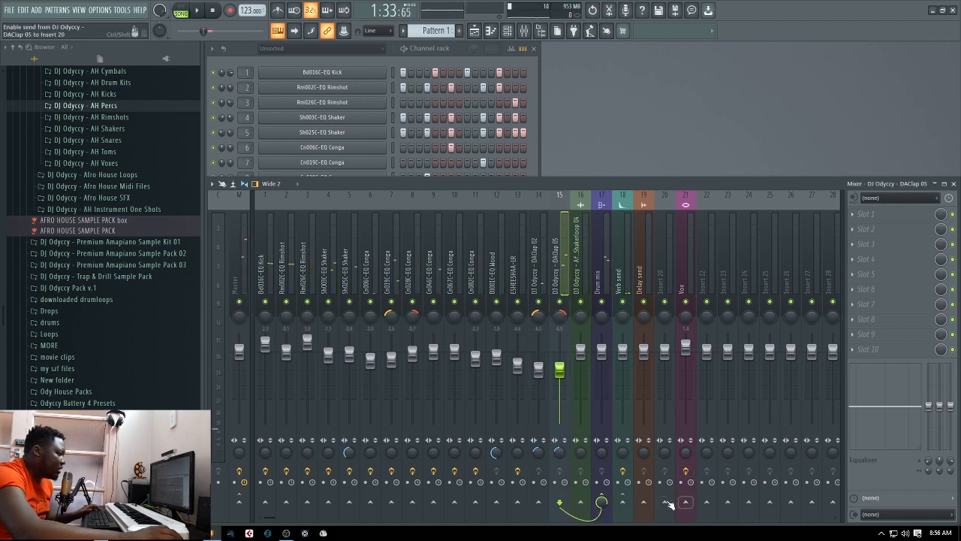
click(623, 503)
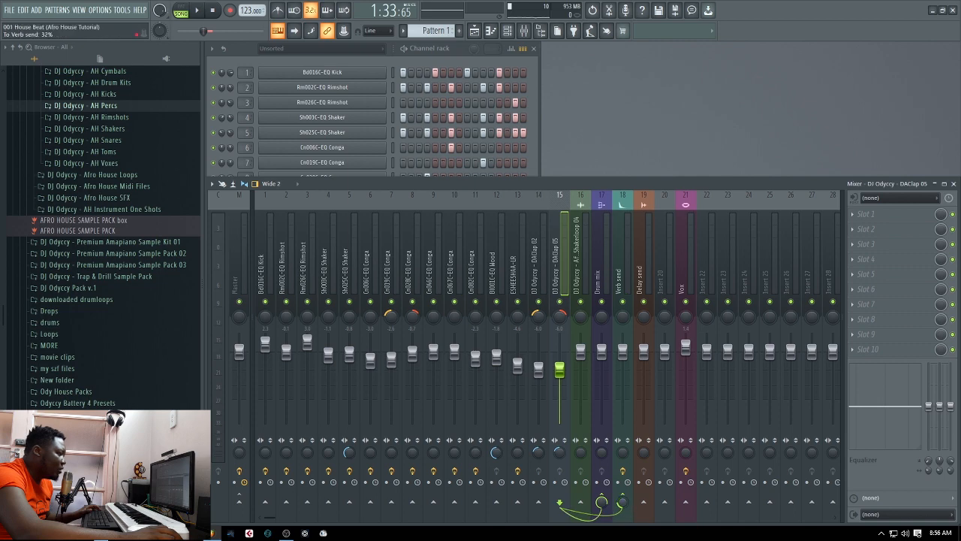
key(space)
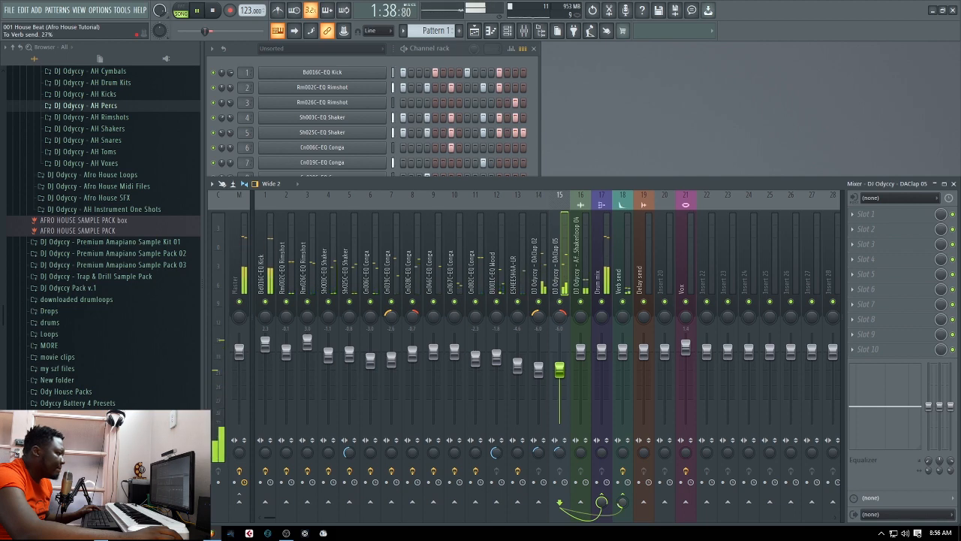
key(space)
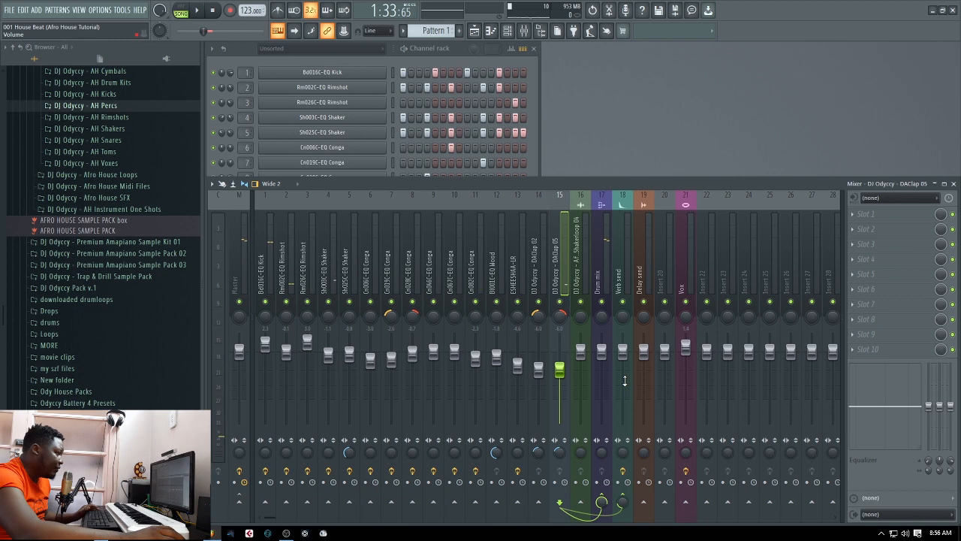
- Listen to the looped section with the playlist in view and return to the mixer
click(478, 31)
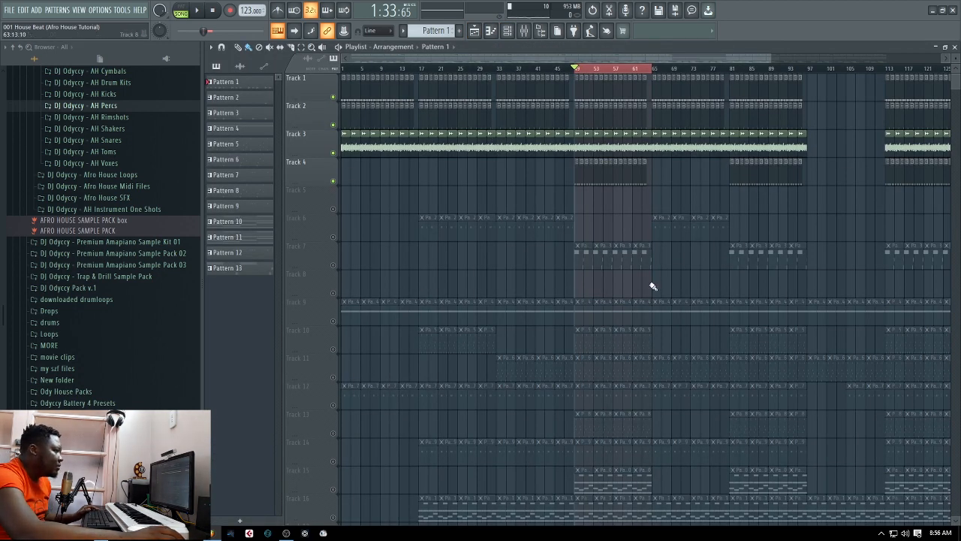
key(space)
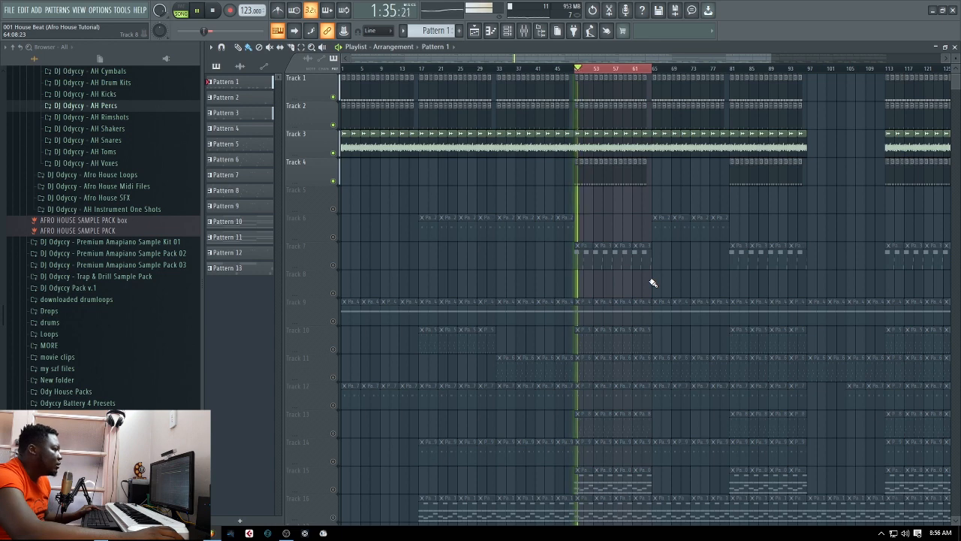
key(space)
key(F9)
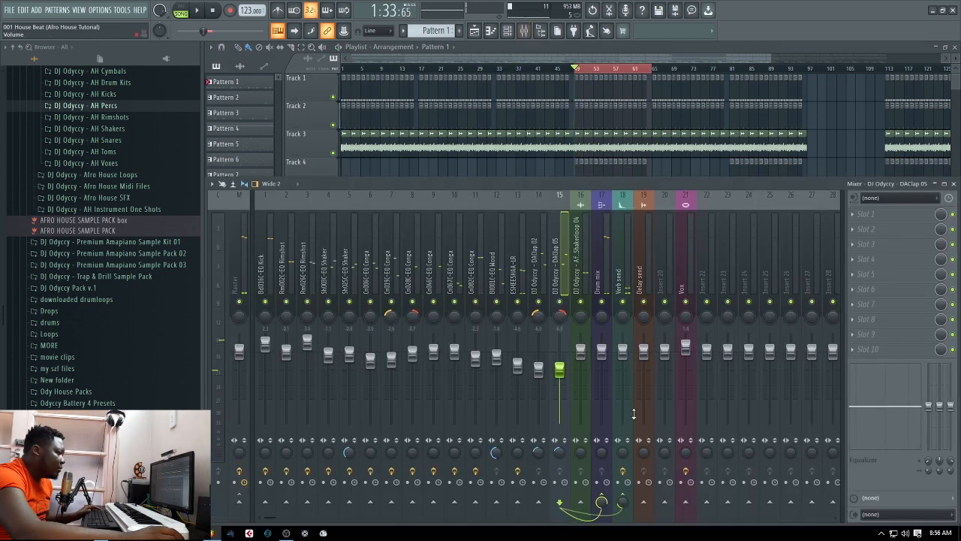
- Lower DAClap 02's Verb send level to 0%, reduce DAClap 05's Verb send too, and check the claps in playback
click(542, 263)
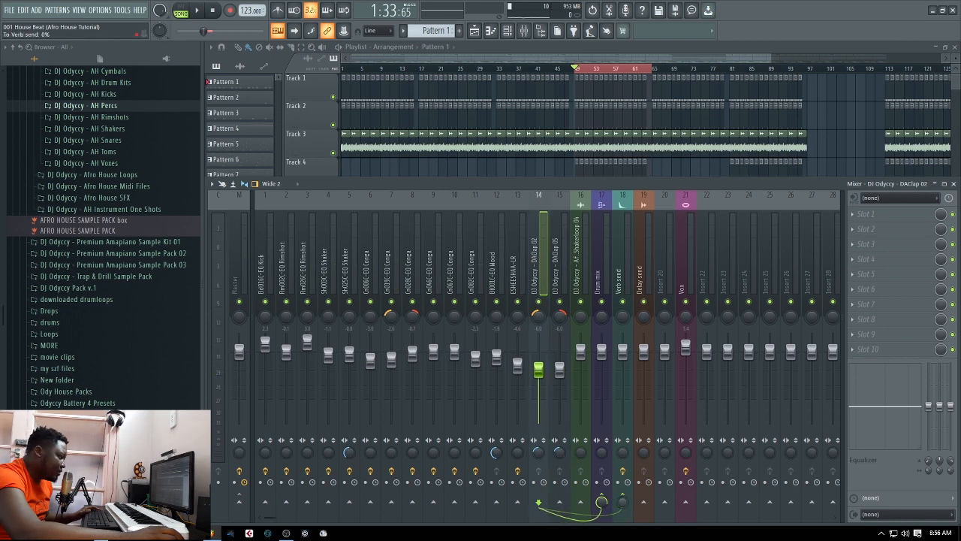
click(561, 264)
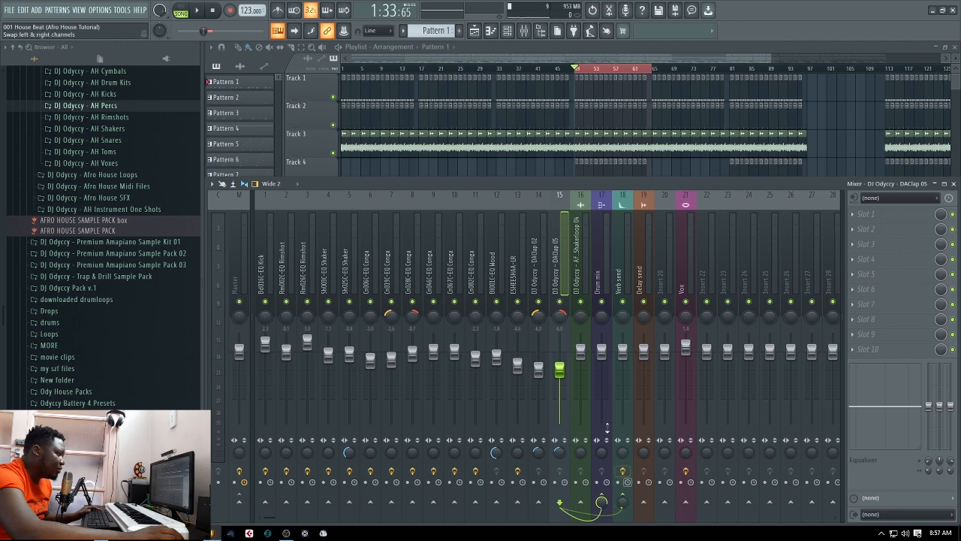
click(543, 259)
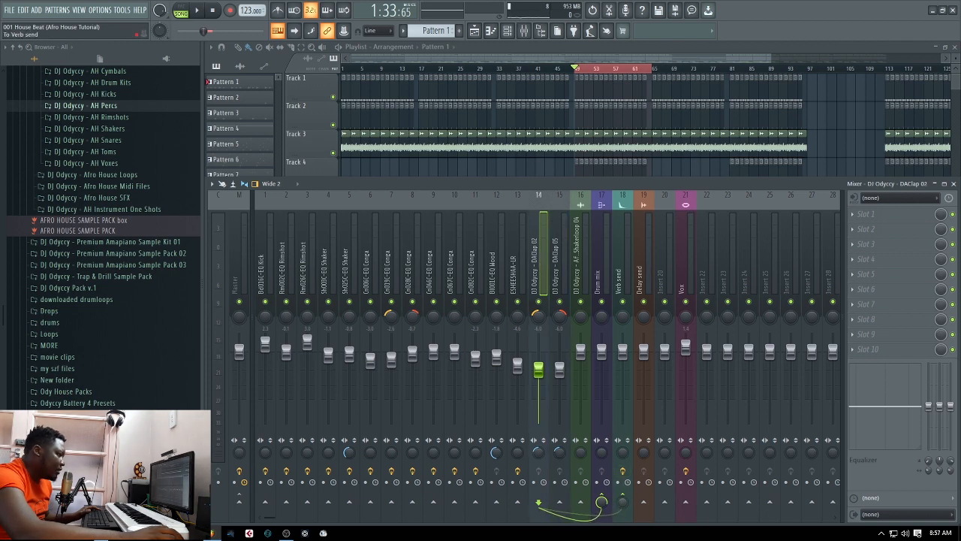
key(space)
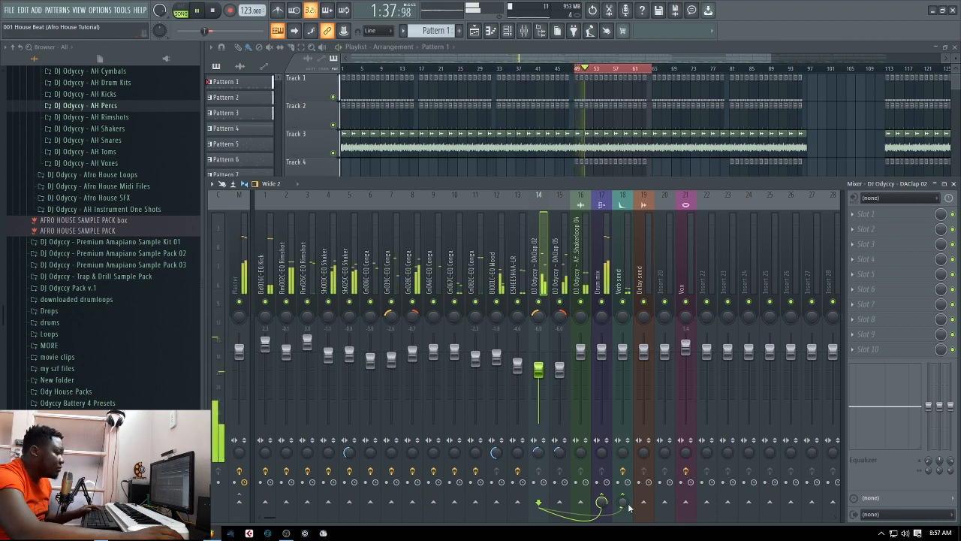
key(space)
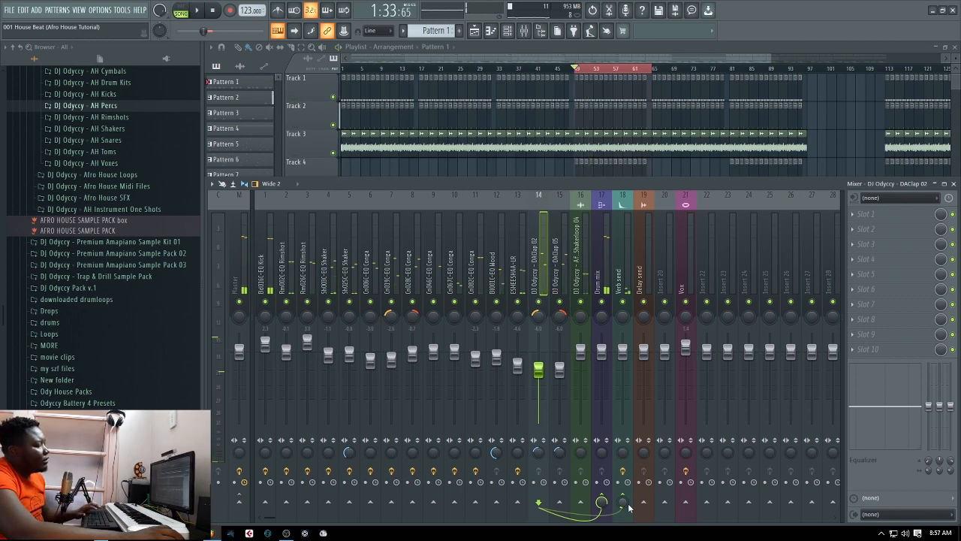
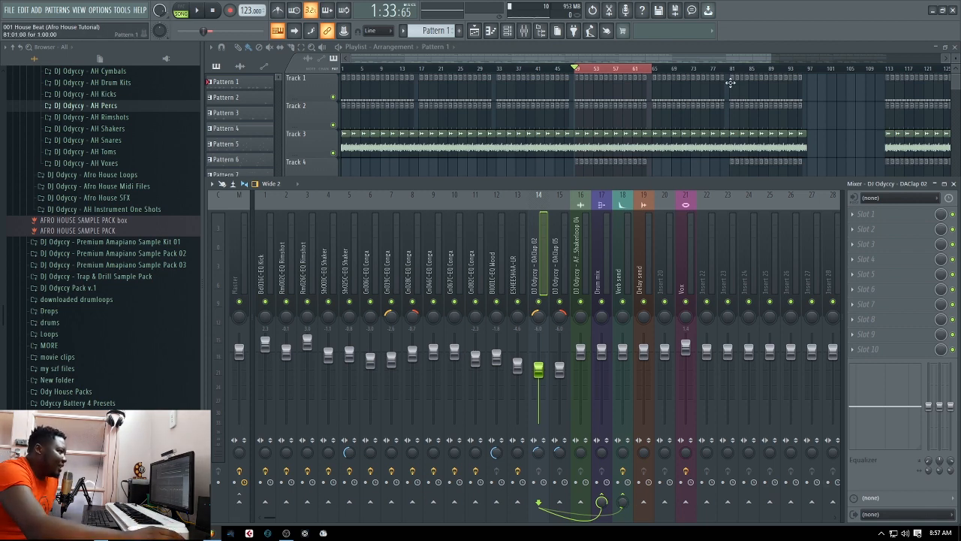
- Unmute Track 7 and Track 9 in the playlist, auditioning the looped section in between
key(F9)
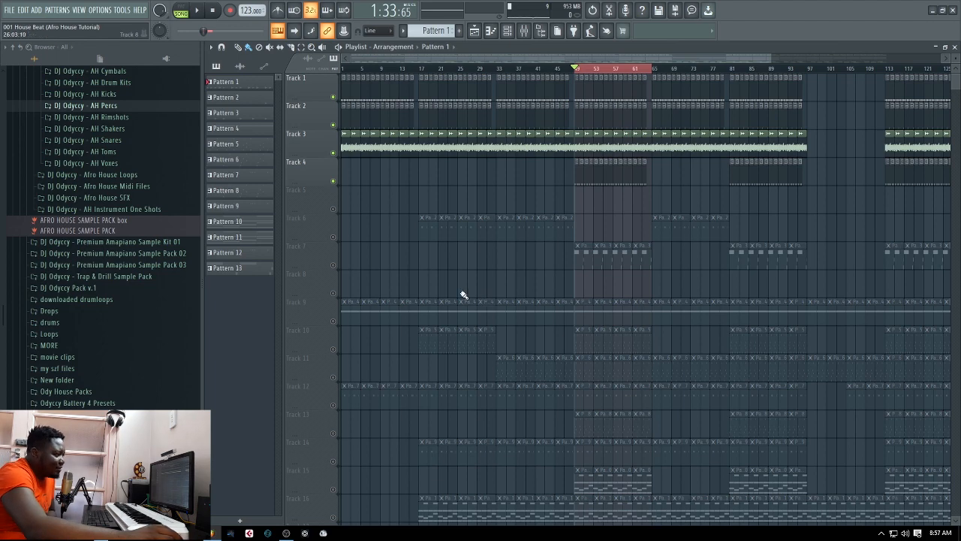
click(333, 266)
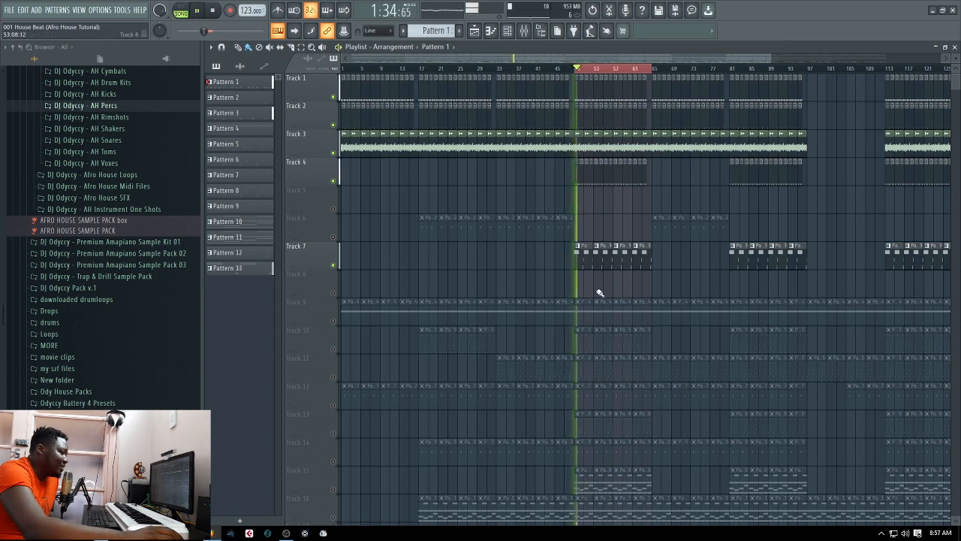
key(space)
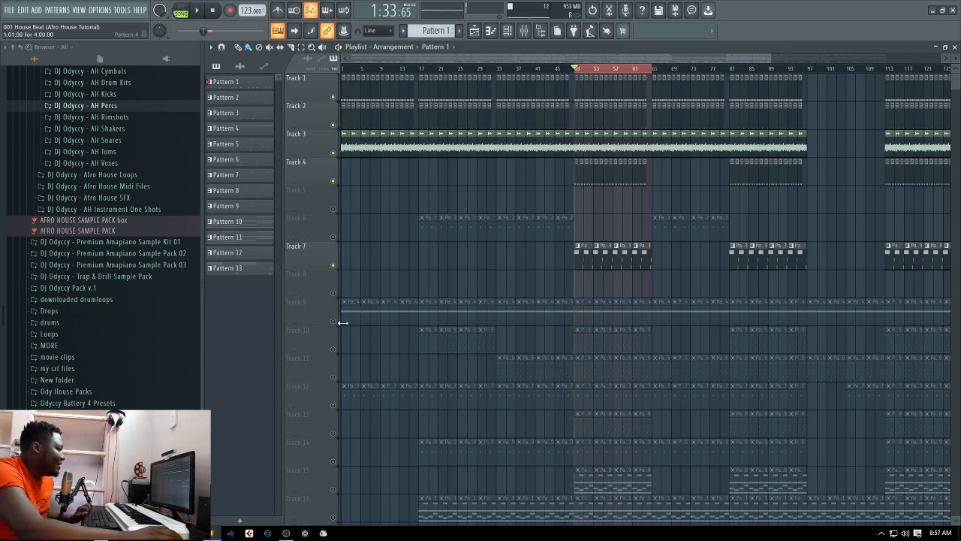
click(333, 321)
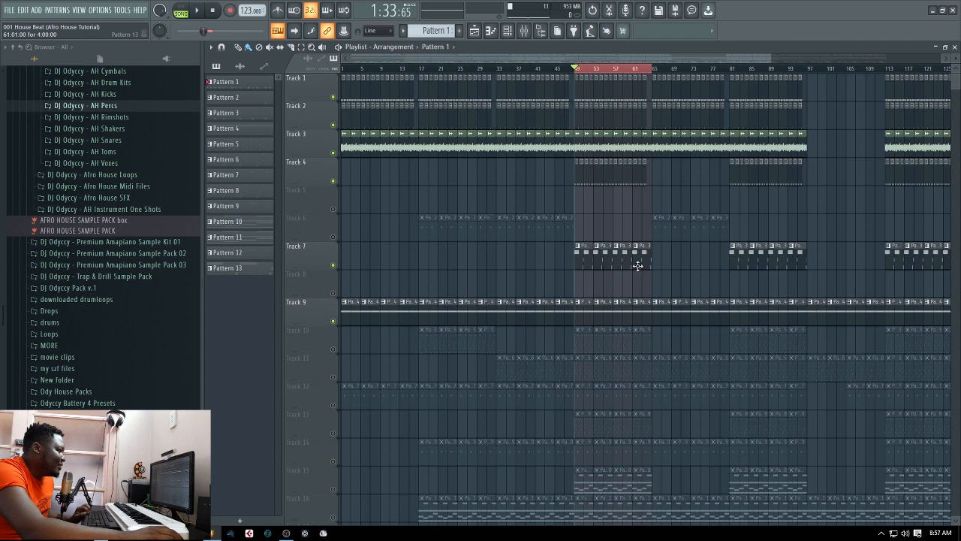
- Examine Pattern 13's channels in the channel rack and return to the playlist
click(955, 46)
click(534, 138)
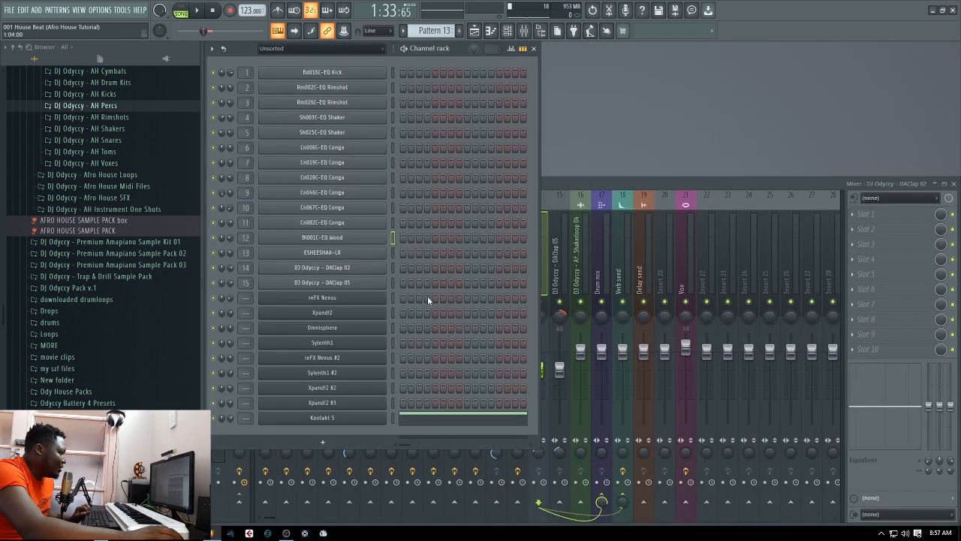
click(474, 31)
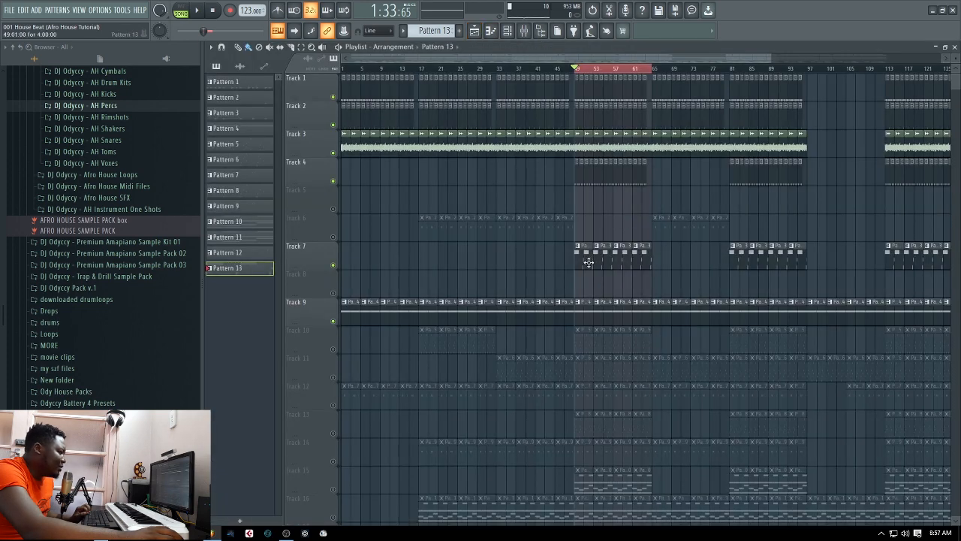
- Play the looped section and unmute Tracks 10, 11, 12 and 13 one by one
key(space)
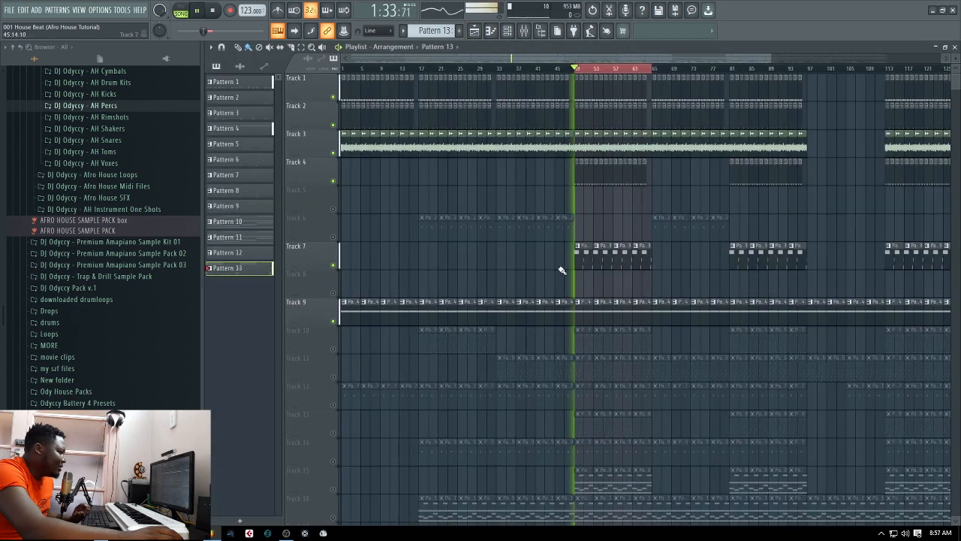
click(332, 348)
click(332, 377)
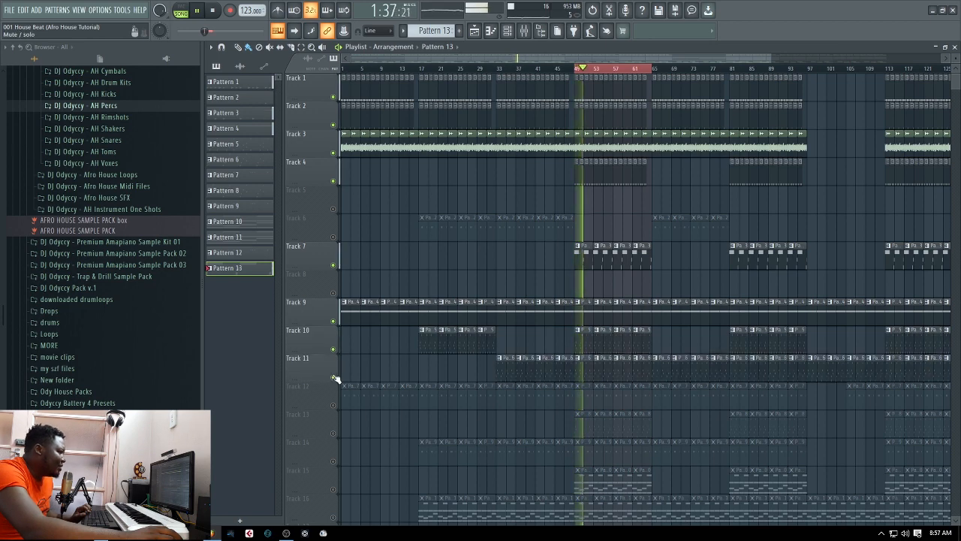
click(333, 405)
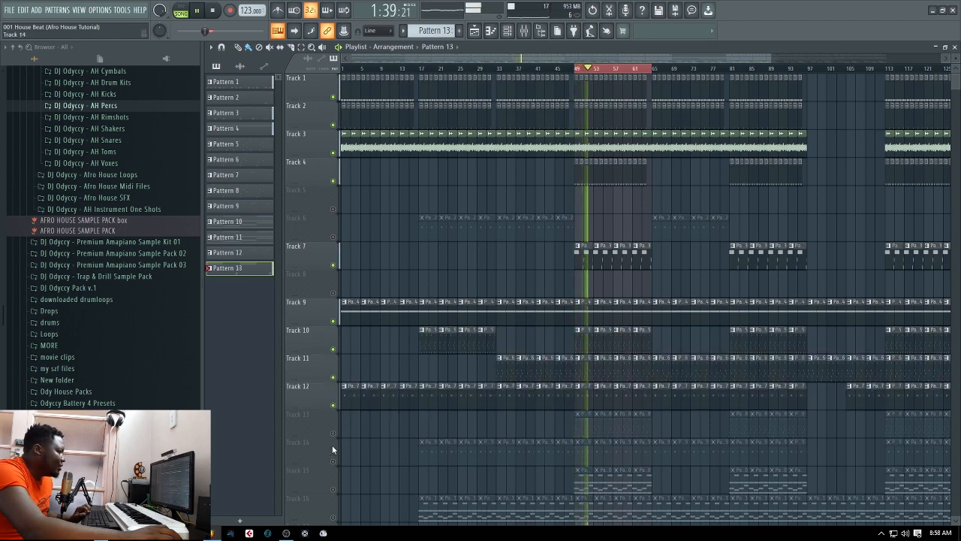
click(333, 433)
- Unmute Tracks 14, 15 and 16 in the playlist during playback
scroll(390, 398, down, 5)
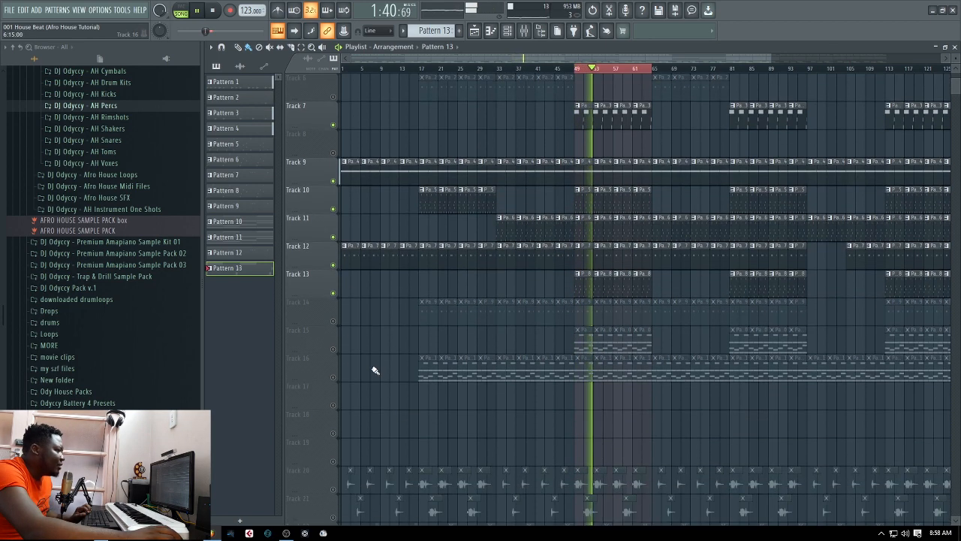
click(332, 321)
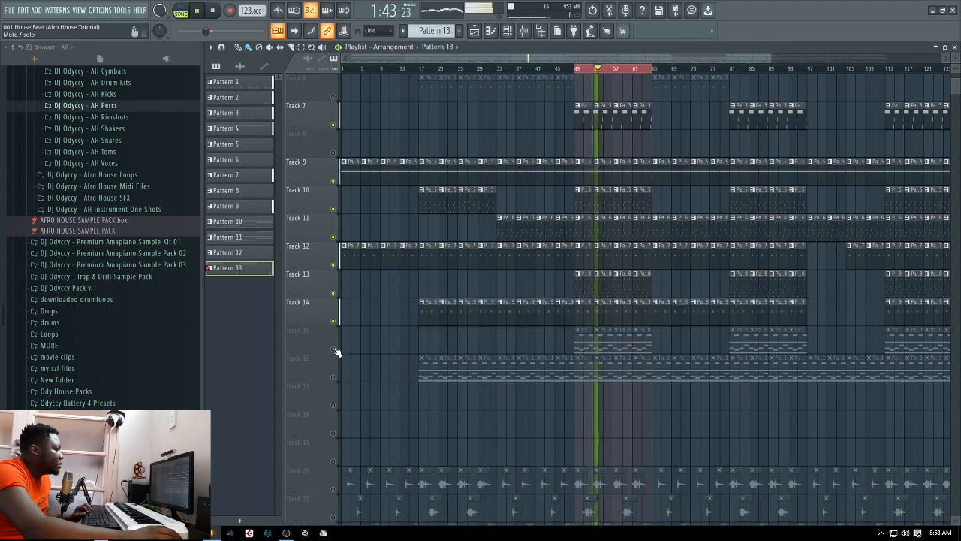
click(334, 350)
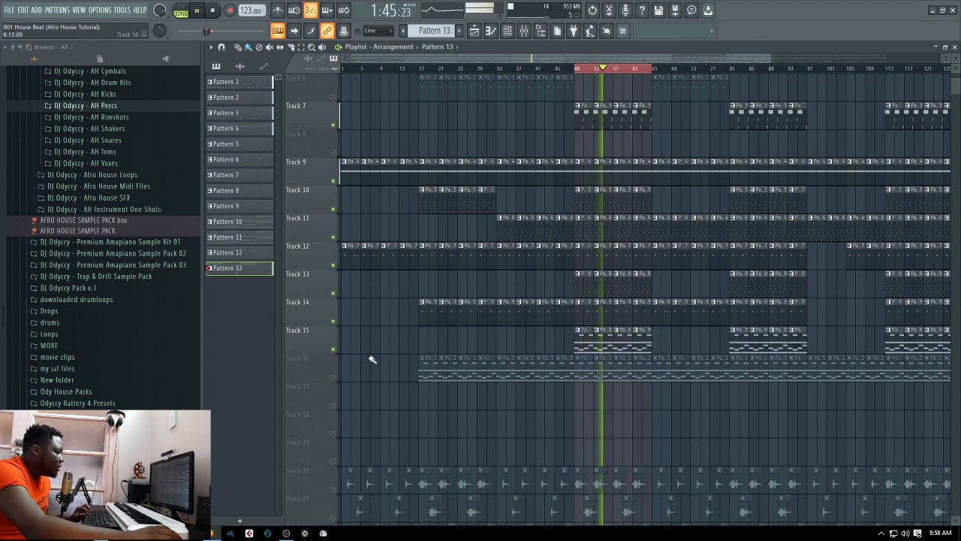
click(333, 377)
- Unmute the audio clips on Tracks 20, 21 and 22 while playback continues
scroll(361, 372, down, 1)
scroll(362, 372, down, 5)
click(334, 322)
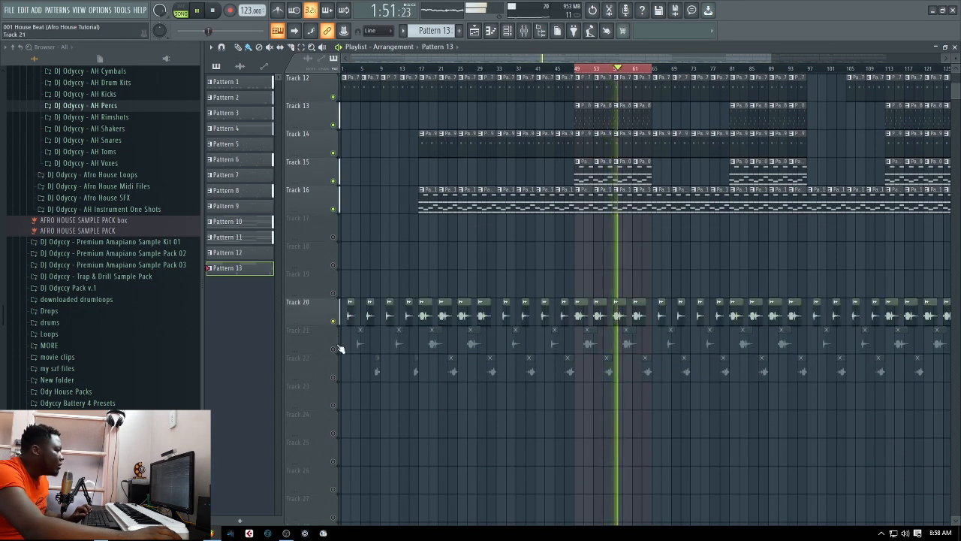
click(334, 350)
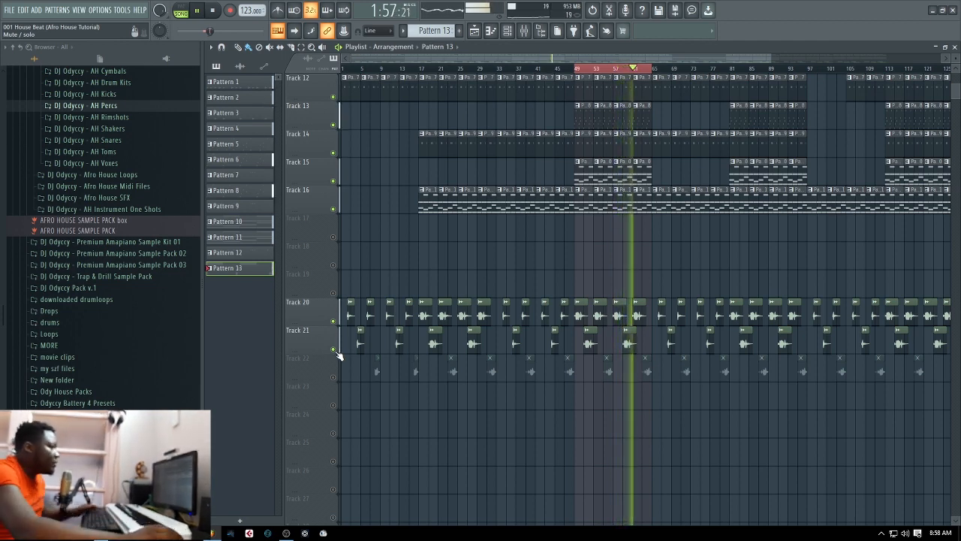
click(334, 377)
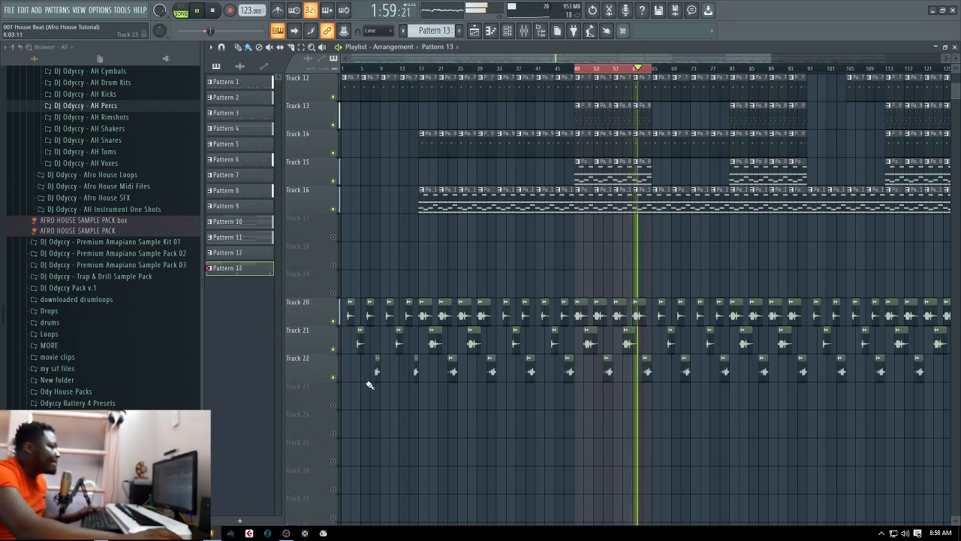